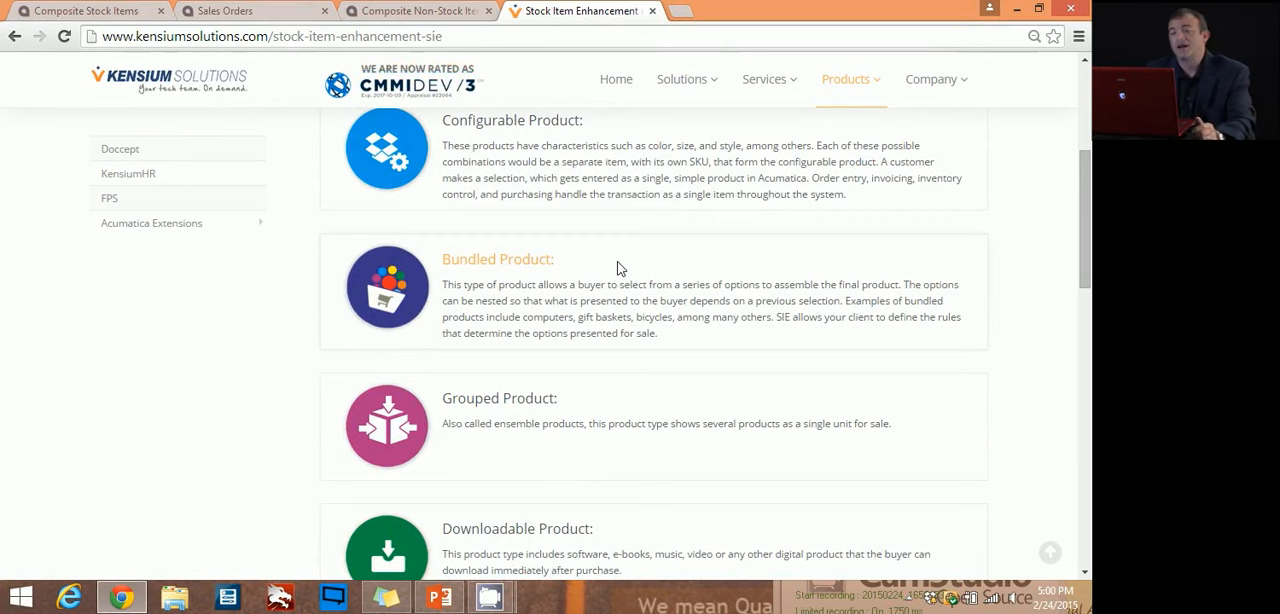
# Step: Switch to Composite Stock Items and review the general settings of BUNDLESRVR1, returning to its bundle product definition
pyautogui.scroll(2, 617, 268)
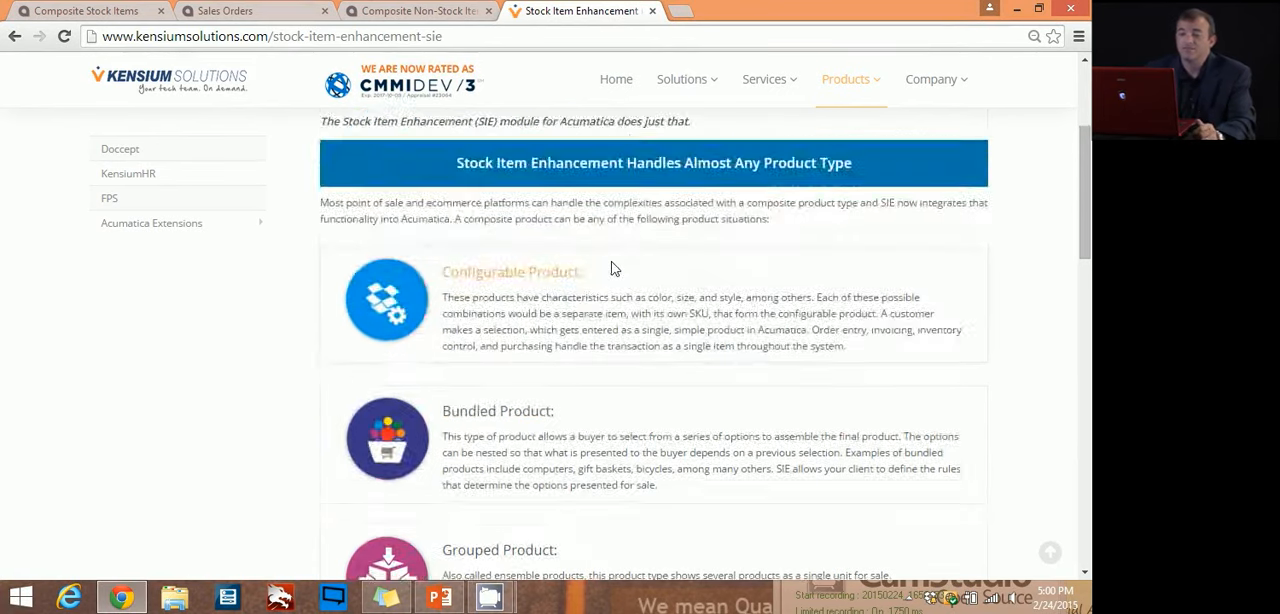
pyautogui.click(62, 10)
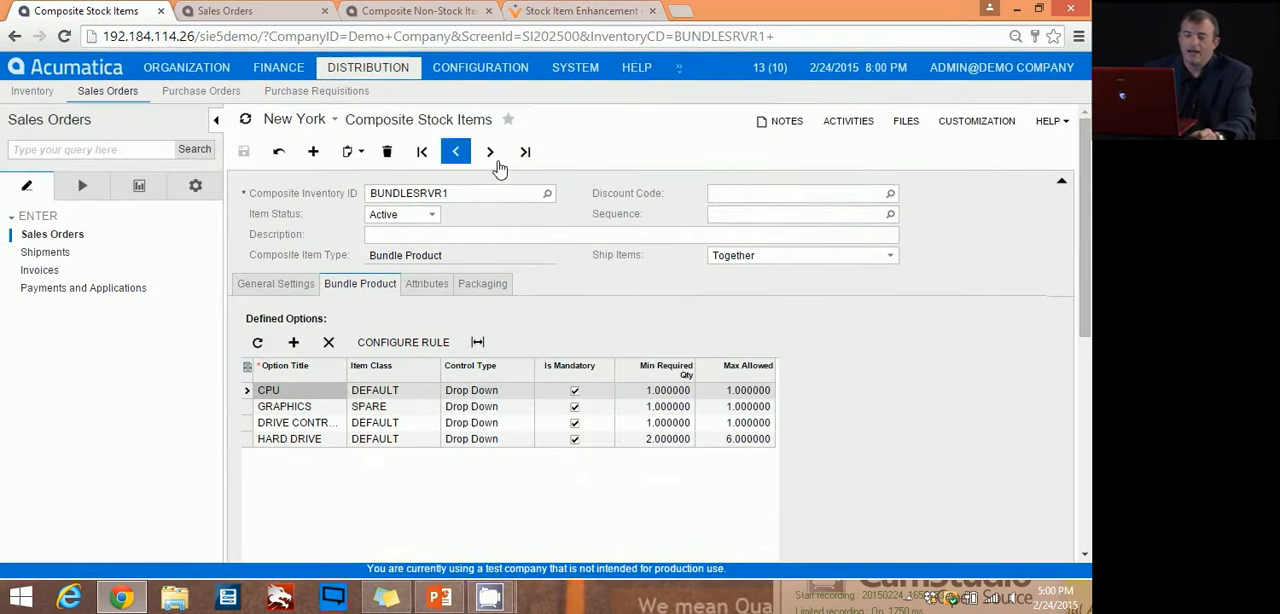
pyautogui.click(432, 193)
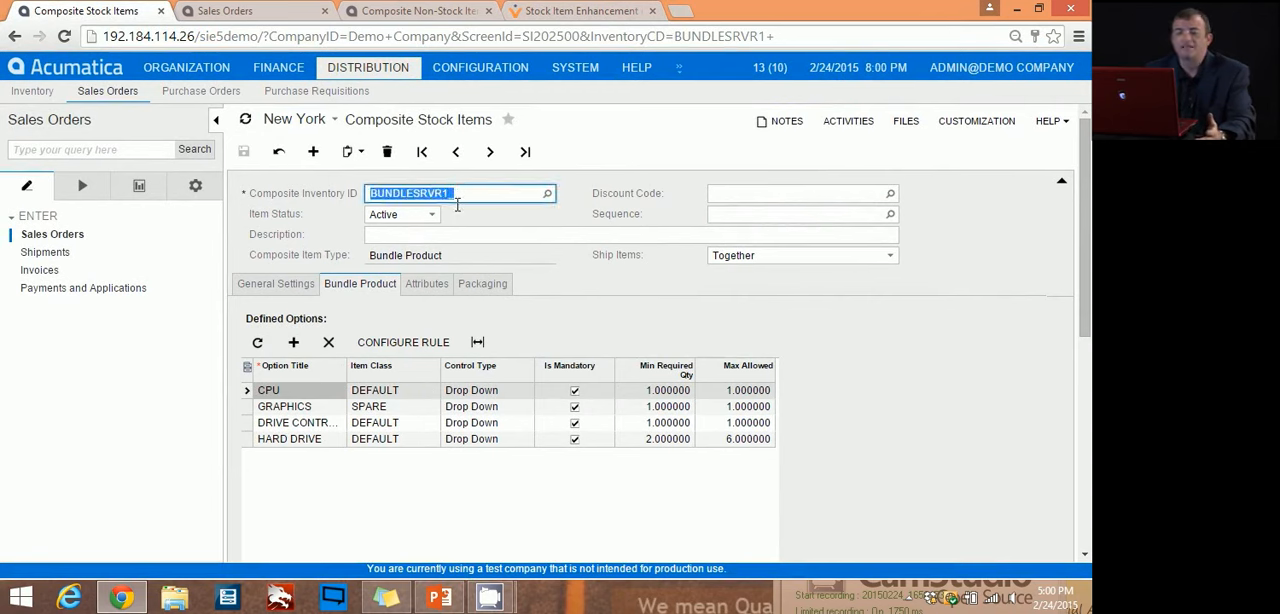
pyautogui.click(448, 195)
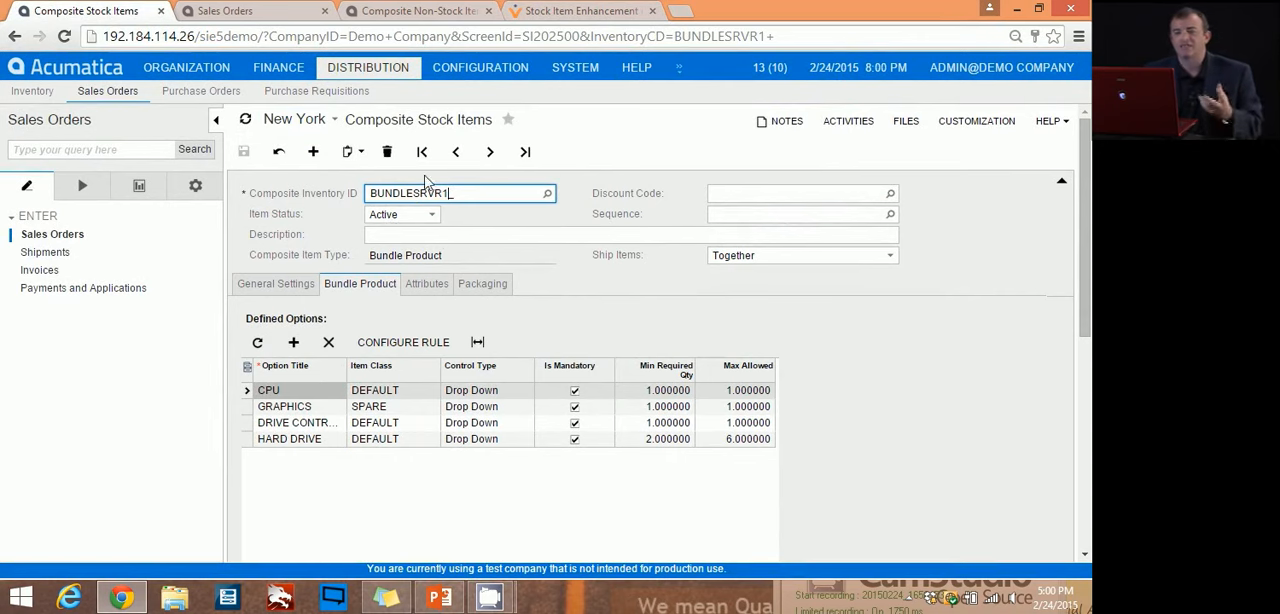
pyautogui.click(285, 287)
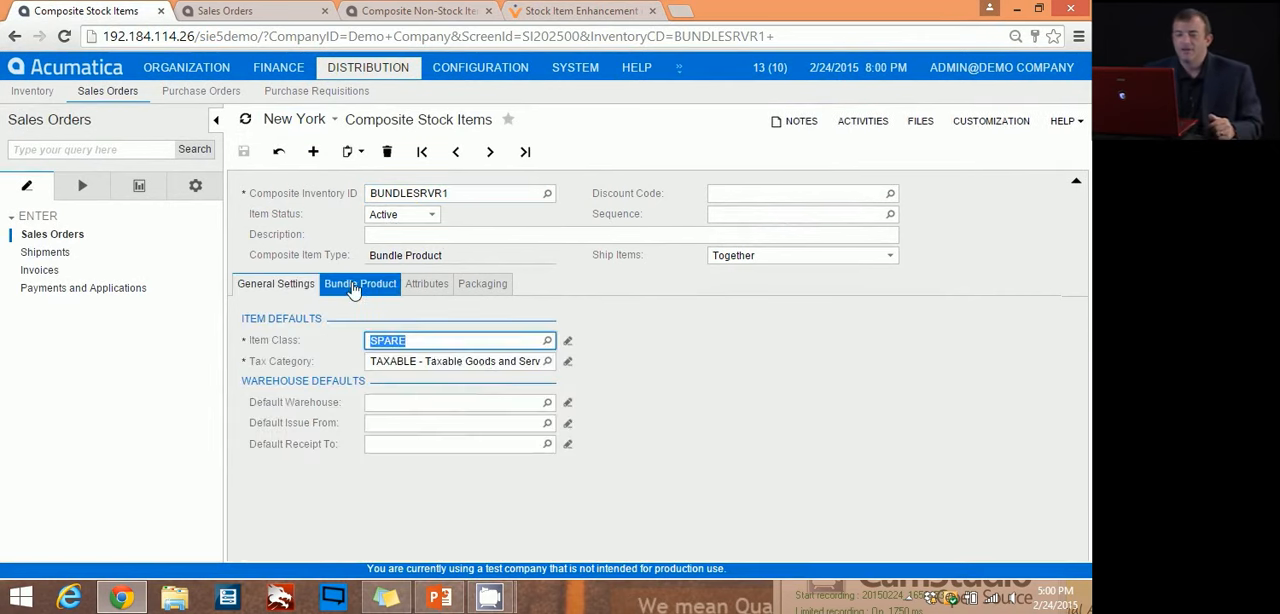
pyautogui.click(350, 287)
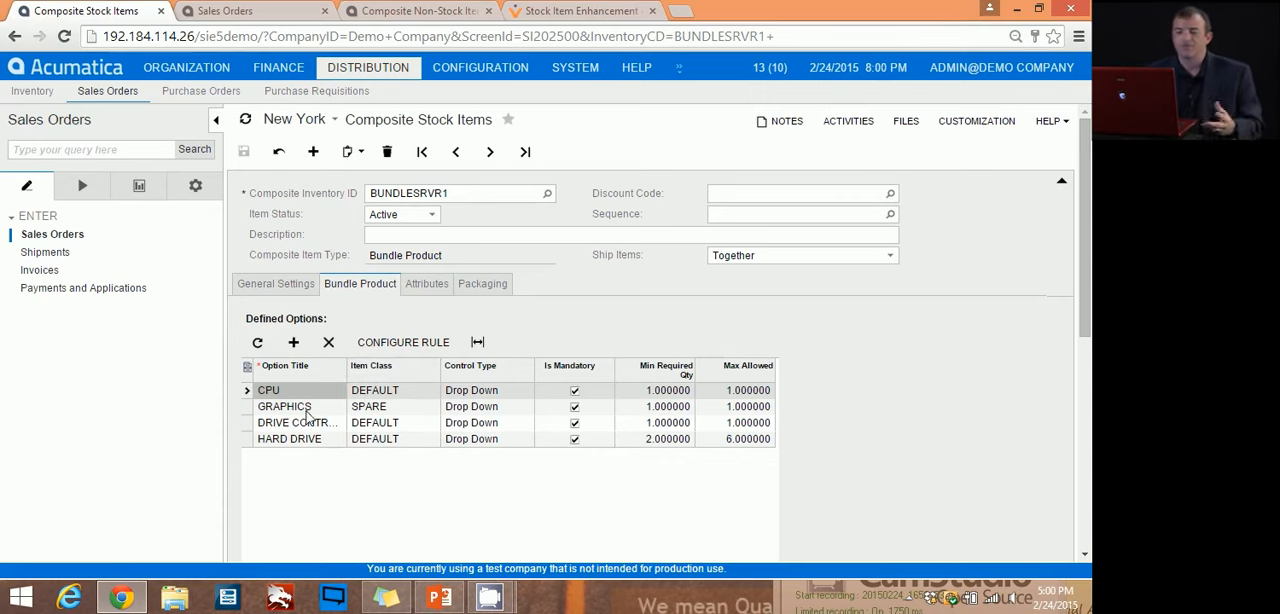
# Step: Examine the bundle's defined options: CPU, GRAPHICS, drive controller and HARD DRIVE
pyautogui.moveTo(1087, 297); pyautogui.dragTo(1090, 363)
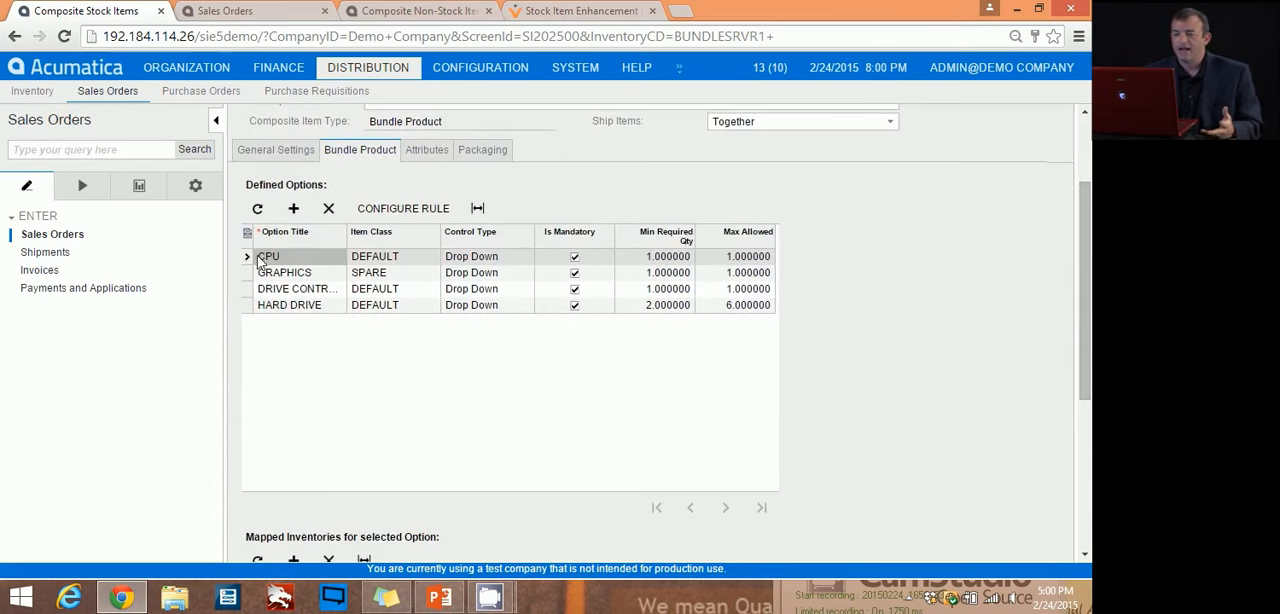
pyautogui.scroll(3, 262, 265)
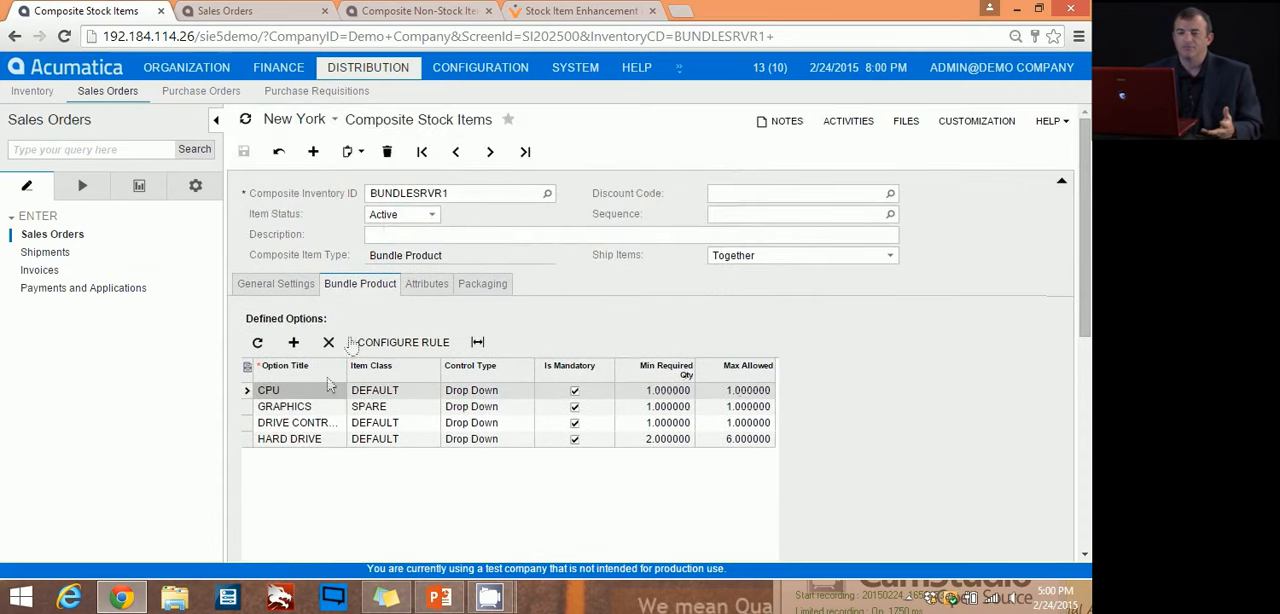
pyautogui.click(313, 413)
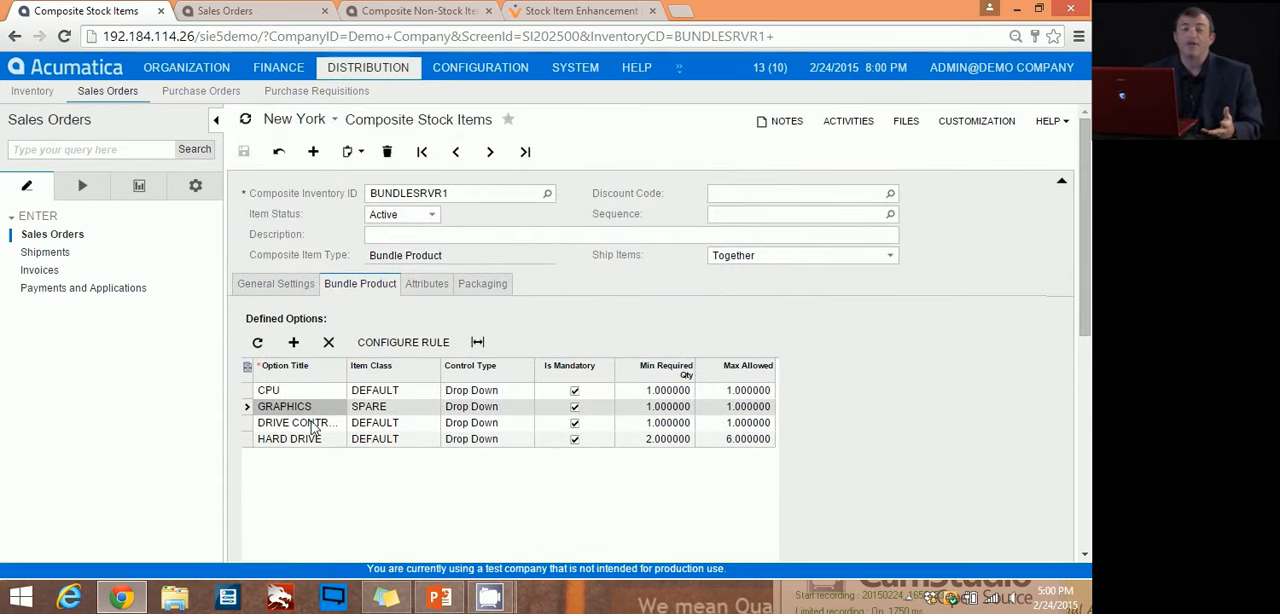
pyautogui.click(313, 426)
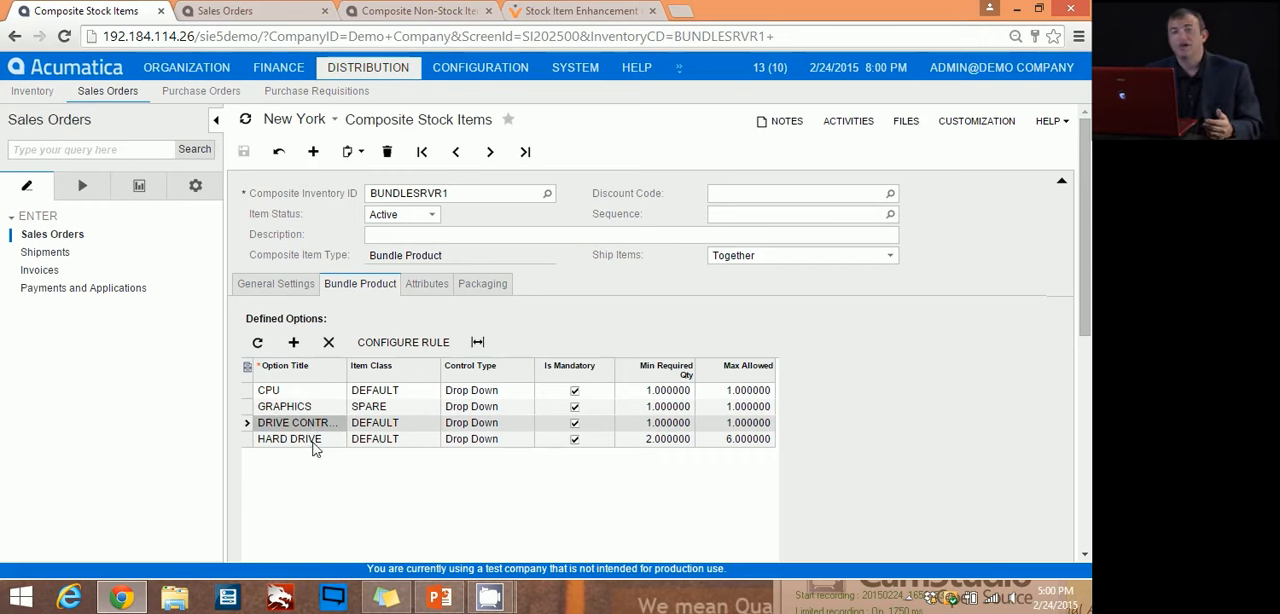
pyautogui.click(313, 446)
# Step: Examine the control type choices available for the CPU option without changing the selection
pyautogui.click(513, 392)
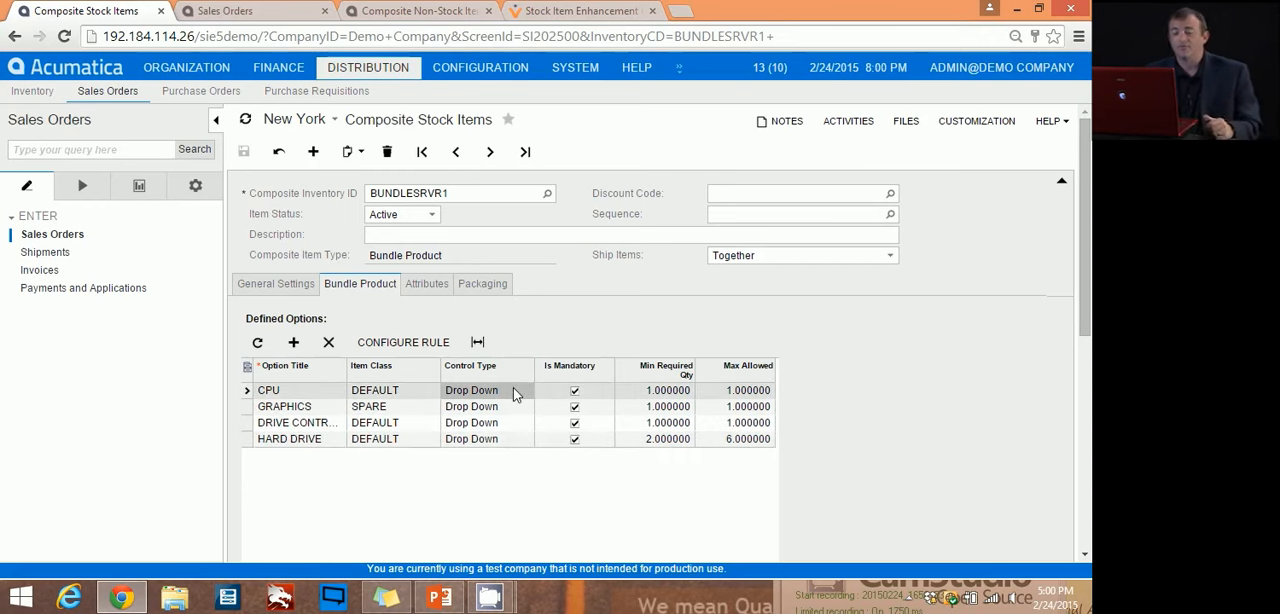
pyautogui.click(528, 397)
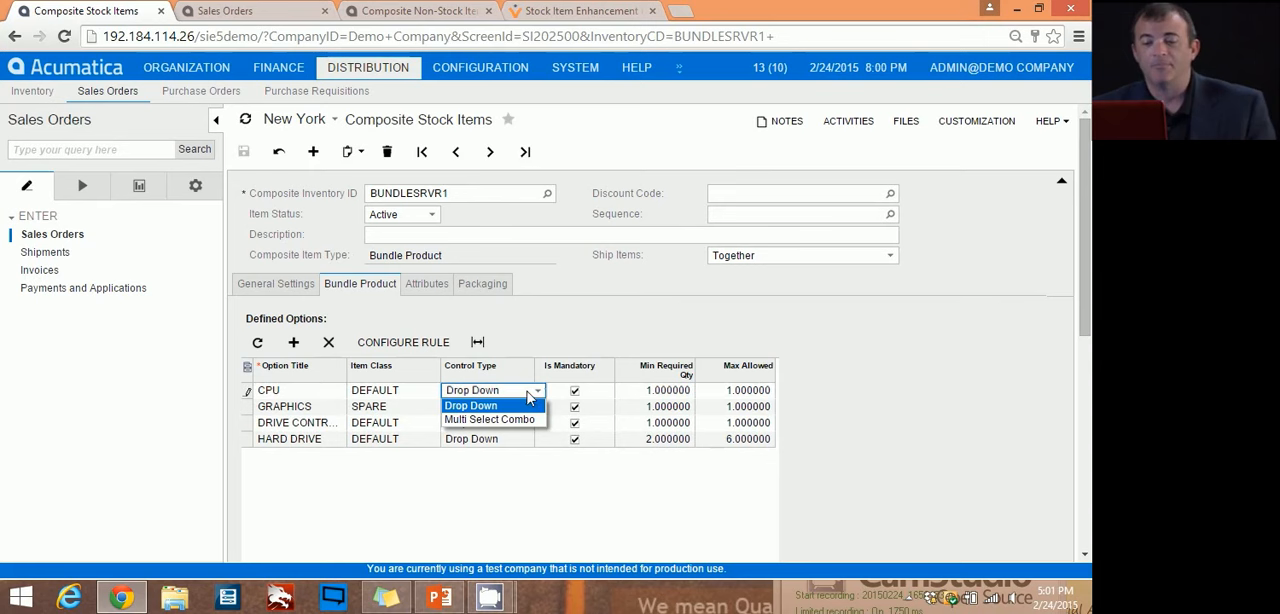
pyautogui.click(525, 332)
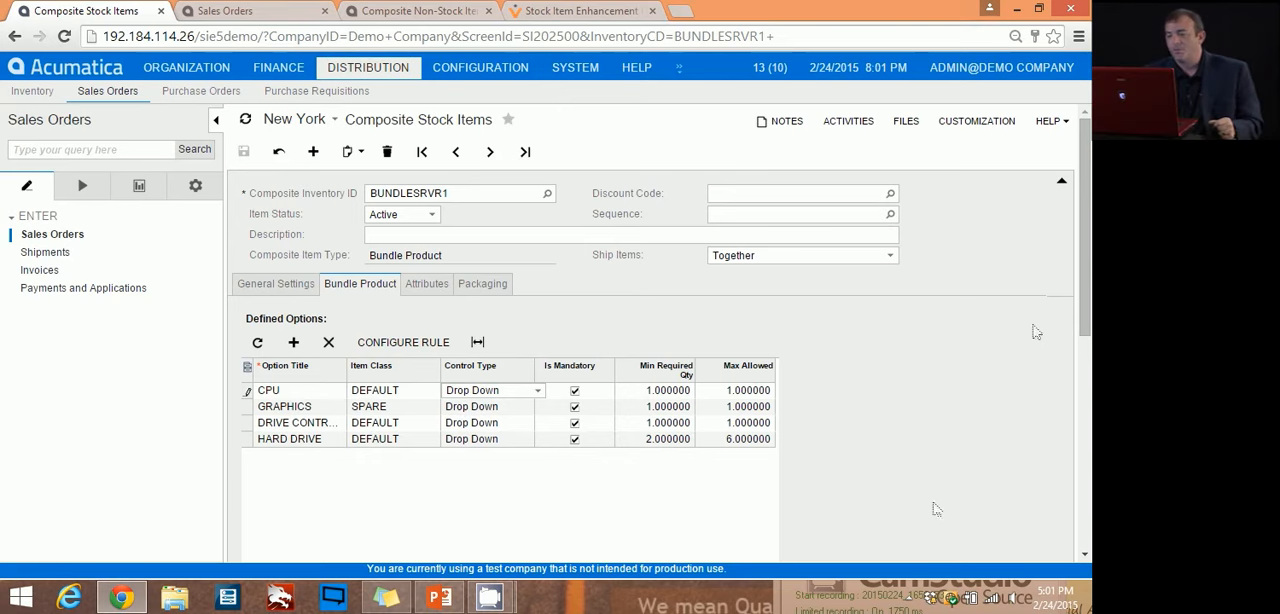
# Step: Examine the inventory items mapped to the CPU option, going through the Intel and AMD entries
pyautogui.moveTo(1086, 255); pyautogui.dragTo(1086, 356)
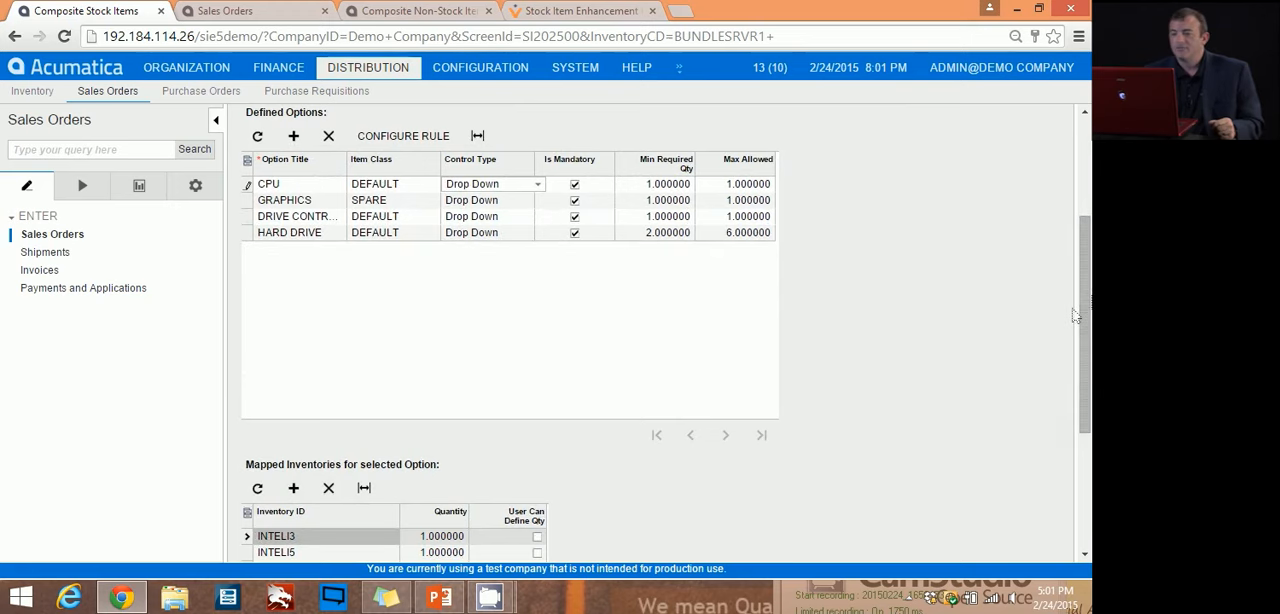
pyautogui.moveTo(1088, 295); pyautogui.dragTo(1088, 316)
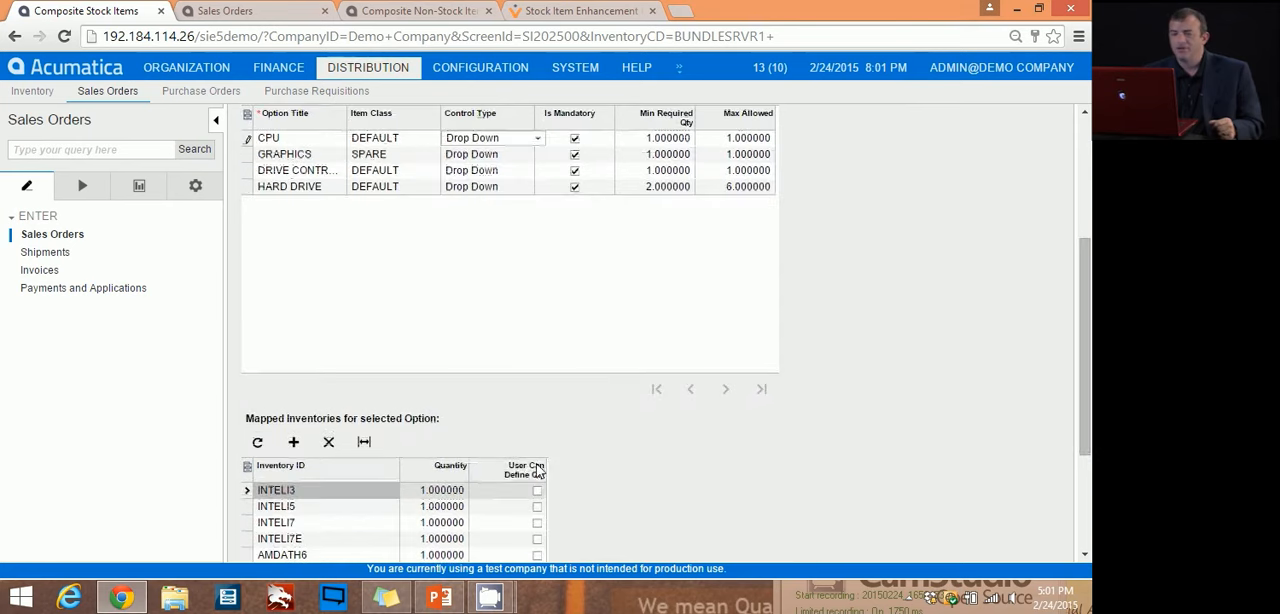
pyautogui.click(247, 507)
pyautogui.click(247, 524)
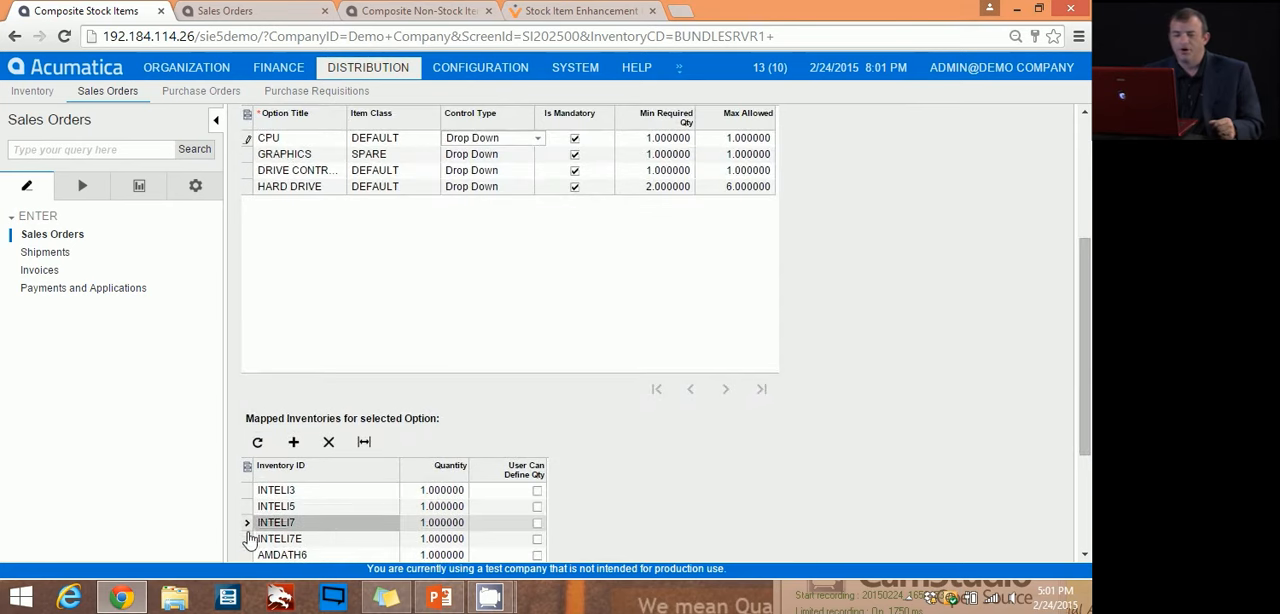
pyautogui.click(247, 540)
pyautogui.moveTo(1087, 322); pyautogui.dragTo(1087, 358)
pyautogui.click(247, 477)
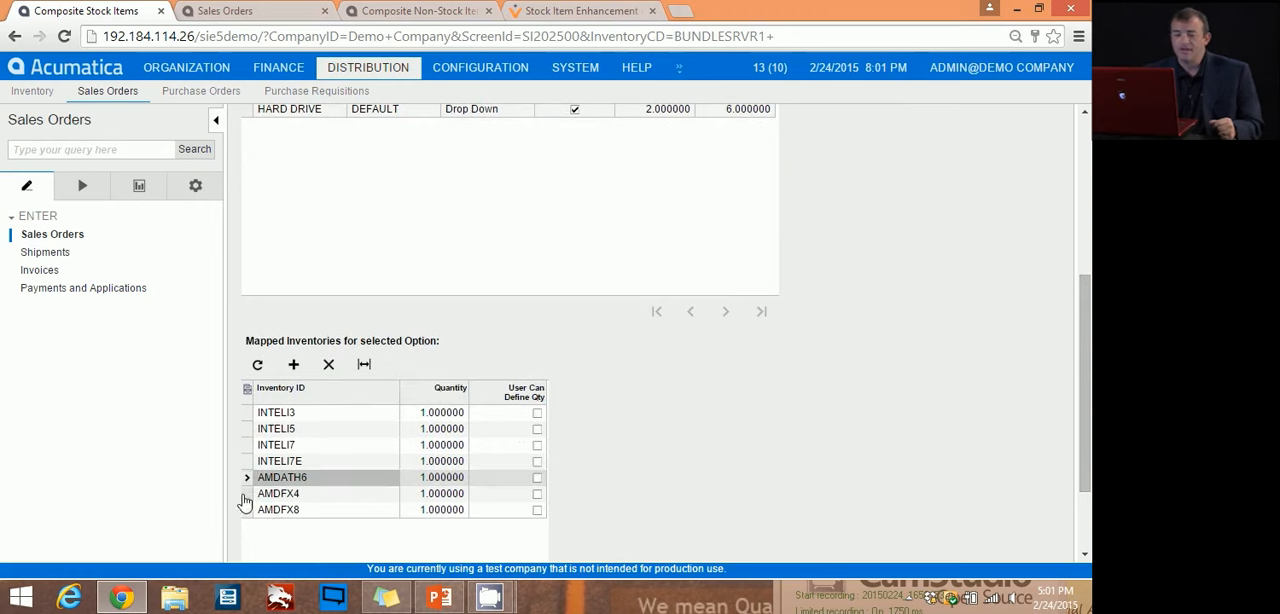
pyautogui.click(247, 493)
pyautogui.click(247, 512)
# Step: Select the GRAPHICS option and examine the inventory items mapped to it
pyautogui.moveTo(1077, 325)
pyautogui.mouseDown()
pyautogui.moveTo(1078, 215)
pyautogui.moveTo(1086, 341)
pyautogui.mouseUp()
pyautogui.click(247, 307)
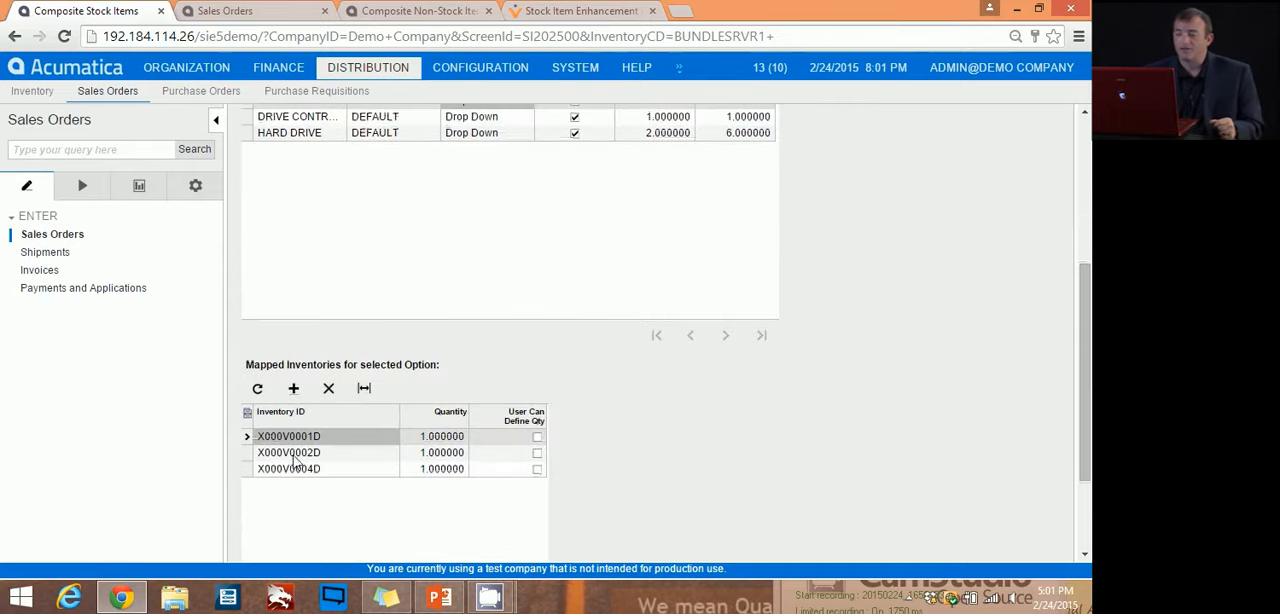
pyautogui.click(247, 452)
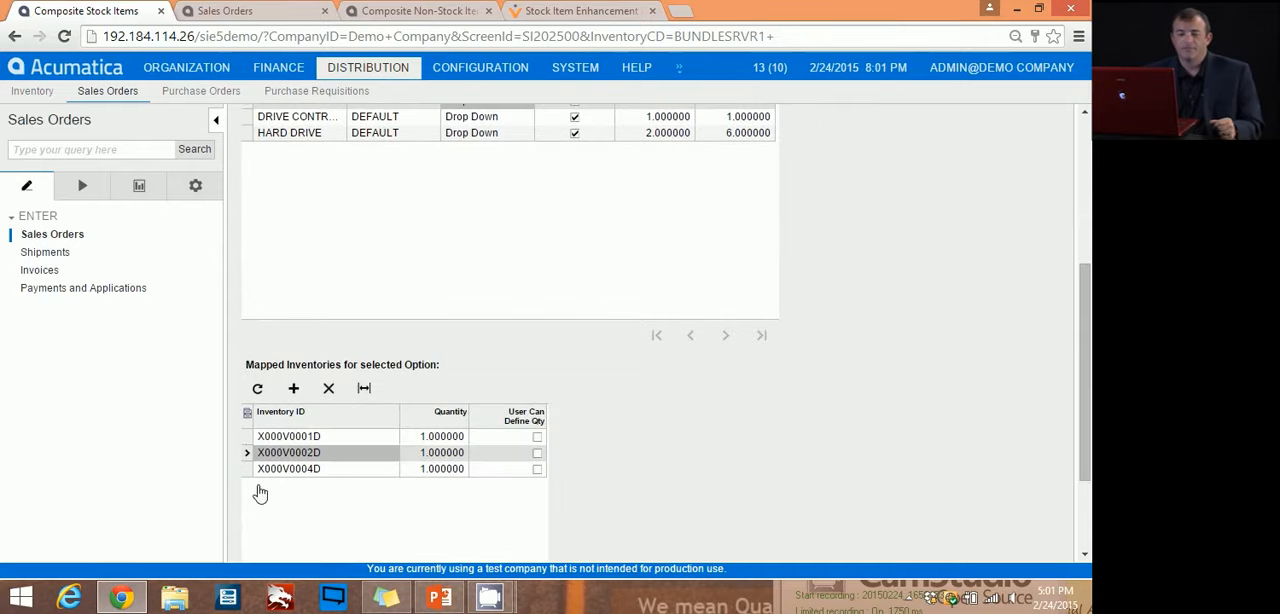
pyautogui.click(247, 468)
pyautogui.moveTo(1087, 340); pyautogui.dragTo(1087, 194)
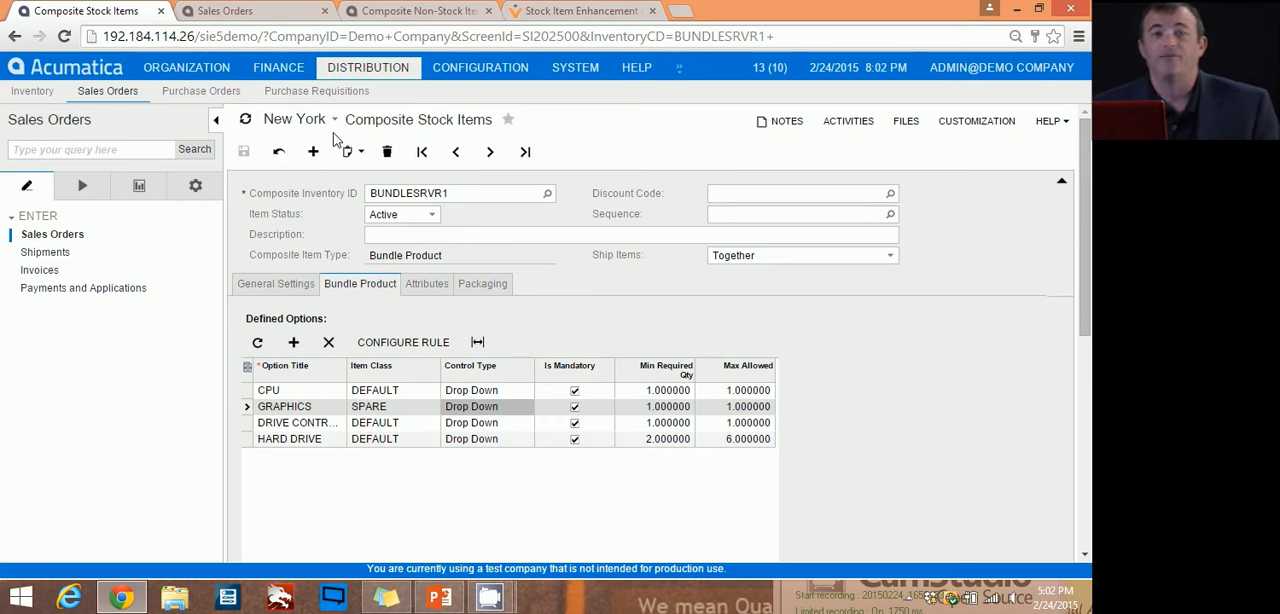
# Step: Switch to Sales Orders and delete the current unsaved sales order
pyautogui.click(226, 12)
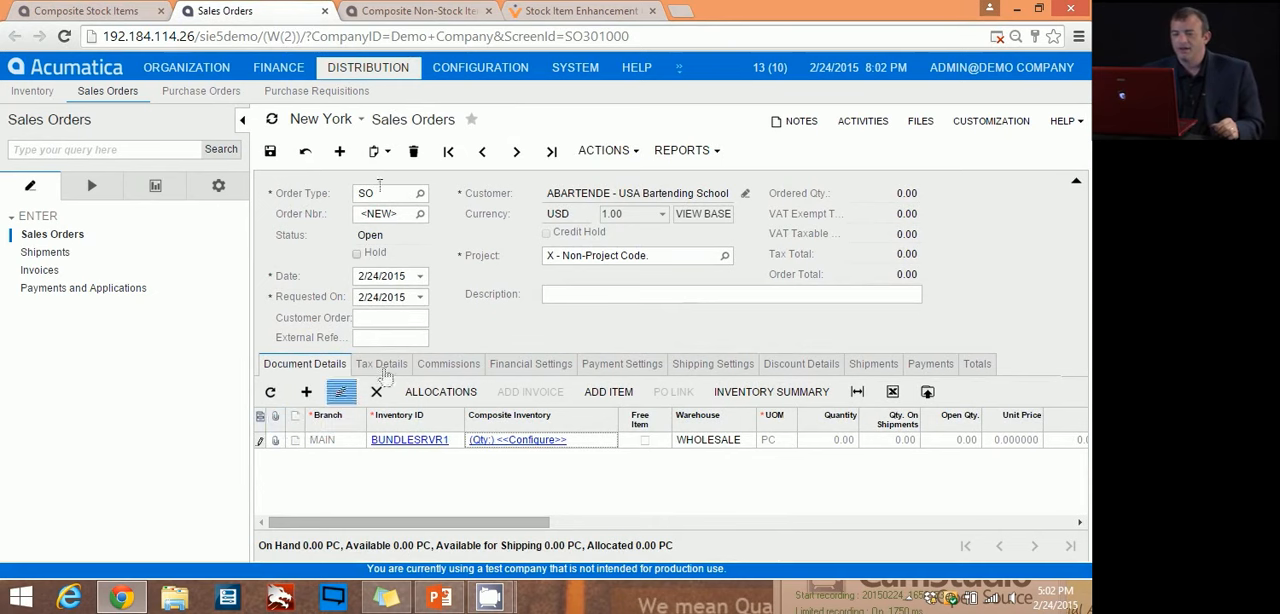
pyautogui.click(414, 152)
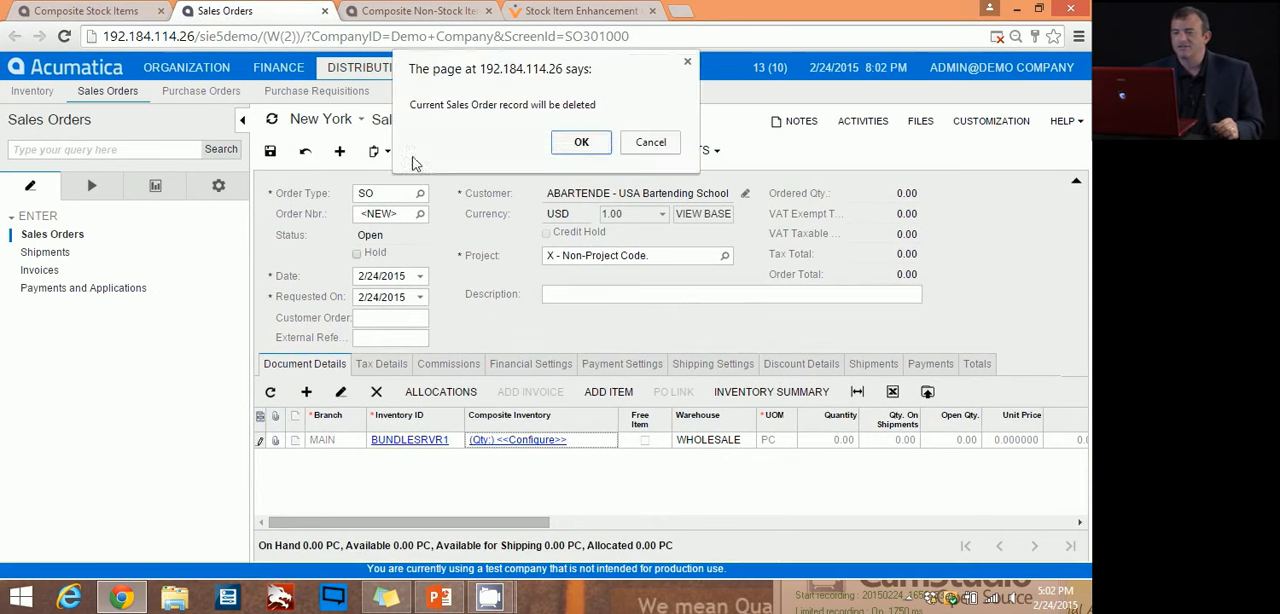
pyautogui.click(581, 142)
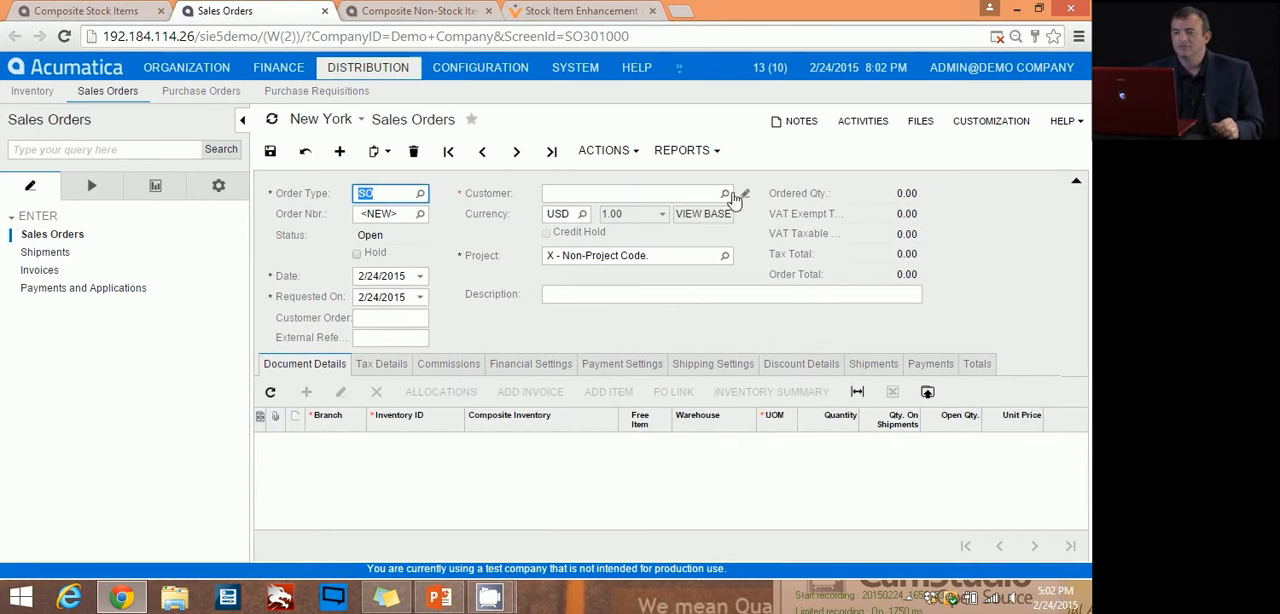
# Step: Set the new sales order's customer to USA Bartending School and its description to "New Bundle Product"
pyautogui.click(724, 193)
pyautogui.press('Return')
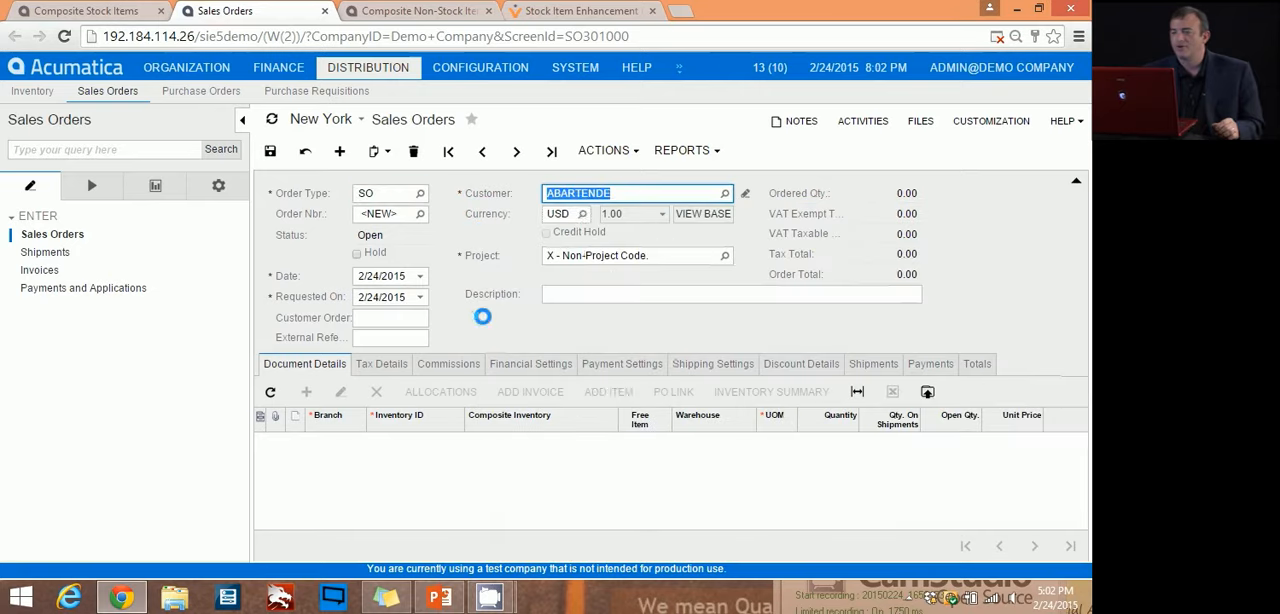
pyautogui.click(556, 292)
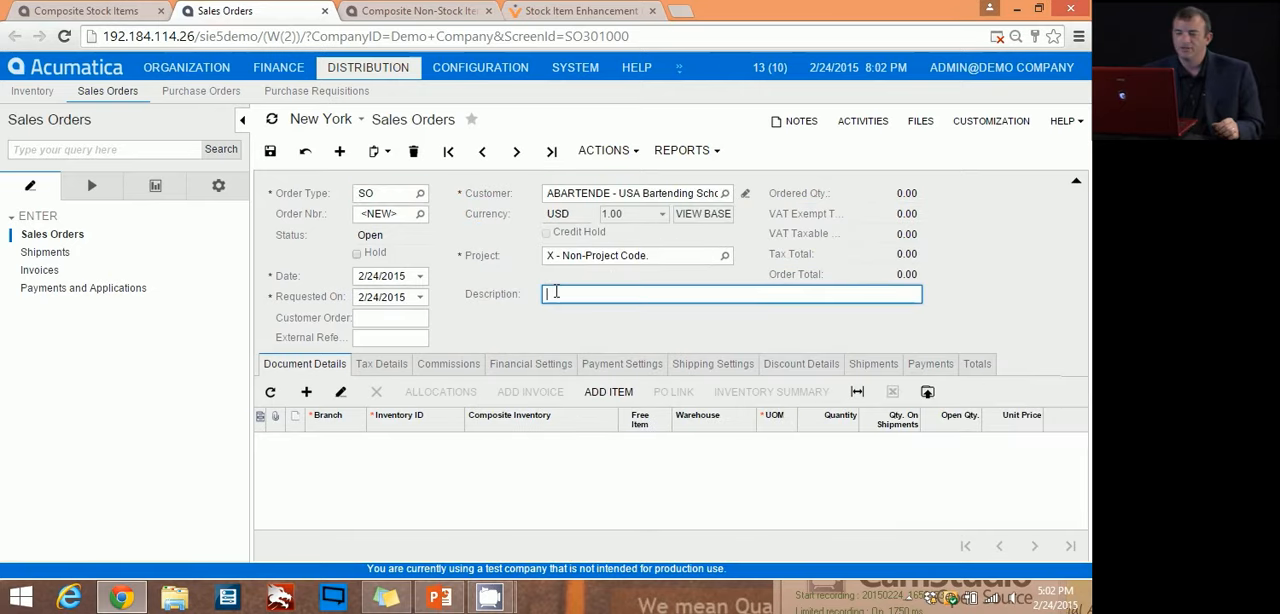
pyautogui.write('Bew Bubdke')
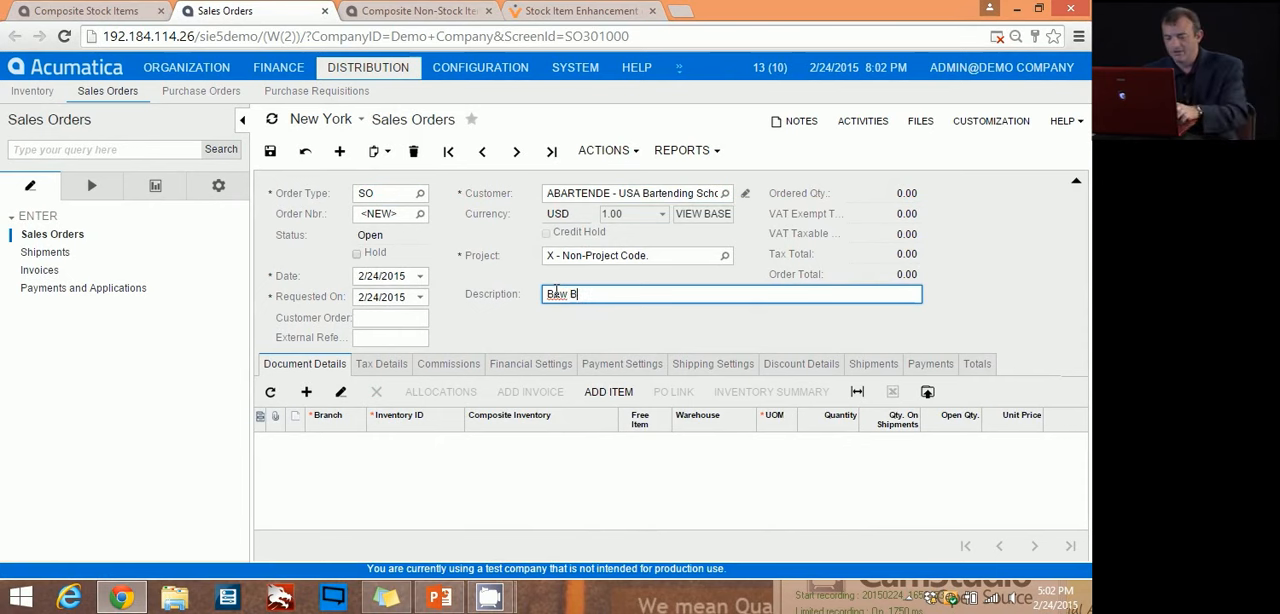
pyautogui.press('BackSpace')
pyautogui.press('BackSpace')
pyautogui.press('BackSpace')
pyautogui.press('BackSpace')
pyautogui.press('BackSpace')
pyautogui.press('BackSpace')
pyautogui.press('BackSpace')
pyautogui.press('BackSpace')
pyautogui.press('BackSpace')
pyautogui.press('BackSpace')
pyautogui.press('BackSpace')
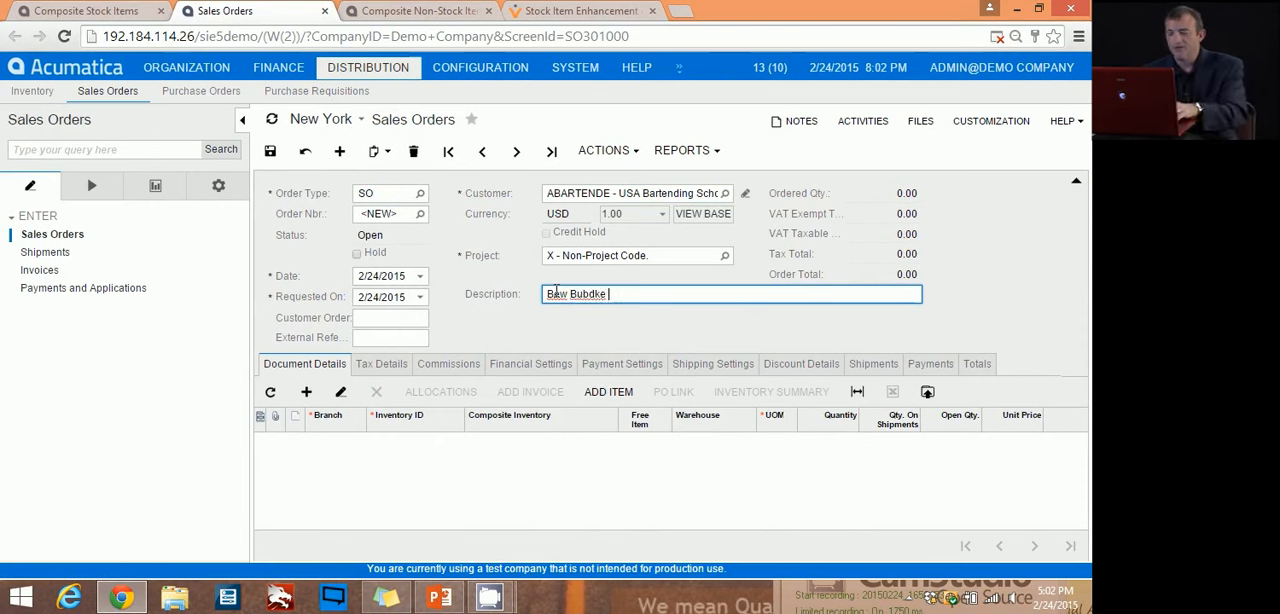
pyautogui.write('New Bundle Produc')
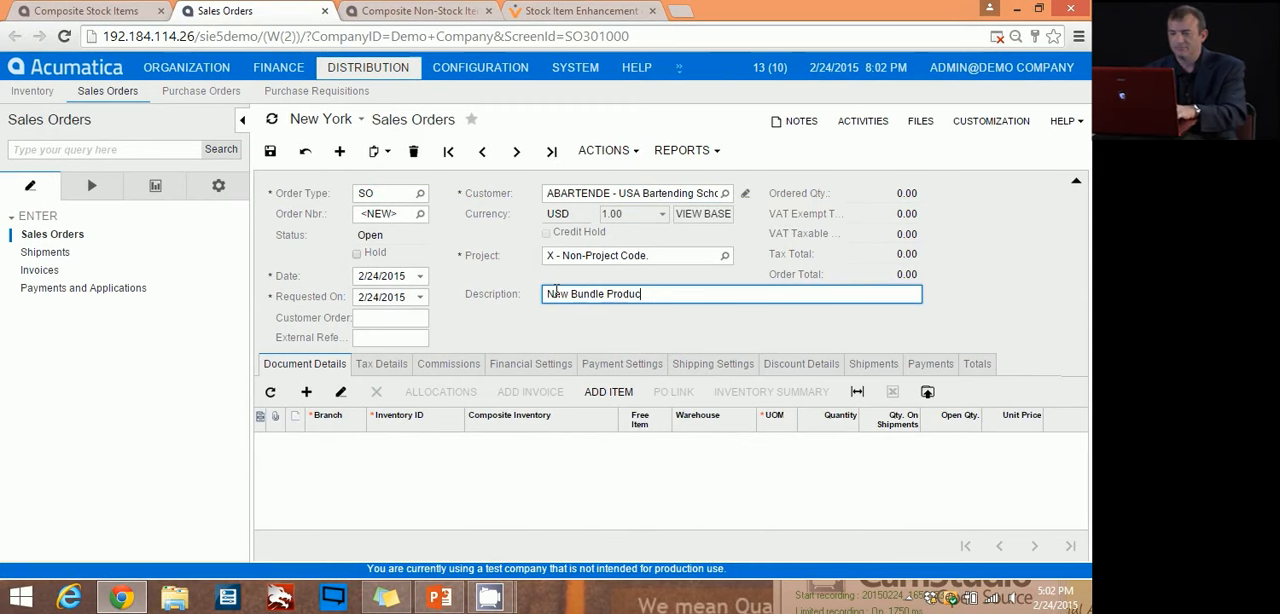
pyautogui.write('t')
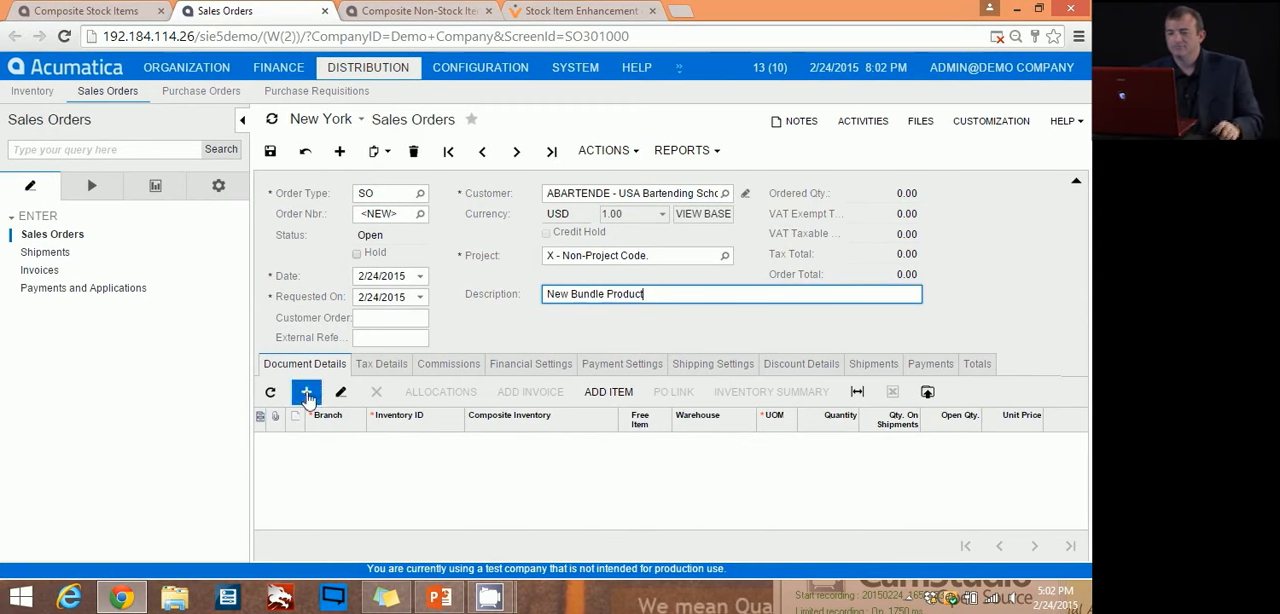
# Step: Add a detail line to the sales order with BUNDLESRVR1 as its inventory item, checking the ID on the Composite Stock Items page
pyautogui.click(306, 391)
pyautogui.click(414, 443)
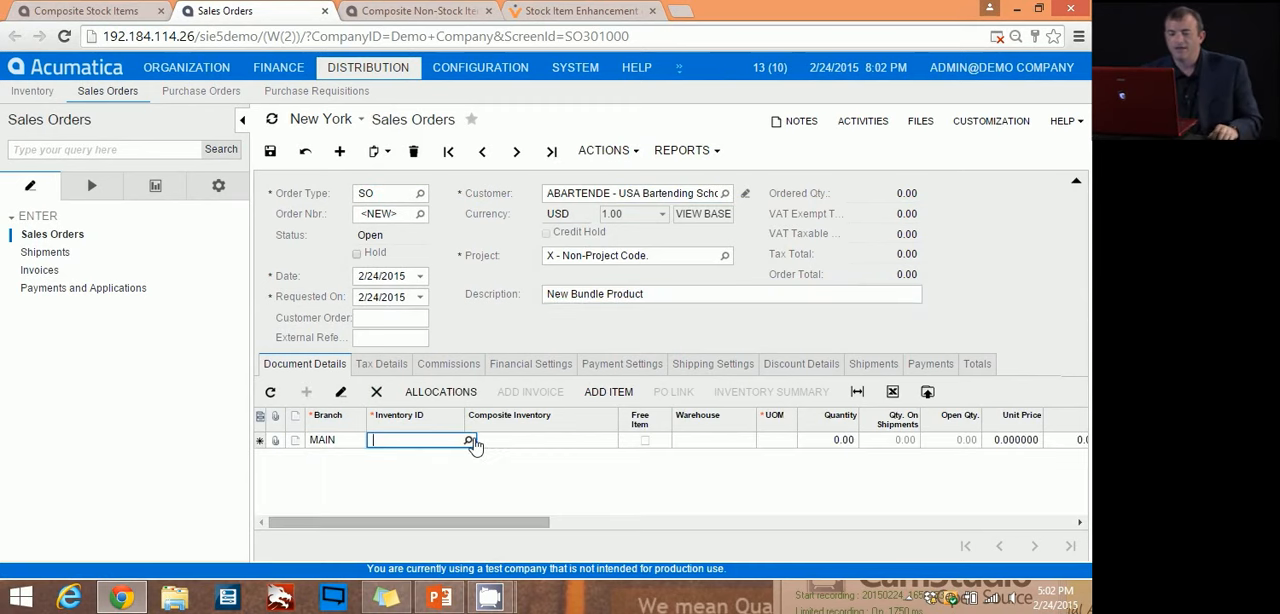
pyautogui.click(126, 11)
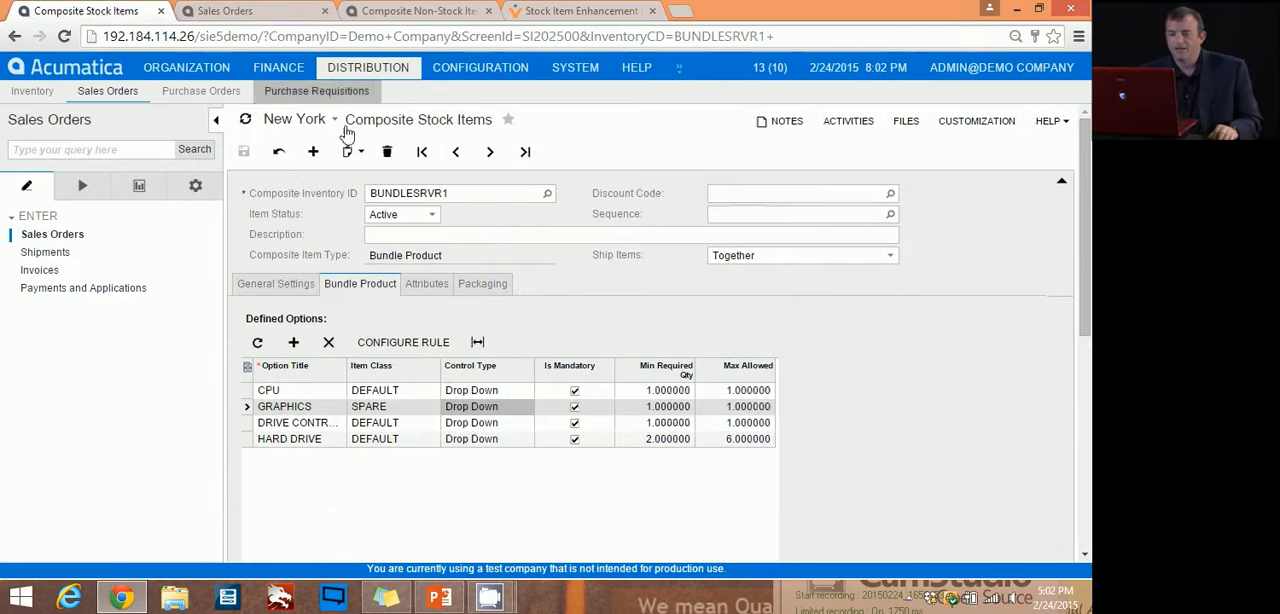
pyautogui.doubleClick(448, 192)
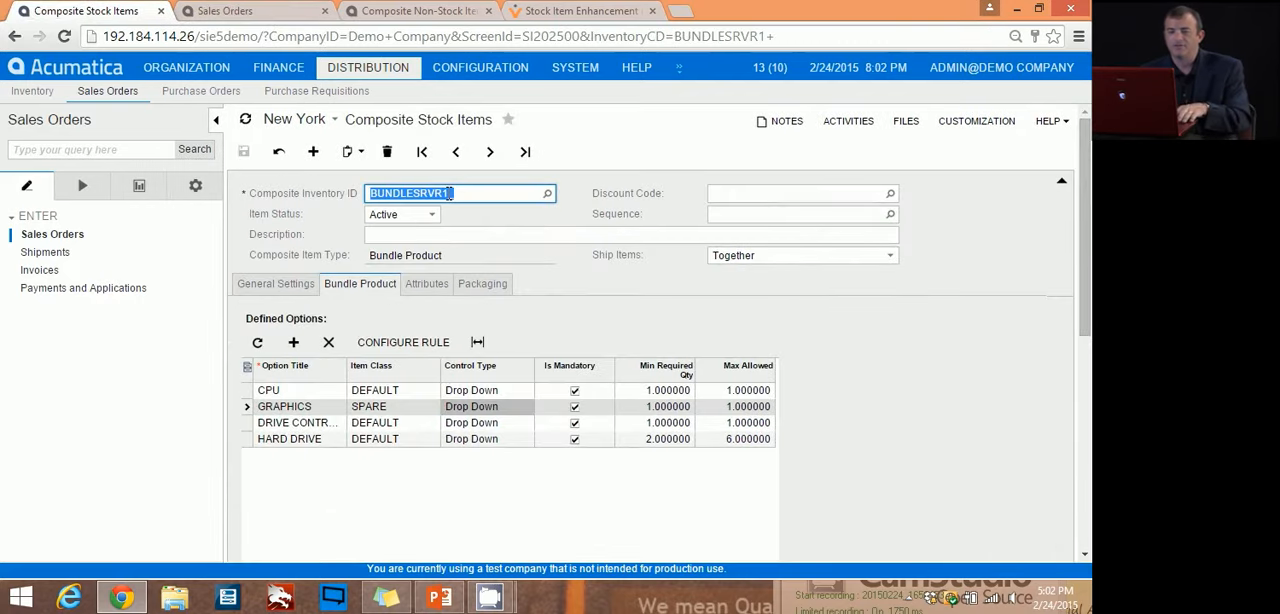
pyautogui.click(258, 14)
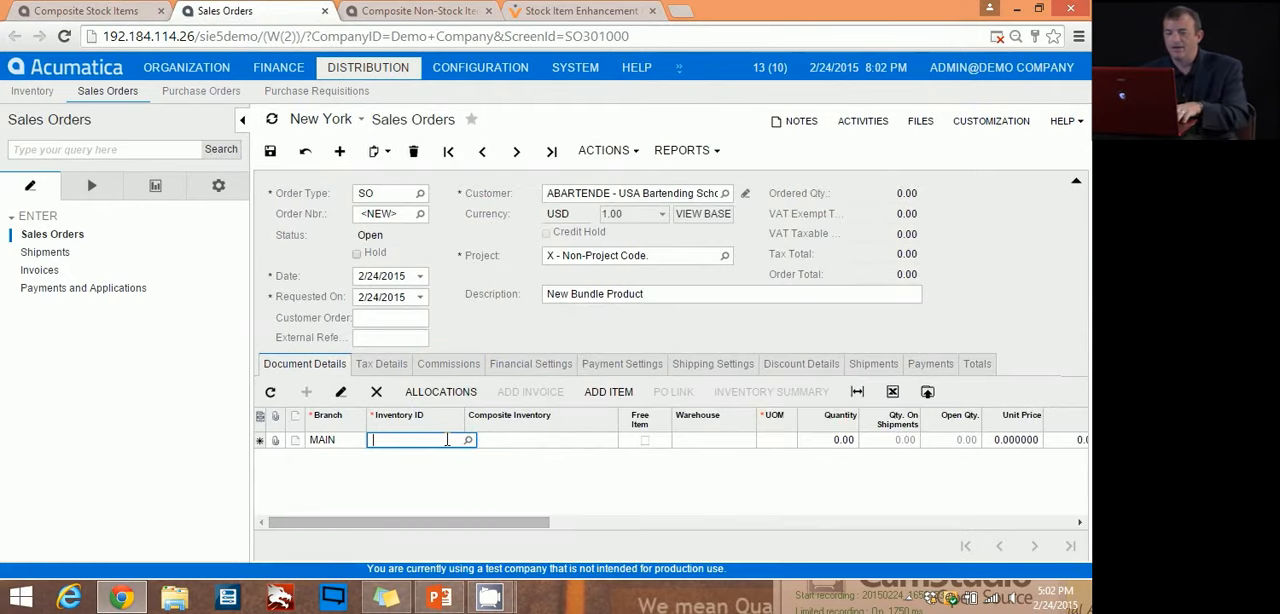
pyautogui.click(467, 440)
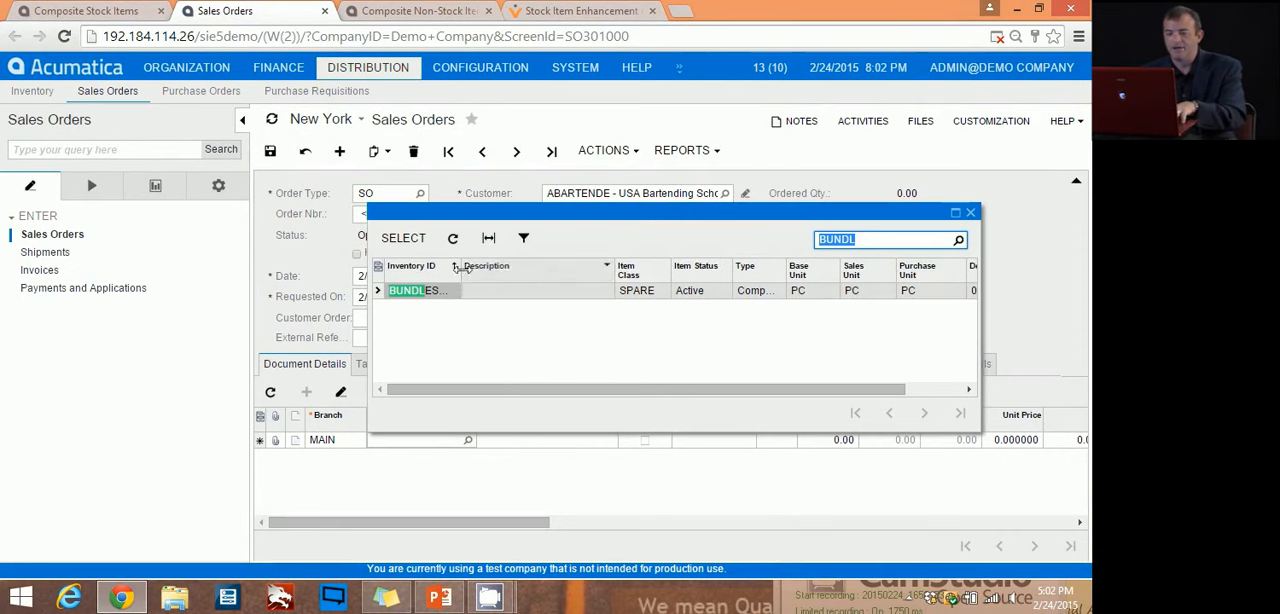
pyautogui.moveTo(459, 266); pyautogui.dragTo(500, 270)
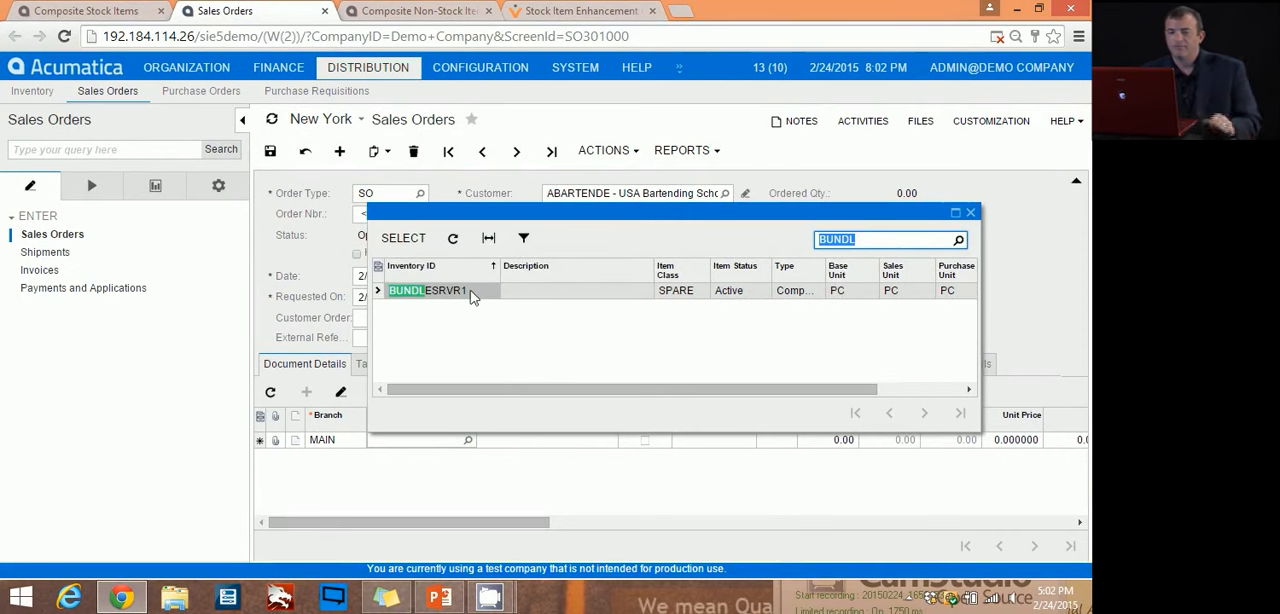
pyautogui.doubleClick(472, 291)
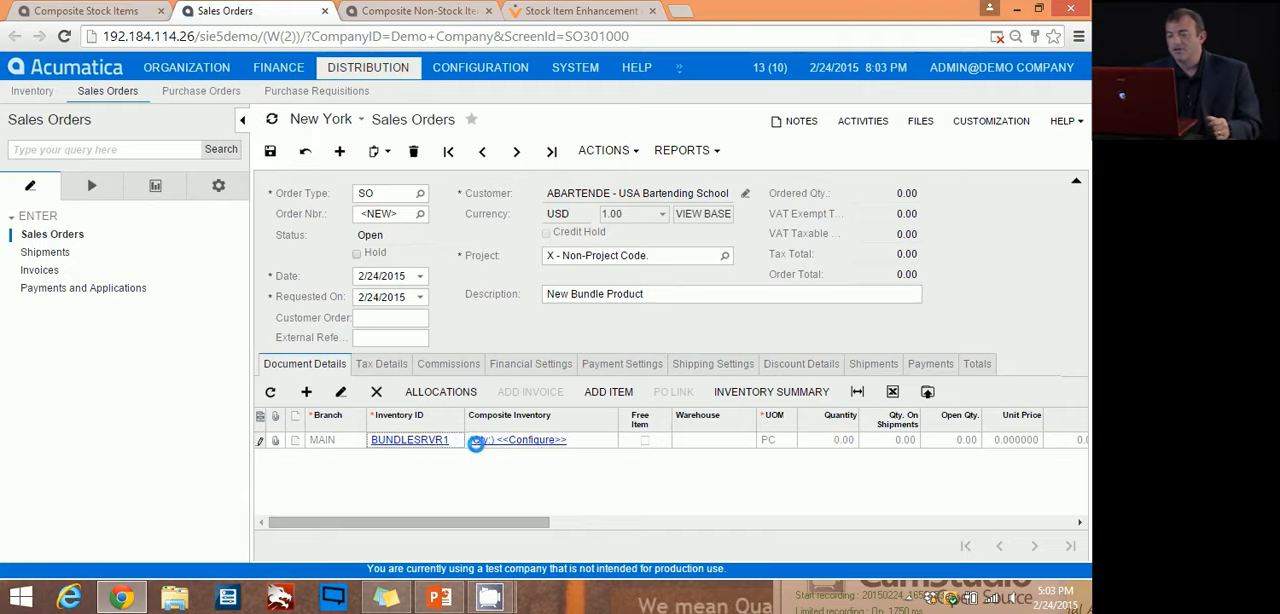
# Step: Open the stock item record of BUNDLESRVR1, examine the inventories mapped to its GRAPHICS and DRIVE CONTROLLER options, and close it
pyautogui.click(477, 441)
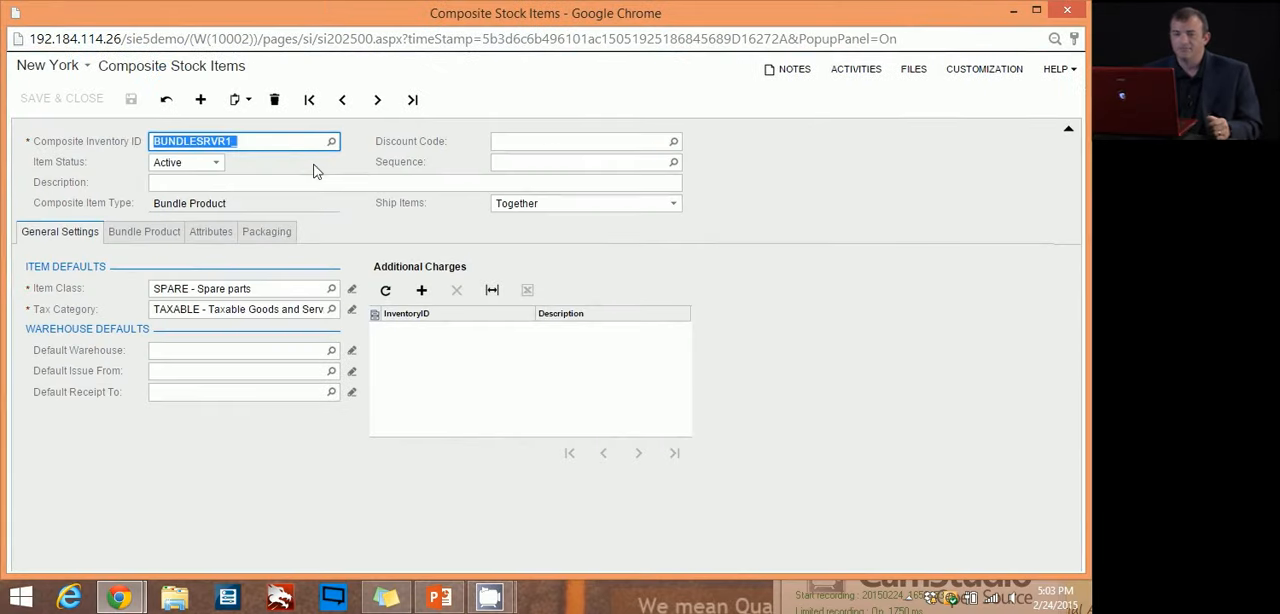
pyautogui.click(142, 236)
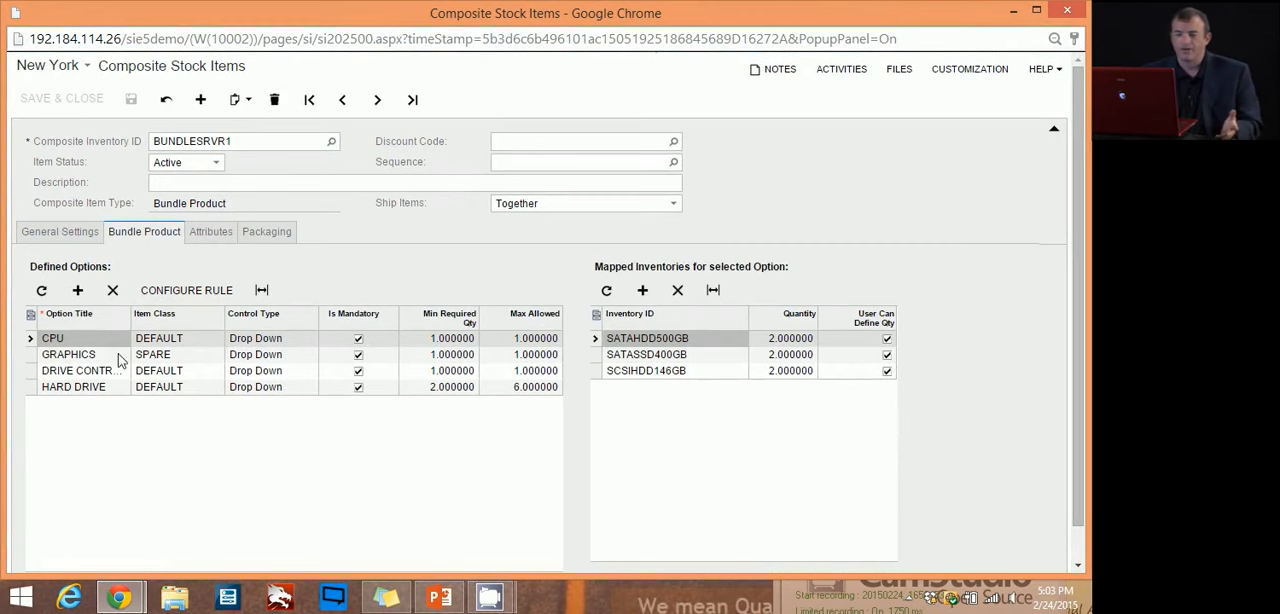
pyautogui.click(29, 357)
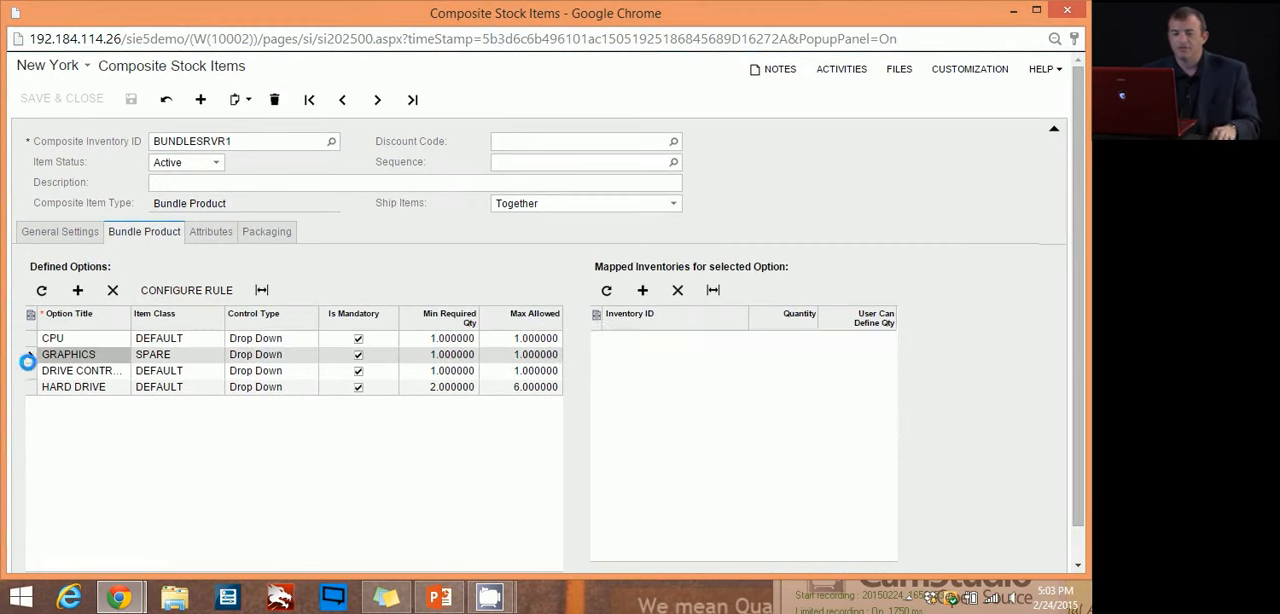
pyautogui.click(29, 372)
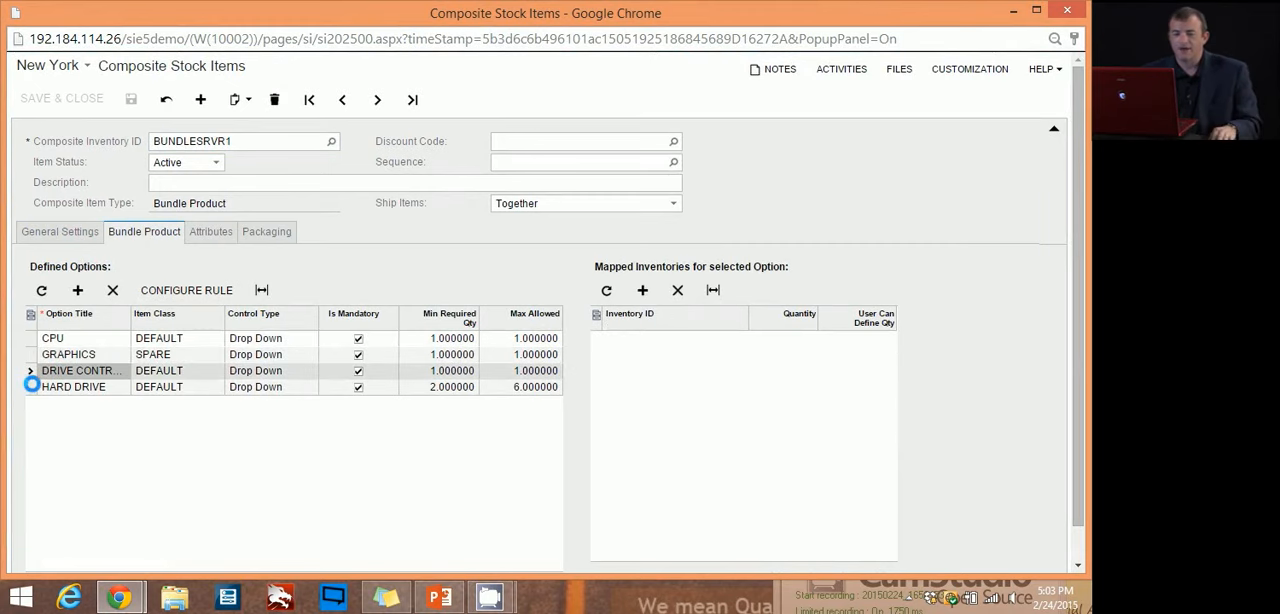
pyautogui.click(1079, 9)
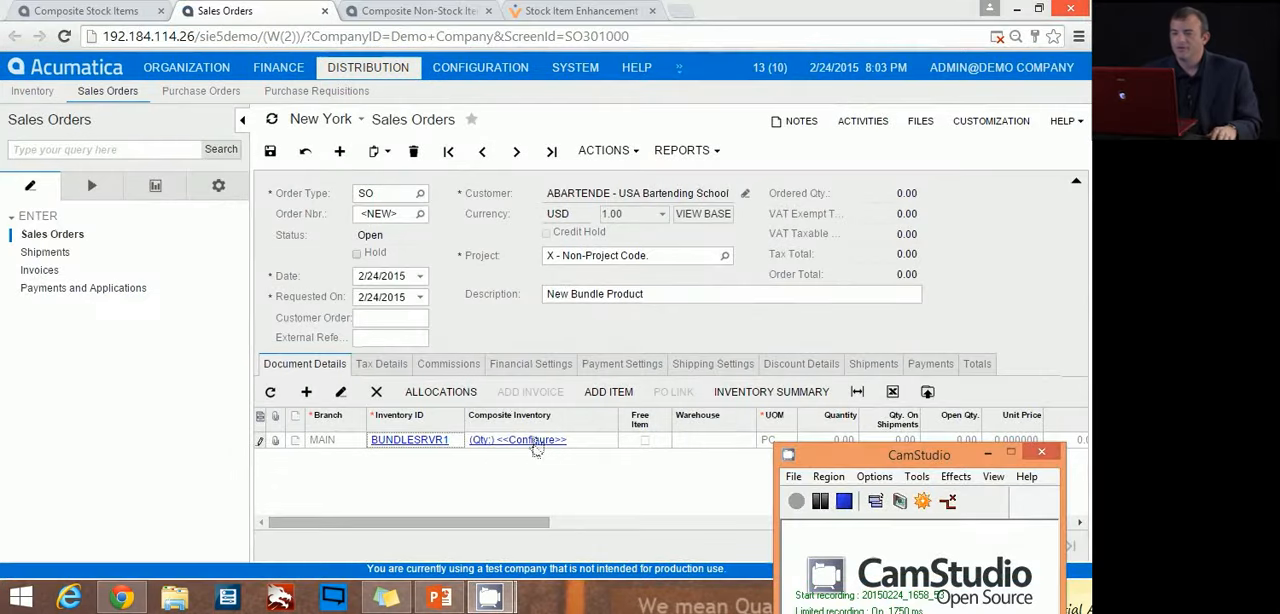
# Step: Open the bundle line's configuration and choose INTELI7 for the CPU and X000V0001D for the GRAPHICS option
pyautogui.click(533, 441)
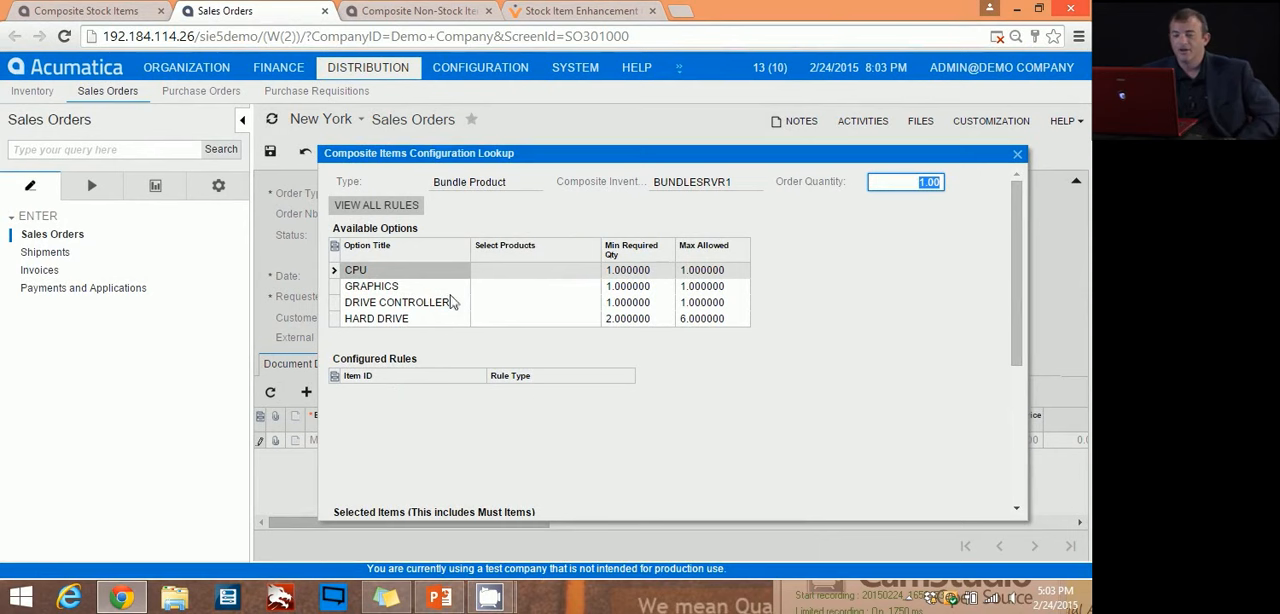
pyautogui.click(590, 274)
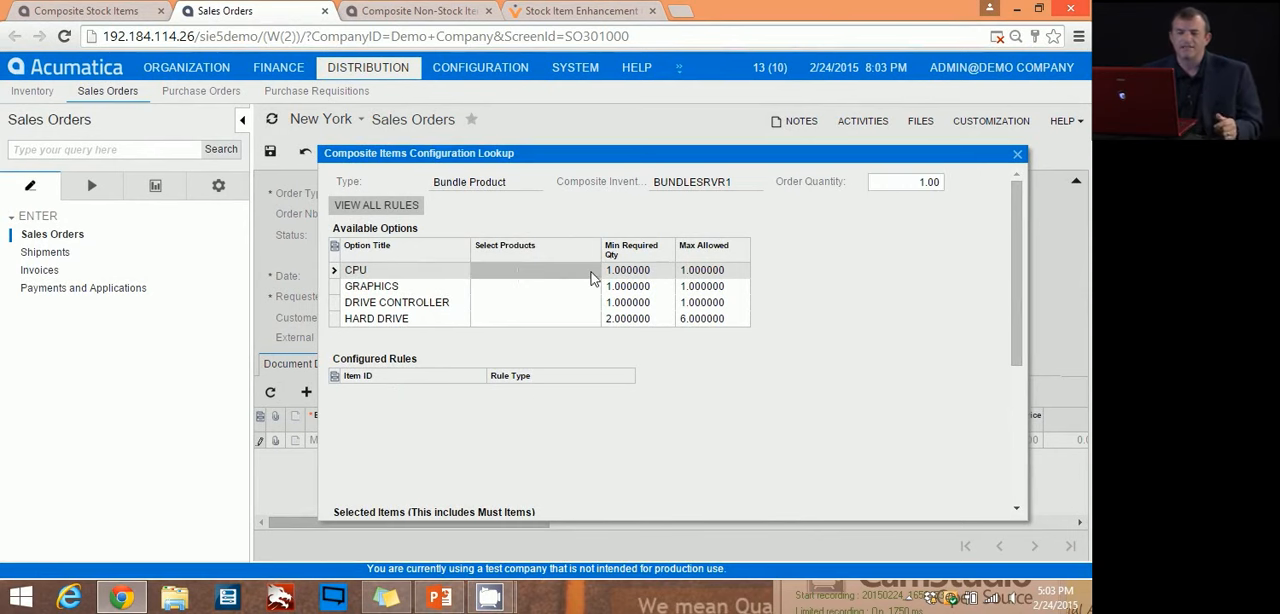
pyautogui.click(590, 277)
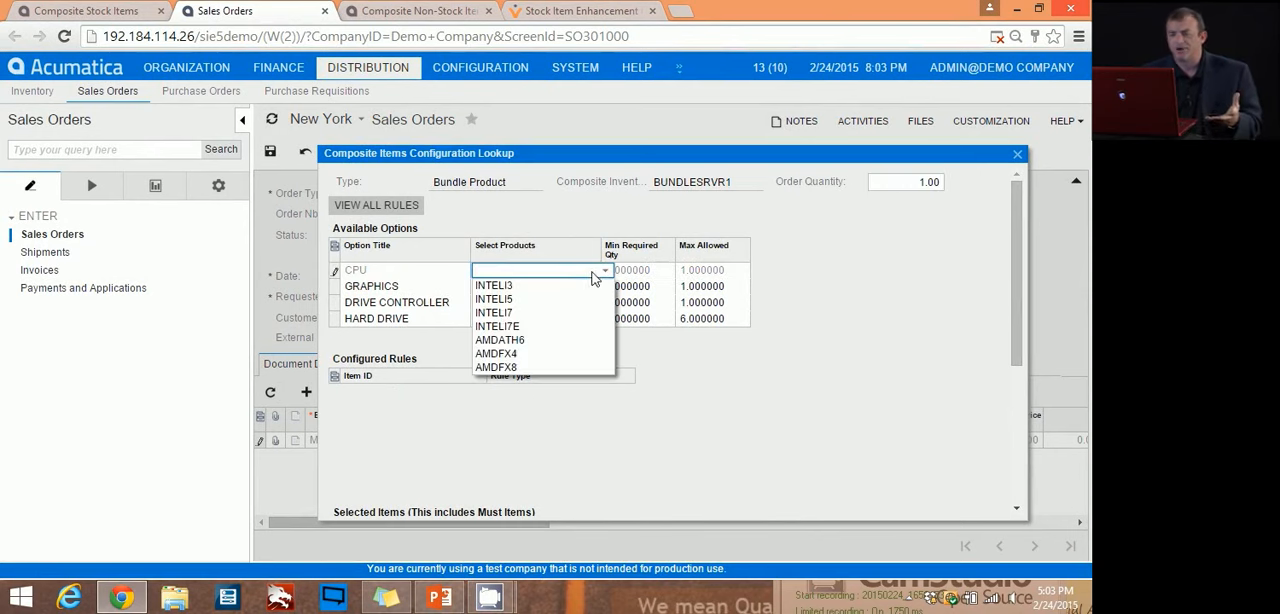
pyautogui.click(538, 313)
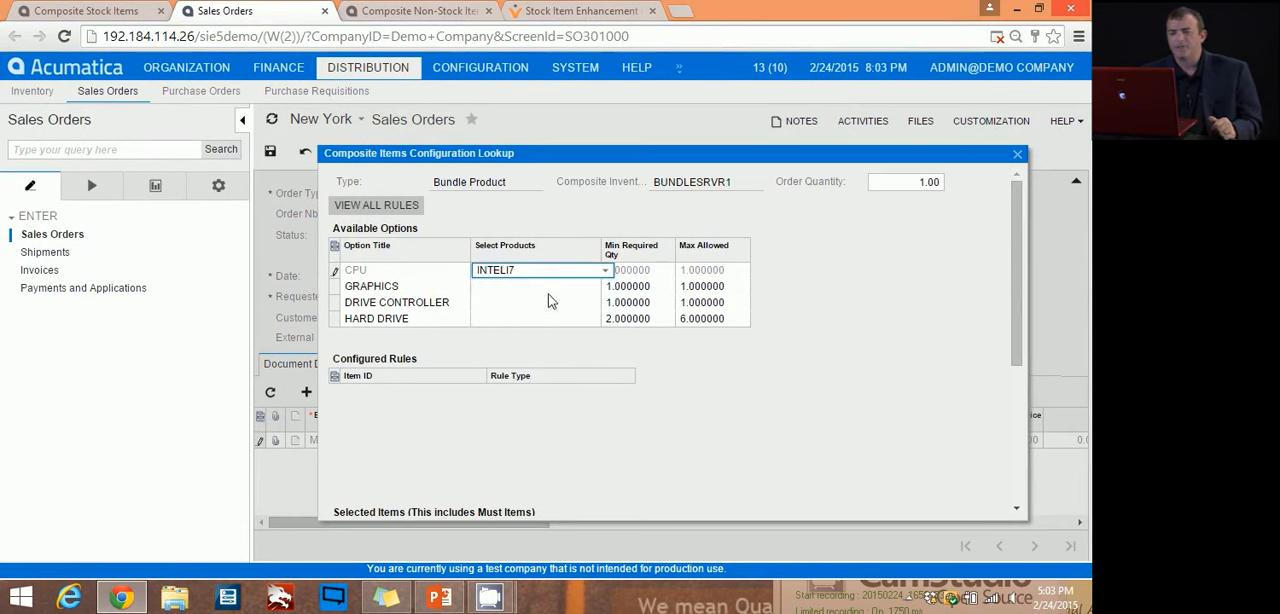
pyautogui.click(562, 290)
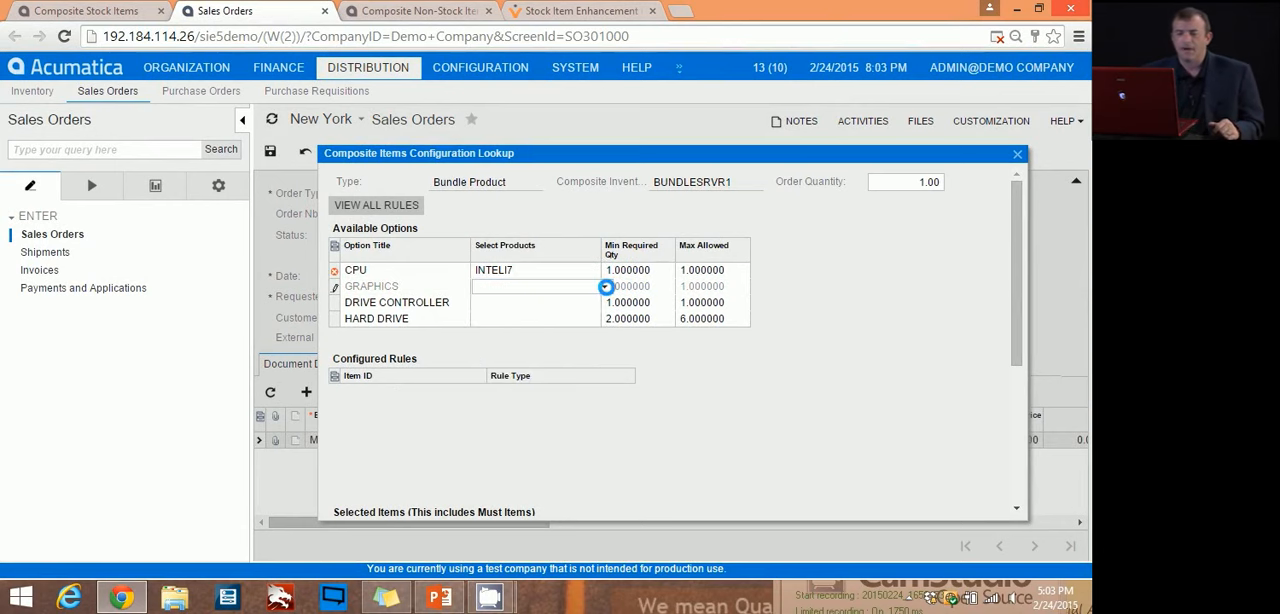
pyautogui.click(604, 286)
pyautogui.click(551, 306)
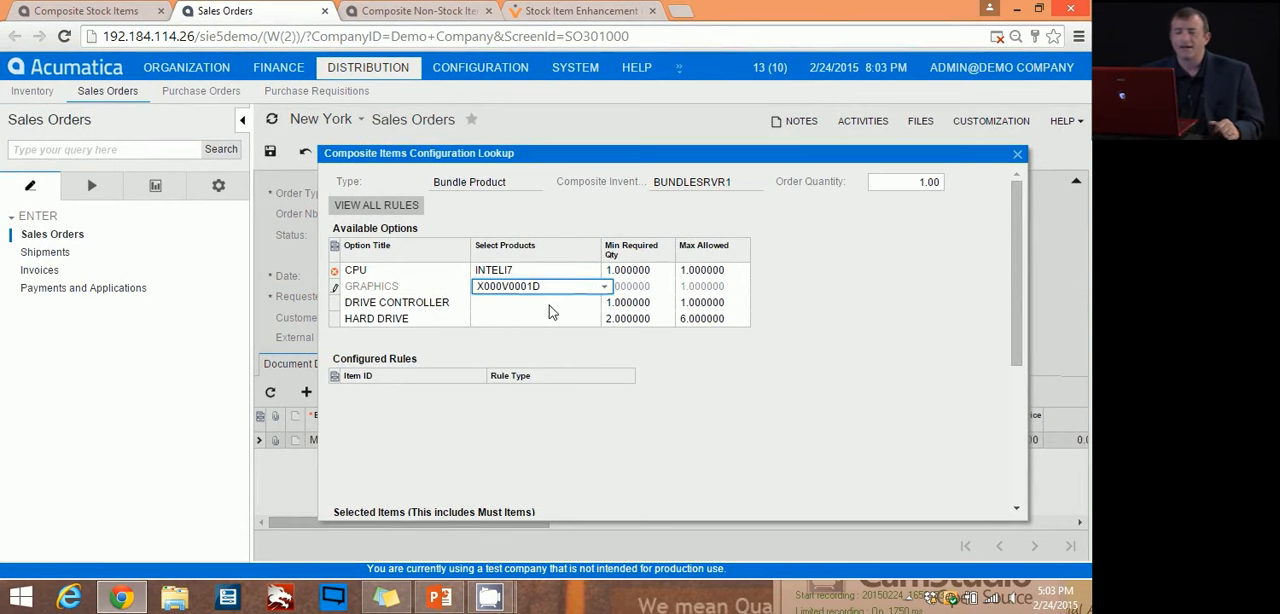
# Step: Choose SCSICONTROL1 as the product for the DRIVE CONTROLLER option and move on to the HARD DRIVE option
pyautogui.click(552, 303)
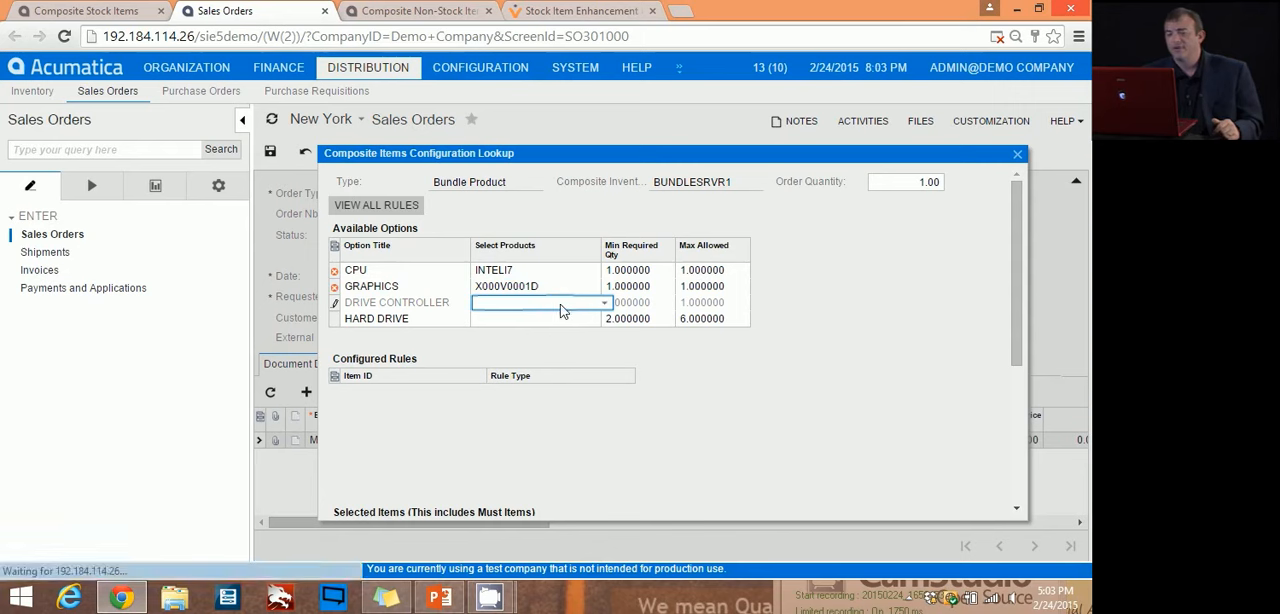
pyautogui.click(604, 304)
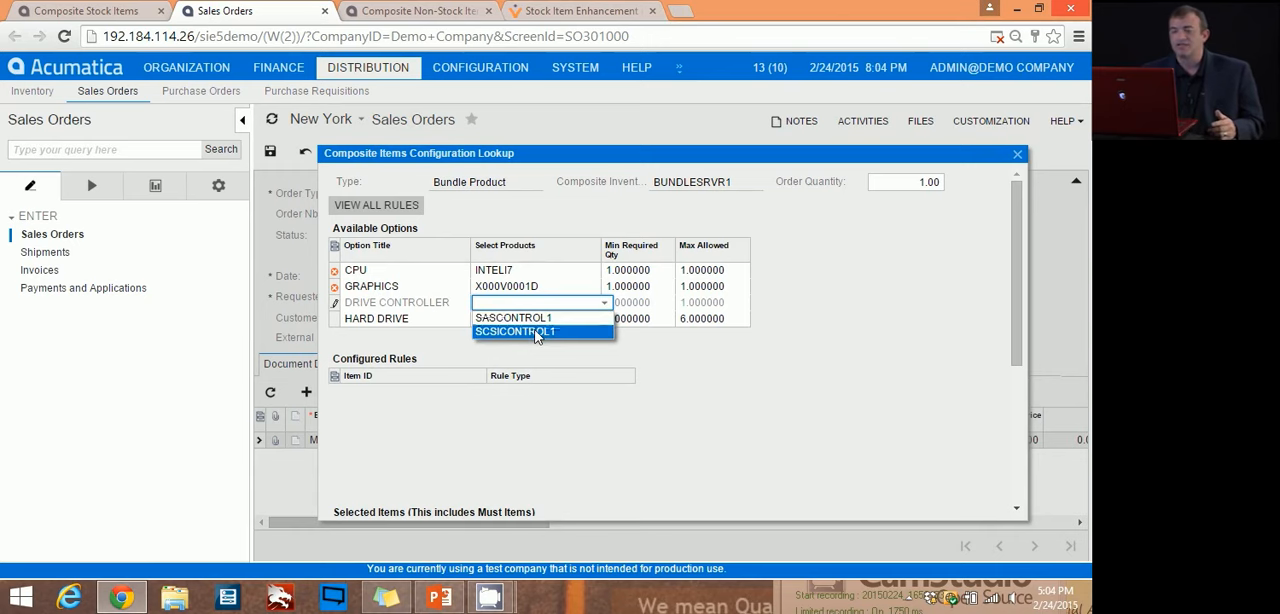
pyautogui.click(538, 331)
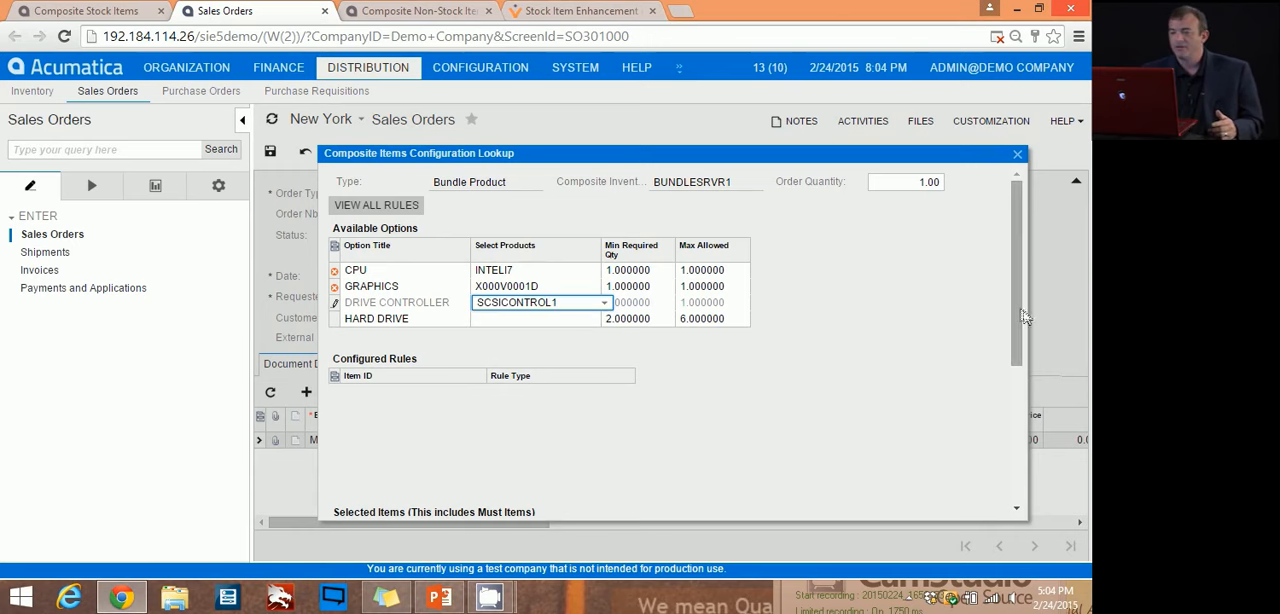
pyautogui.moveTo(1016, 310); pyautogui.dragTo(1011, 340)
pyautogui.click(558, 230)
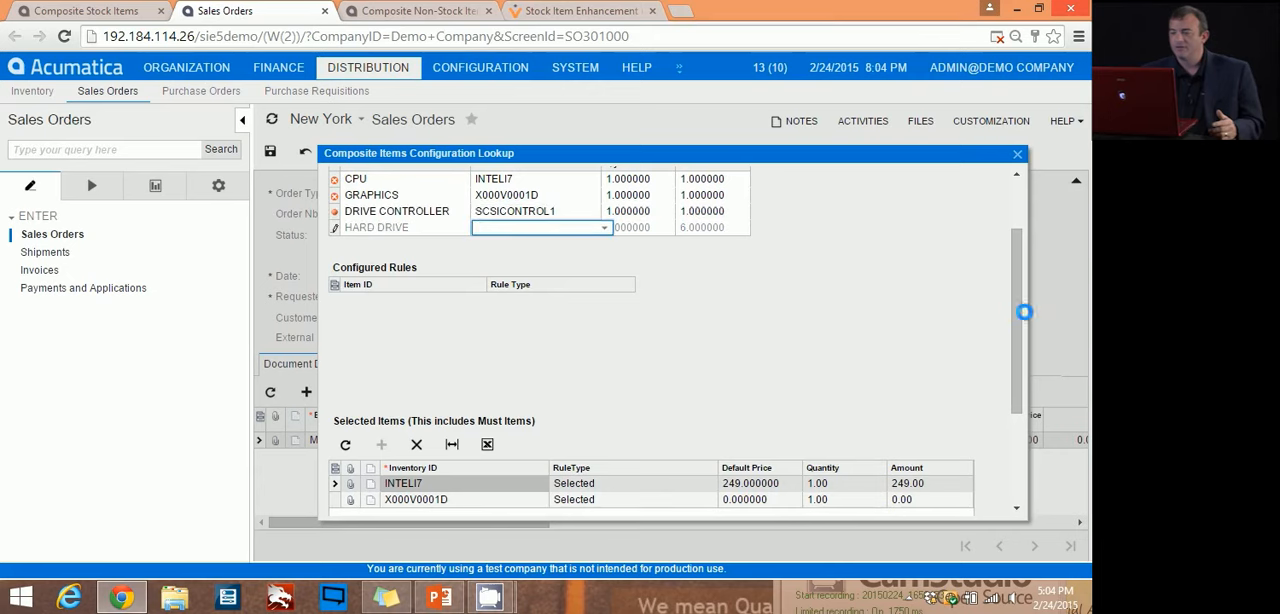
# Step: Examine the rule types, prices and quantities of the bundle's selected items and the warning on the DRIVE CONTROLLER option
pyautogui.moveTo(1019, 316); pyautogui.dragTo(1018, 355)
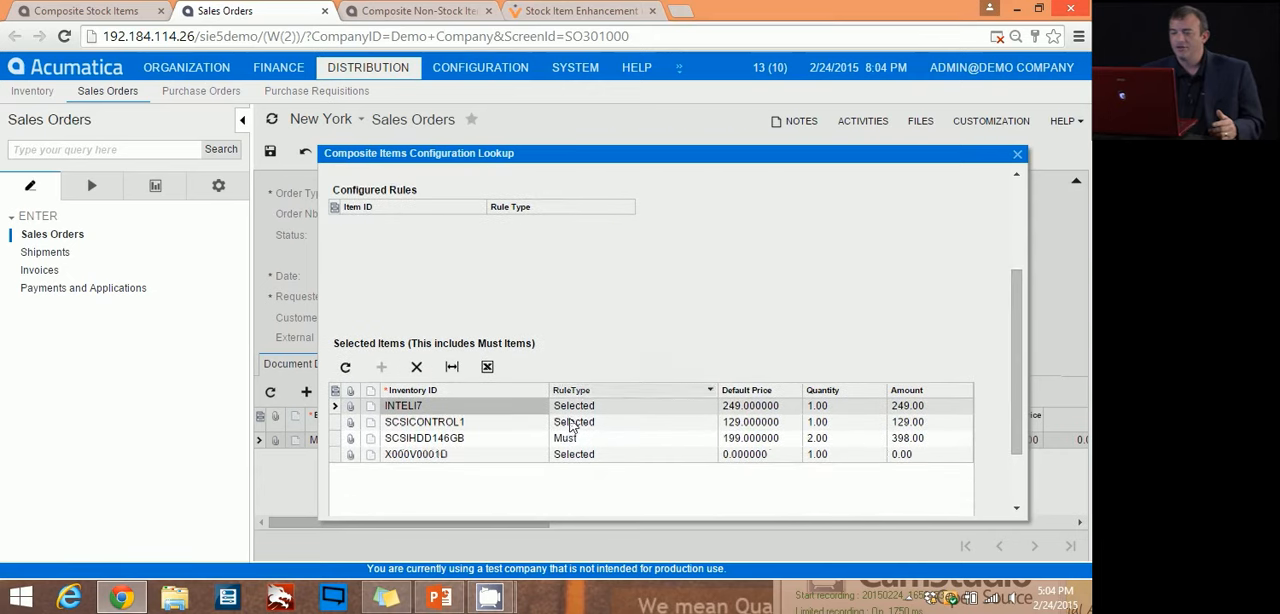
pyautogui.click(628, 410)
pyautogui.click(614, 426)
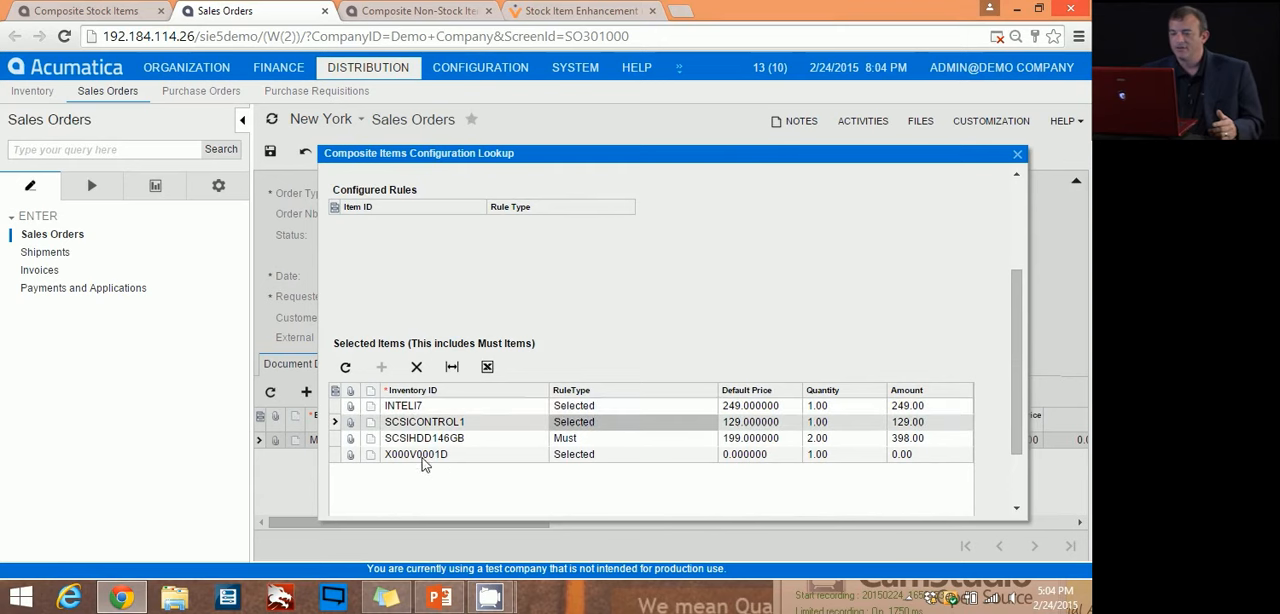
pyautogui.click(672, 458)
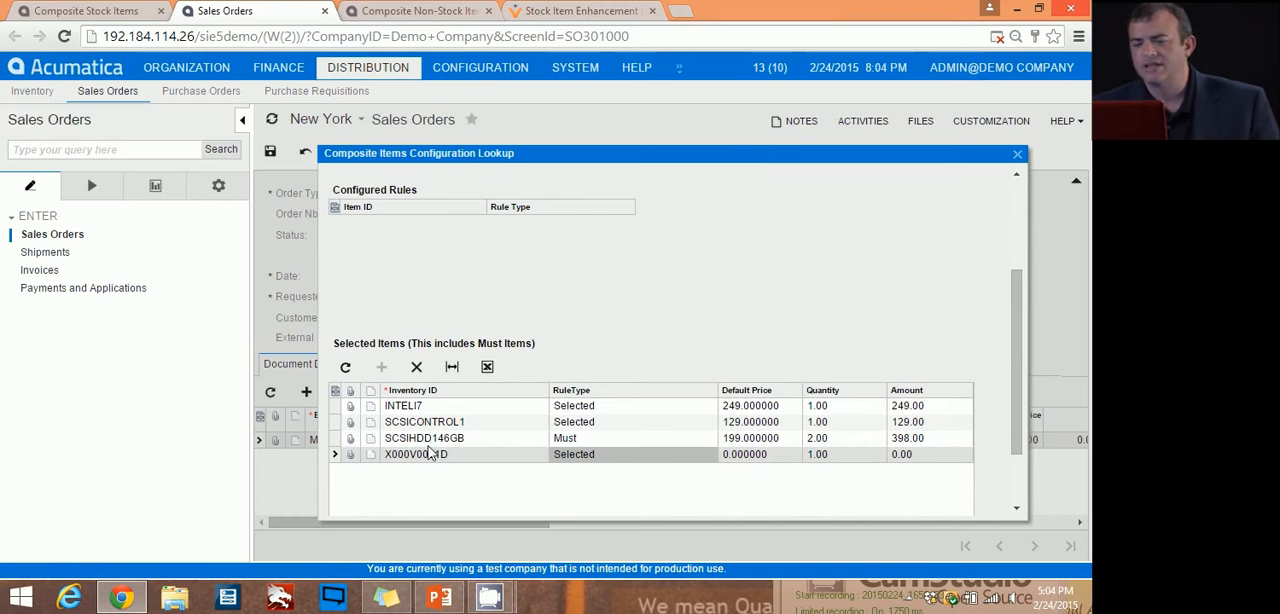
pyautogui.moveTo(1021, 392); pyautogui.dragTo(1016, 304)
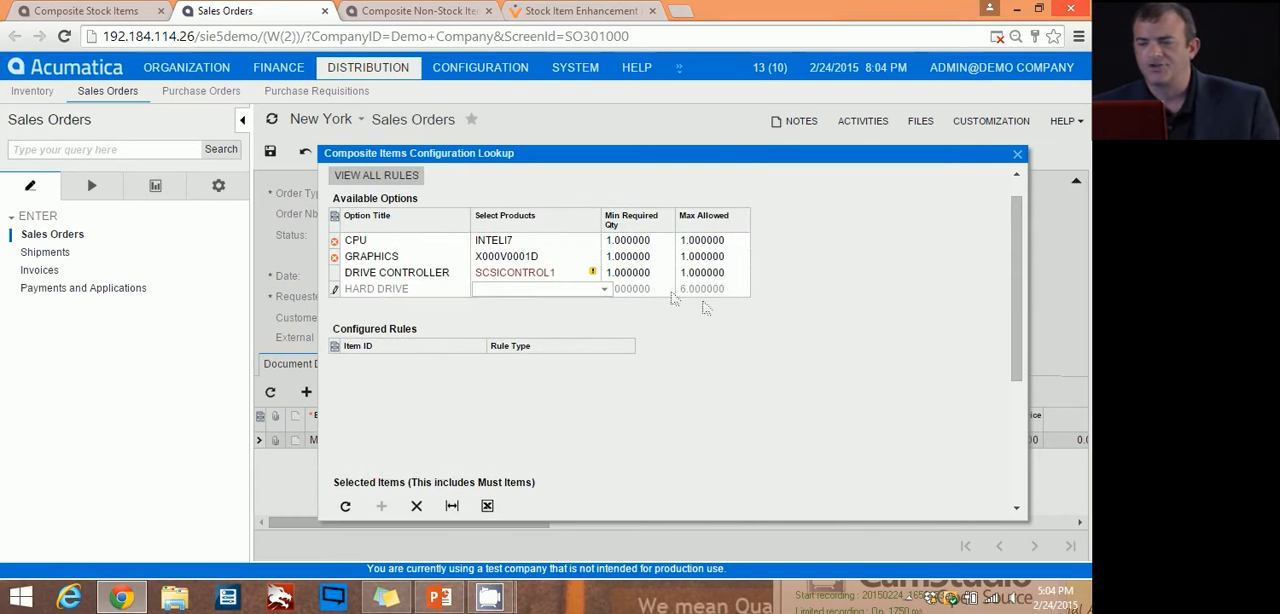
pyautogui.moveTo(593, 272)
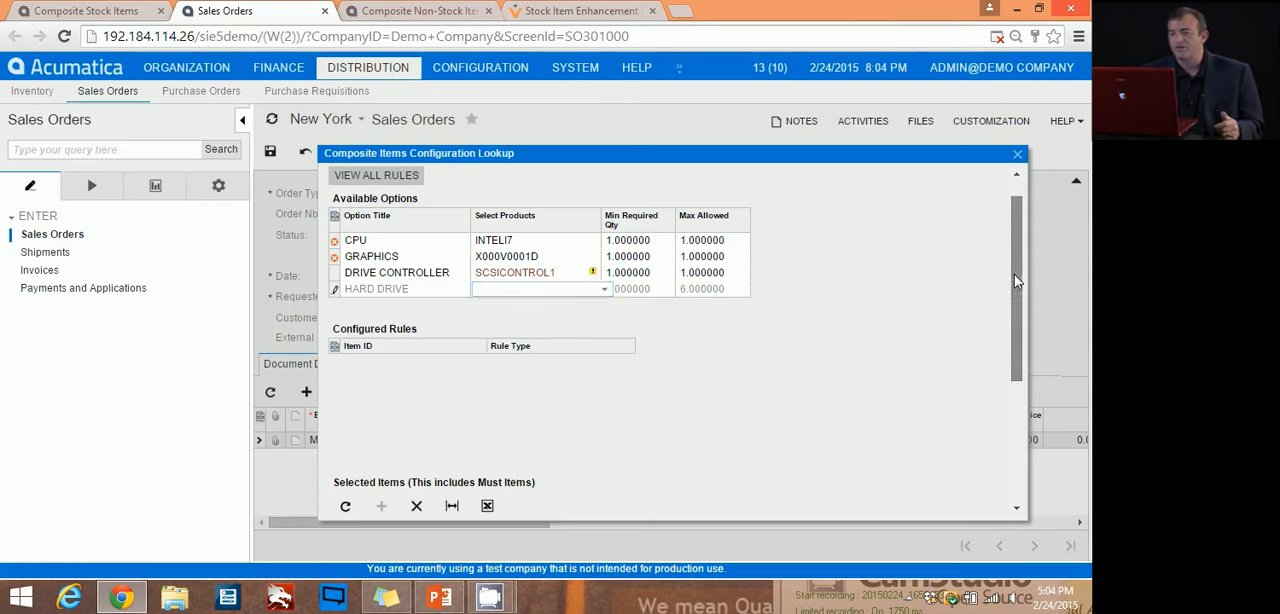
pyautogui.scroll(-1, 1025, 335)
pyautogui.moveTo(1020, 380); pyautogui.dragTo(1018, 280)
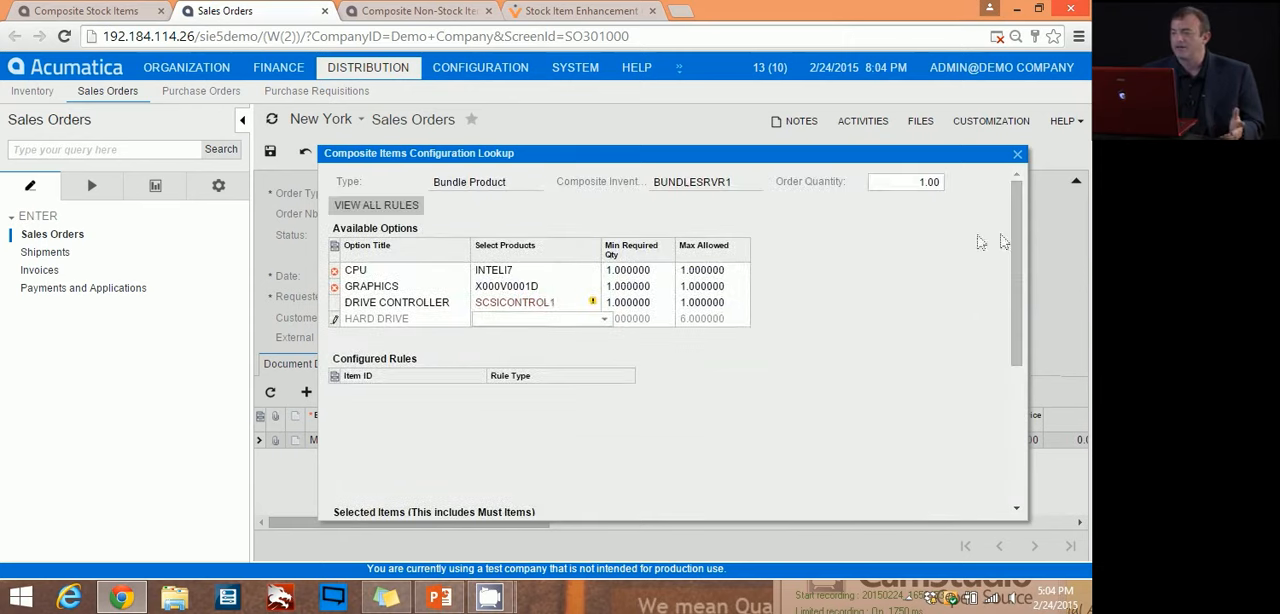
# Step: Examine the configured rules for the chosen CPU, GRAPHICS and DRIVE CONTROLLER products, including the Must rule for SCSIHDD146GB
pyautogui.scroll(-1, 1020, 233)
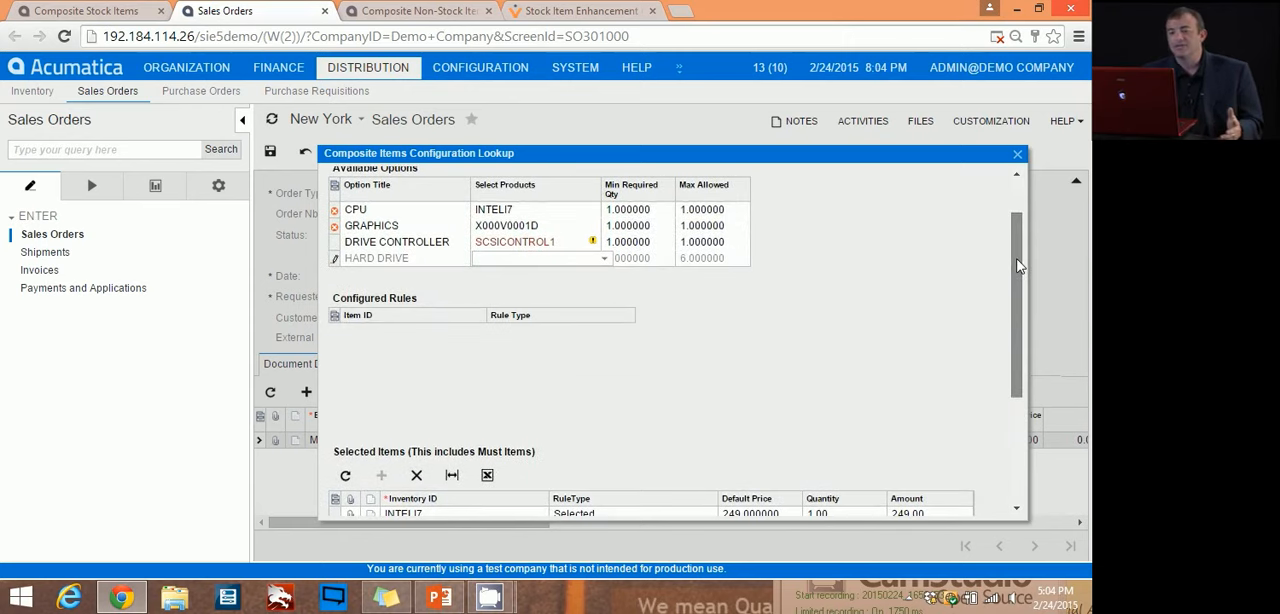
pyautogui.click(566, 211)
pyautogui.click(536, 226)
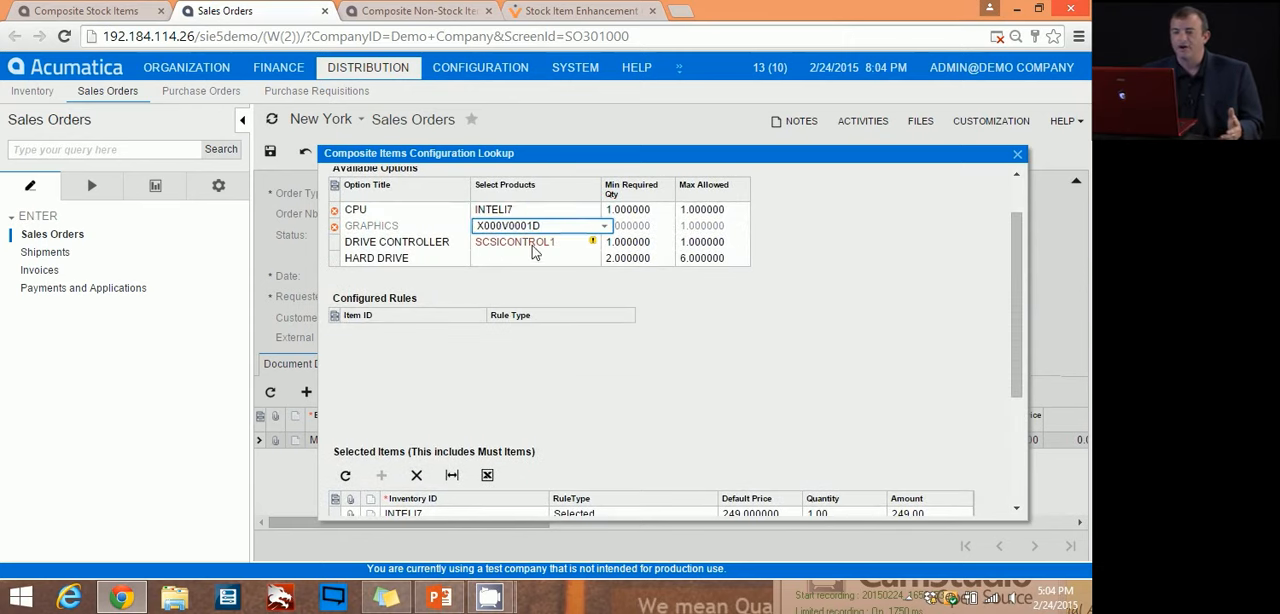
pyautogui.click(534, 243)
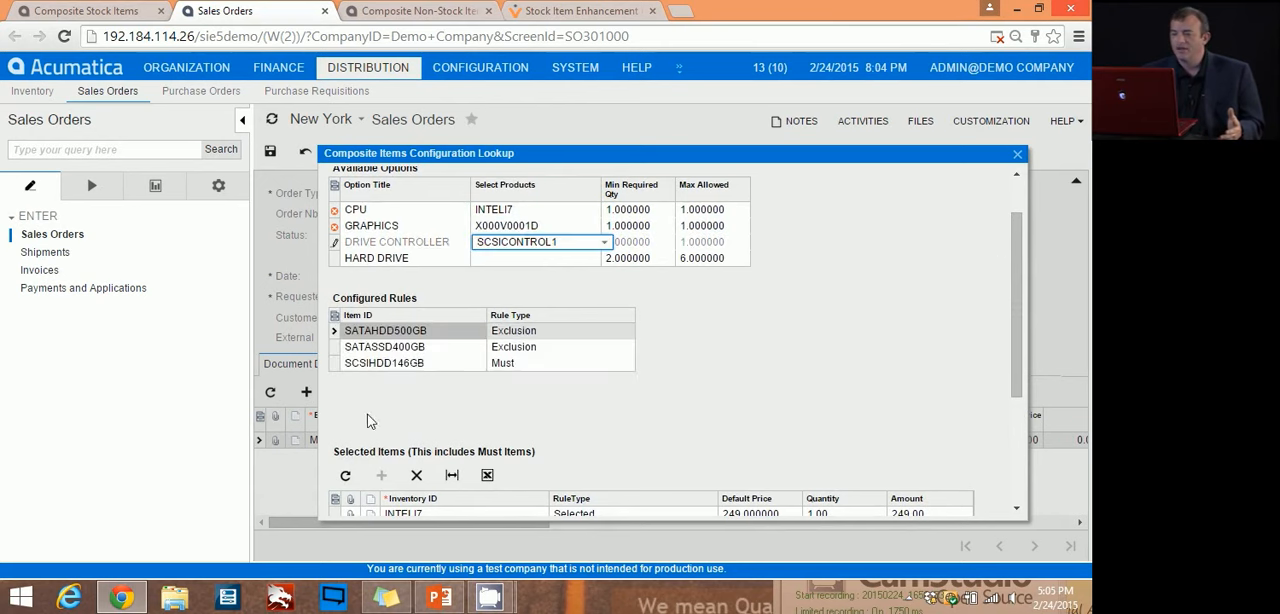
pyautogui.click(527, 367)
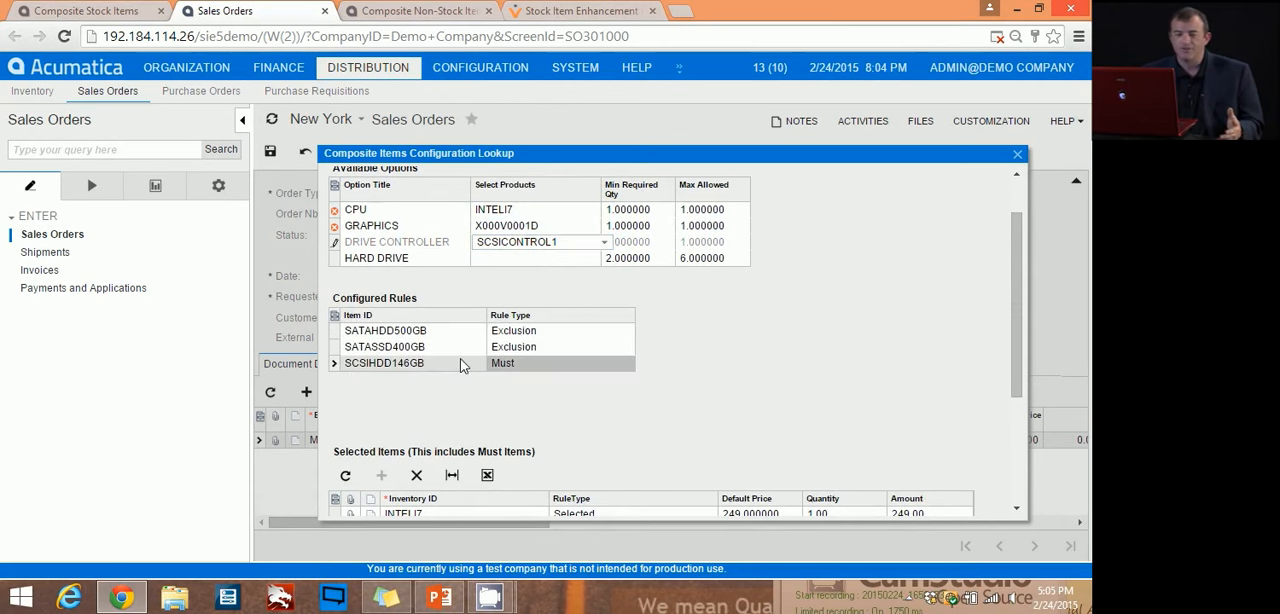
# Step: Leave the configuration lookup and open the rule configuration for the bundle options in the stock item record of BUNDLESRVR1
pyautogui.moveTo(1019, 308); pyautogui.dragTo(1021, 394)
pyautogui.scroll(-1, 1016, 475)
pyautogui.click(798, 496)
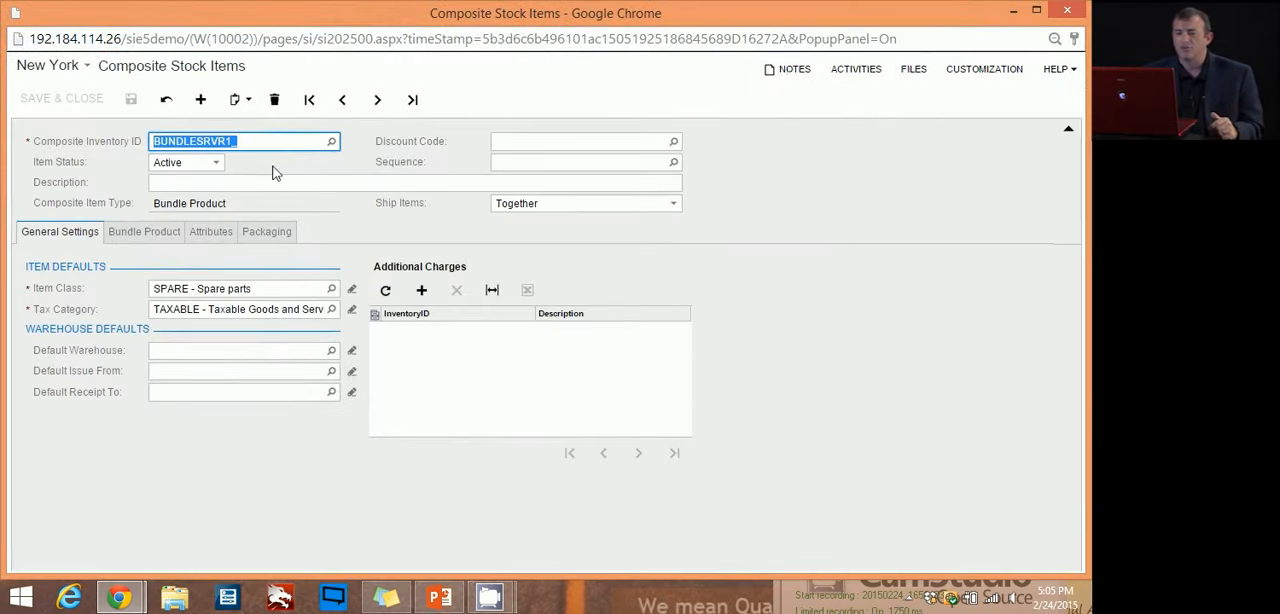
pyautogui.click(142, 231)
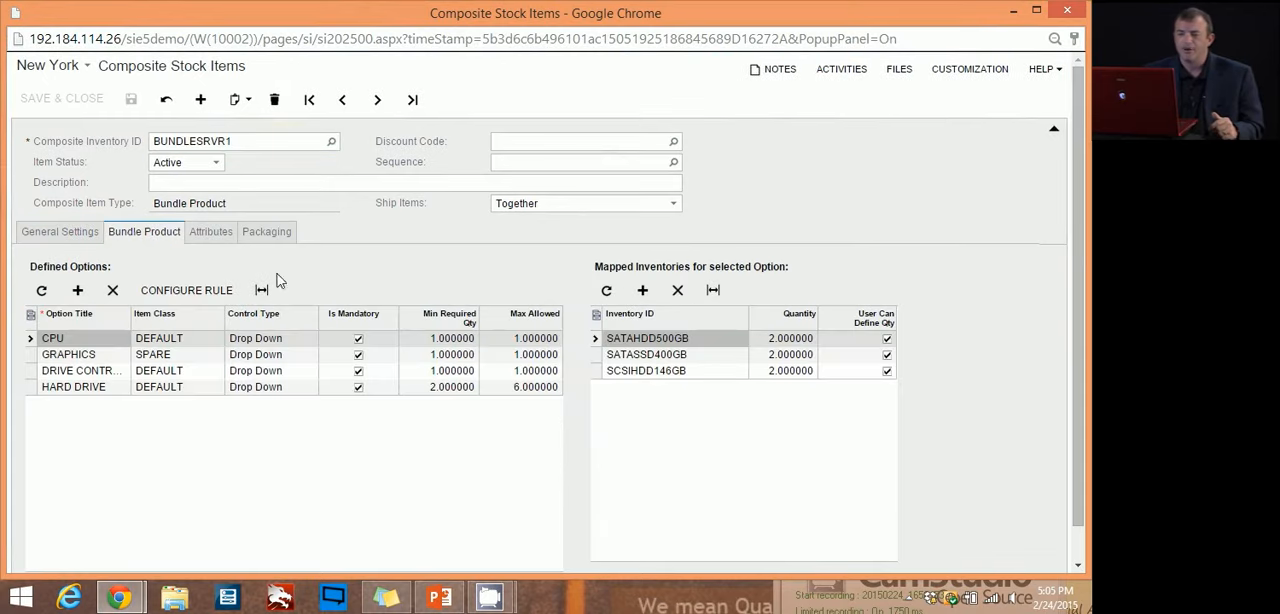
pyautogui.click(186, 296)
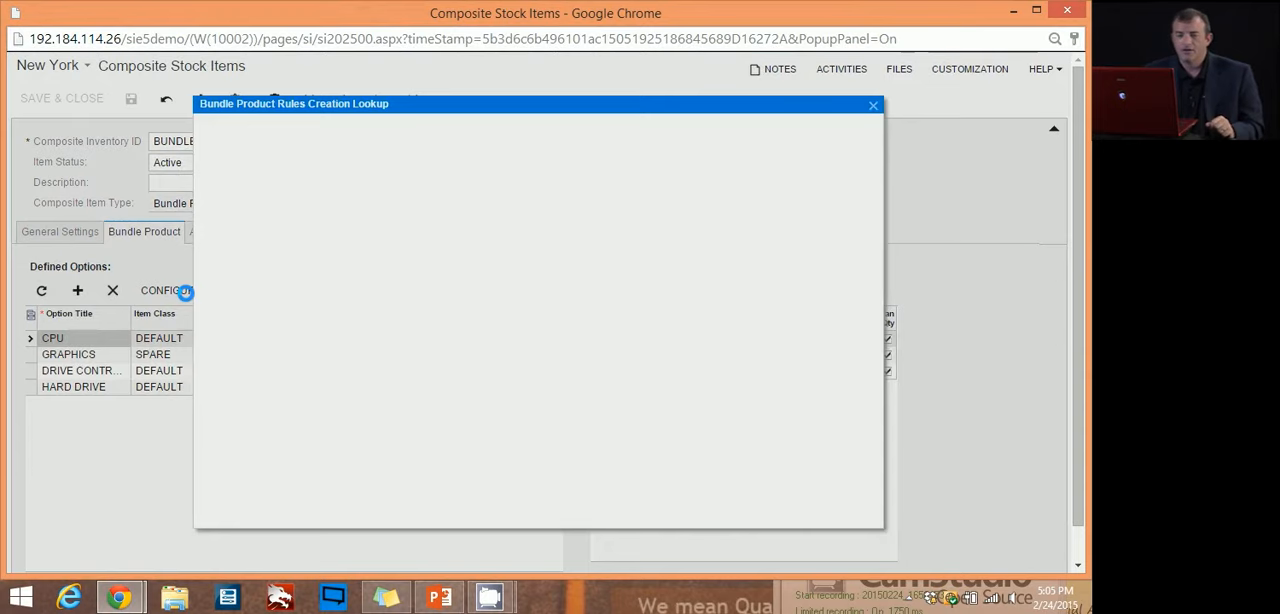
# Step: Examine the Exclusion rules between the Drive Controller and Hard Drive options, including SASCONTROL1 with SCSIHDD146GB
pyautogui.moveTo(318, 98); pyautogui.dragTo(246, 120)
pyautogui.click(398, 227)
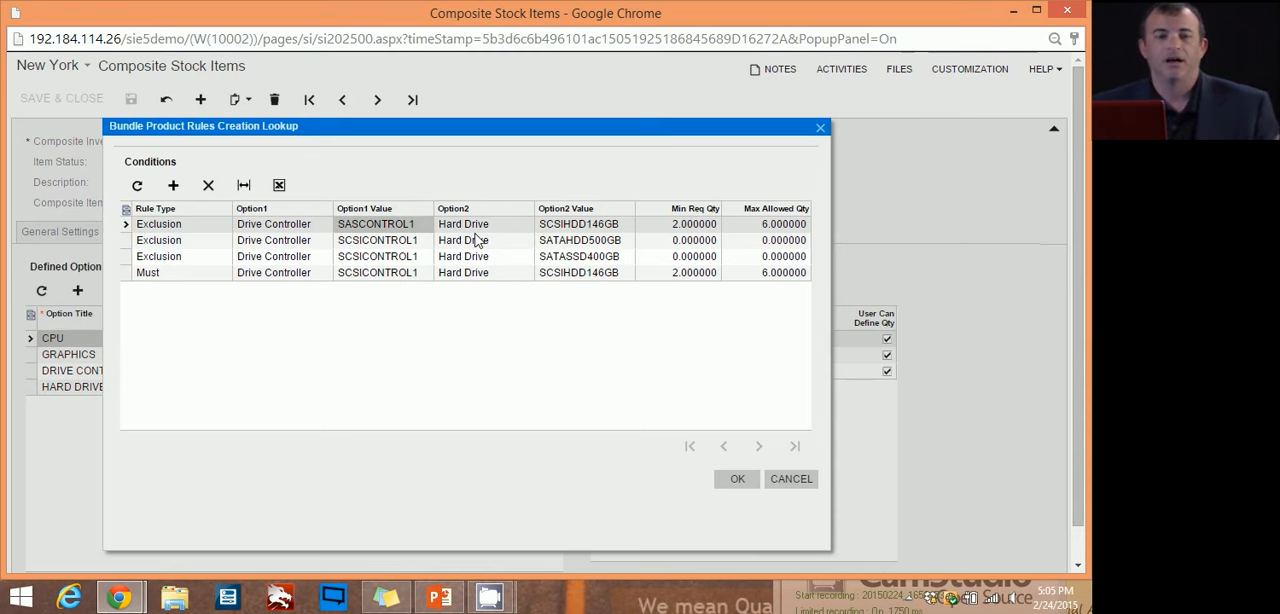
pyautogui.click(566, 226)
pyautogui.click(562, 241)
pyautogui.click(564, 253)
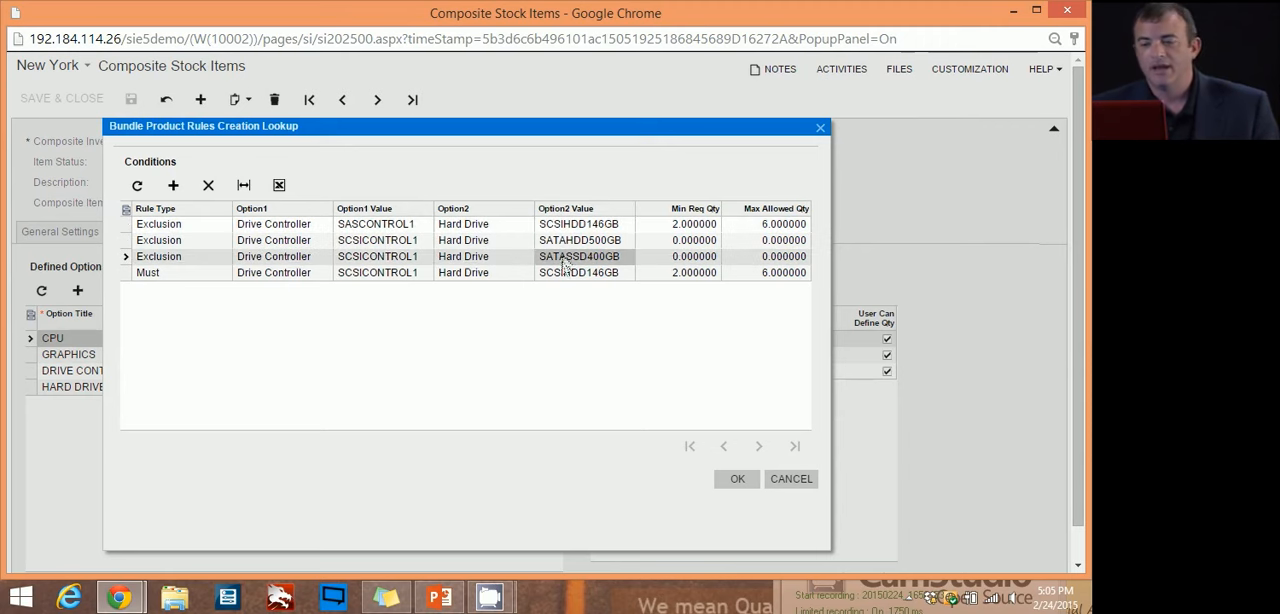
pyautogui.click(388, 227)
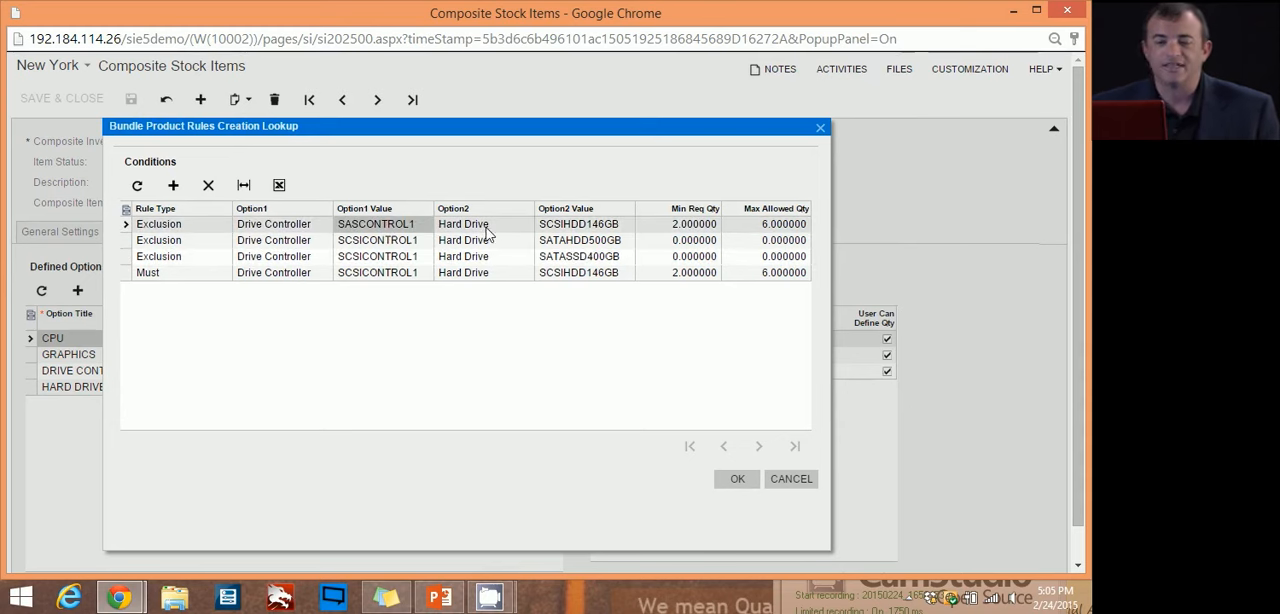
pyautogui.click(200, 226)
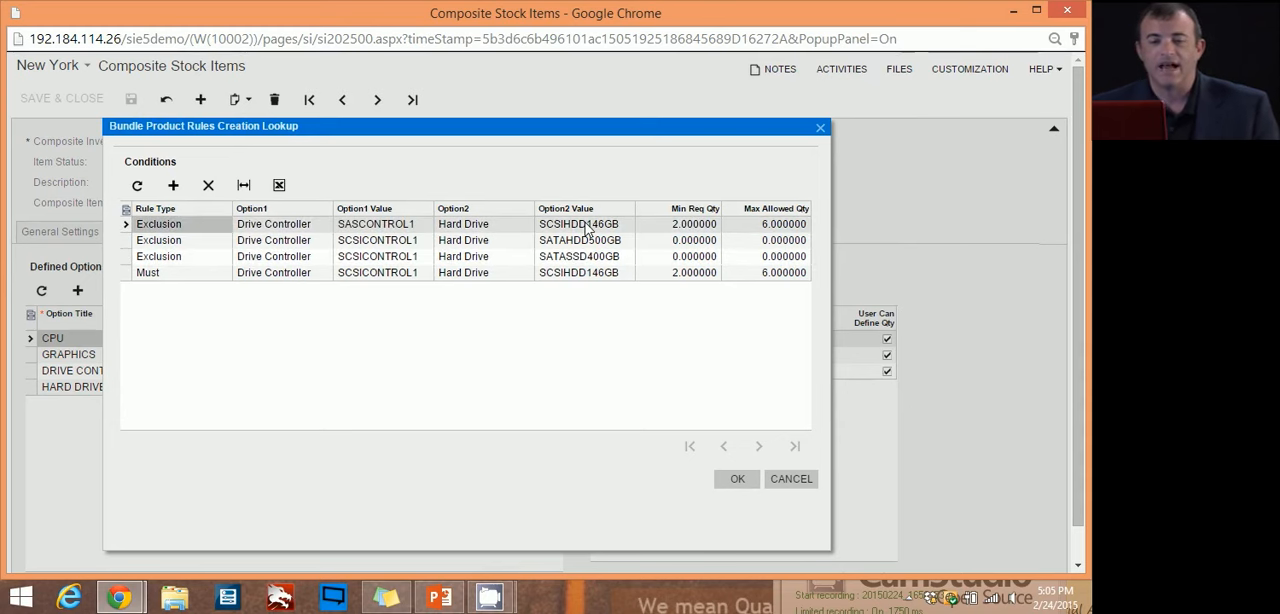
pyautogui.click(587, 226)
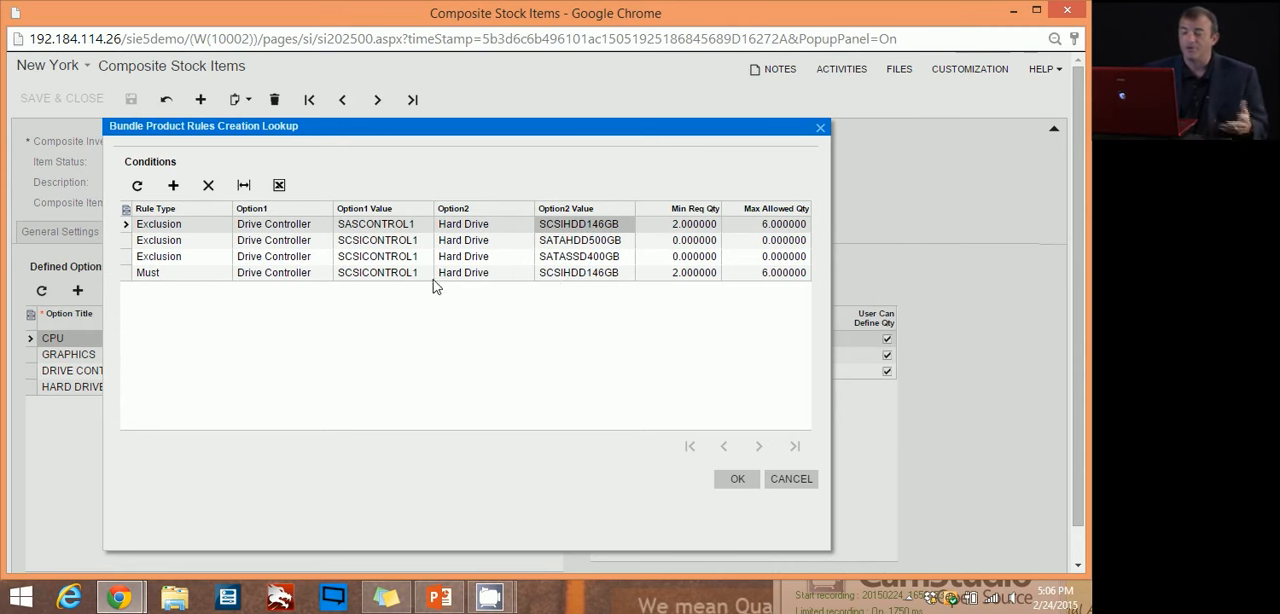
# Step: Examine the Must rule pairing SCSICONTROL1 with SCSIHDD146GB and leave the bundle product rules without changes
pyautogui.click(164, 276)
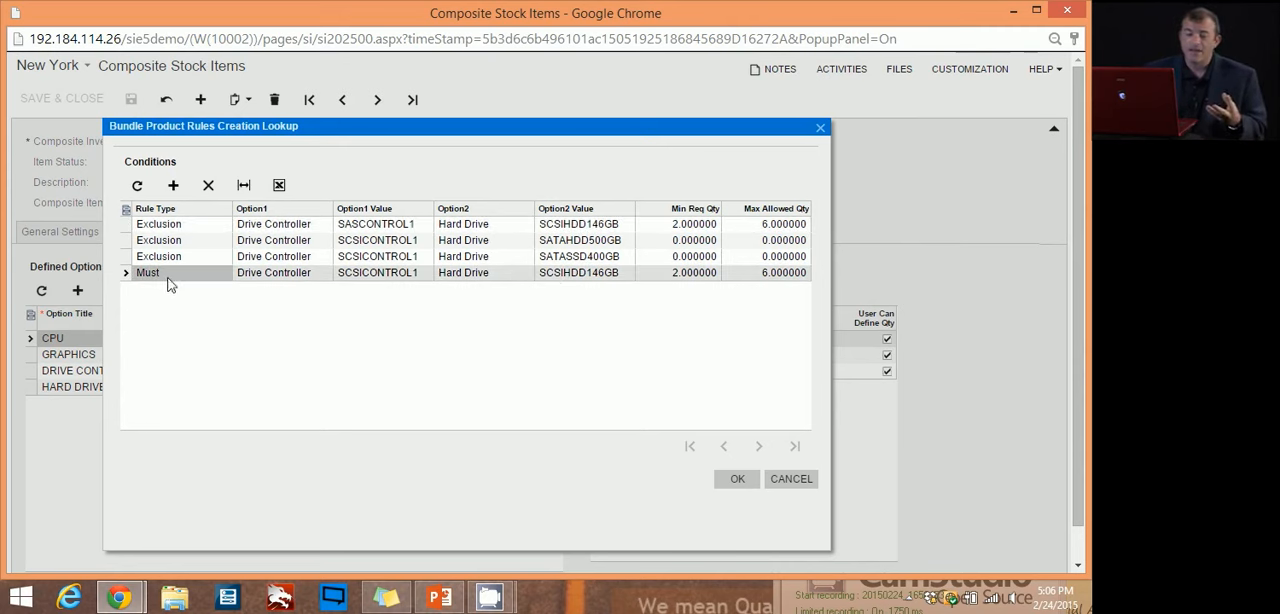
pyautogui.click(368, 276)
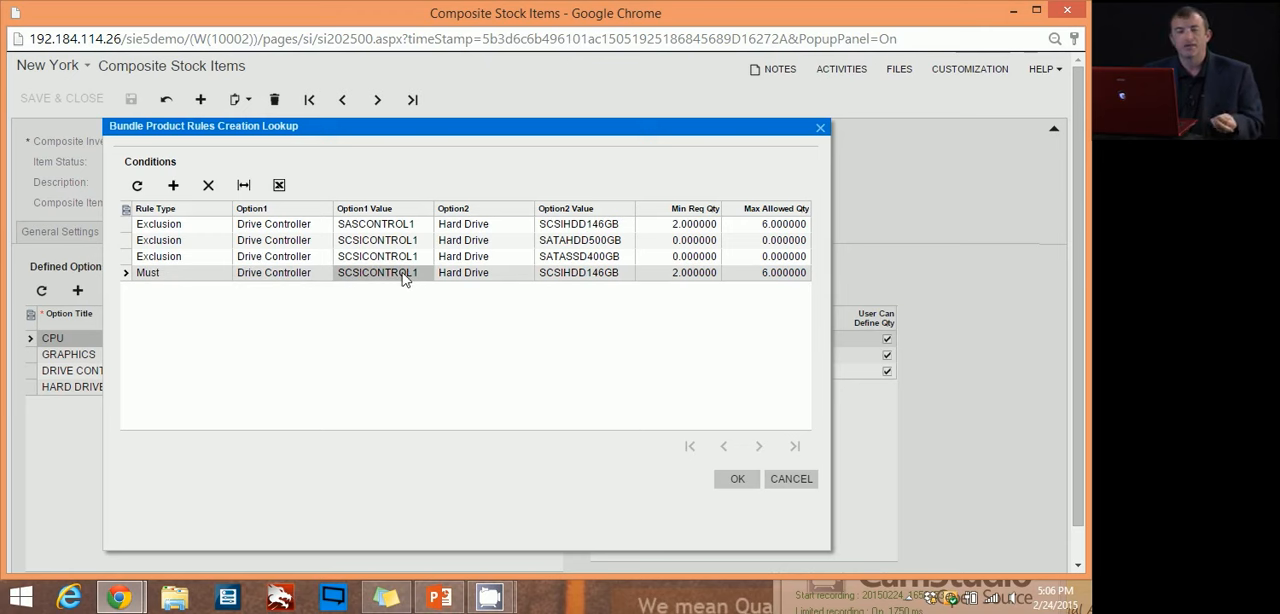
pyautogui.click(155, 275)
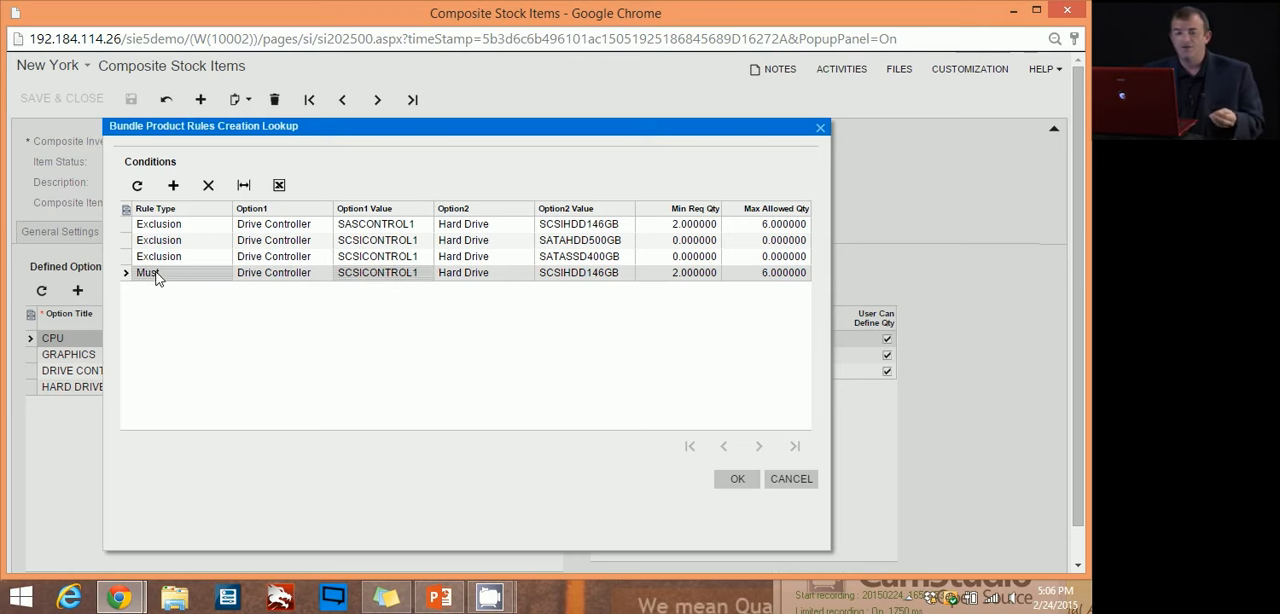
pyautogui.click(574, 276)
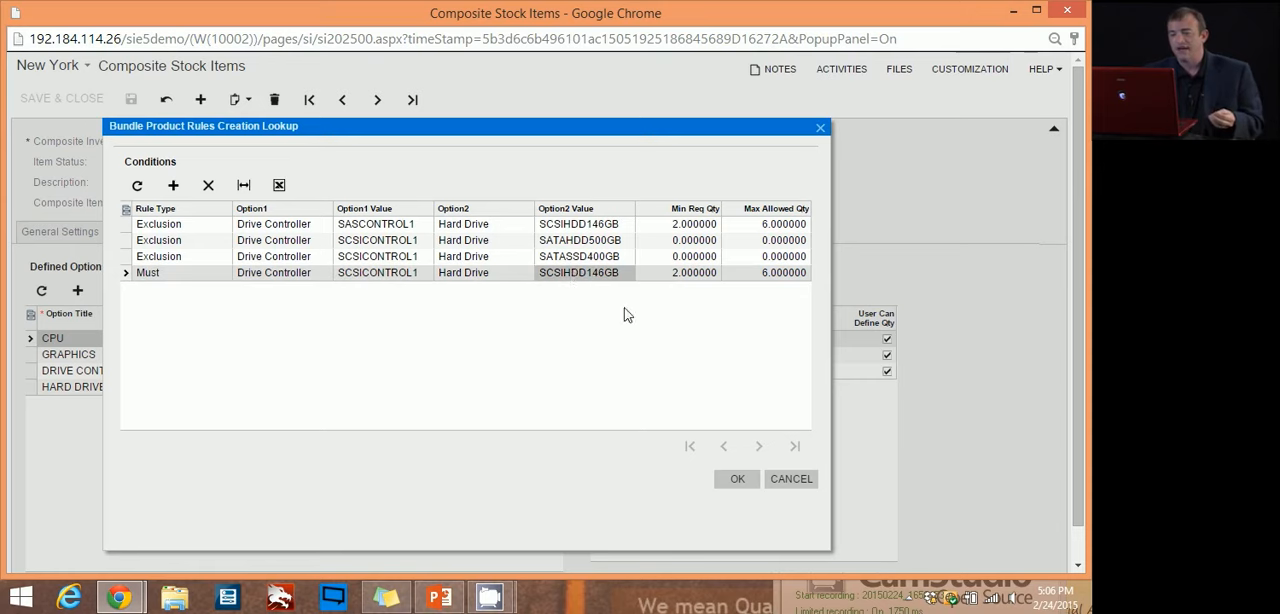
pyautogui.click(789, 479)
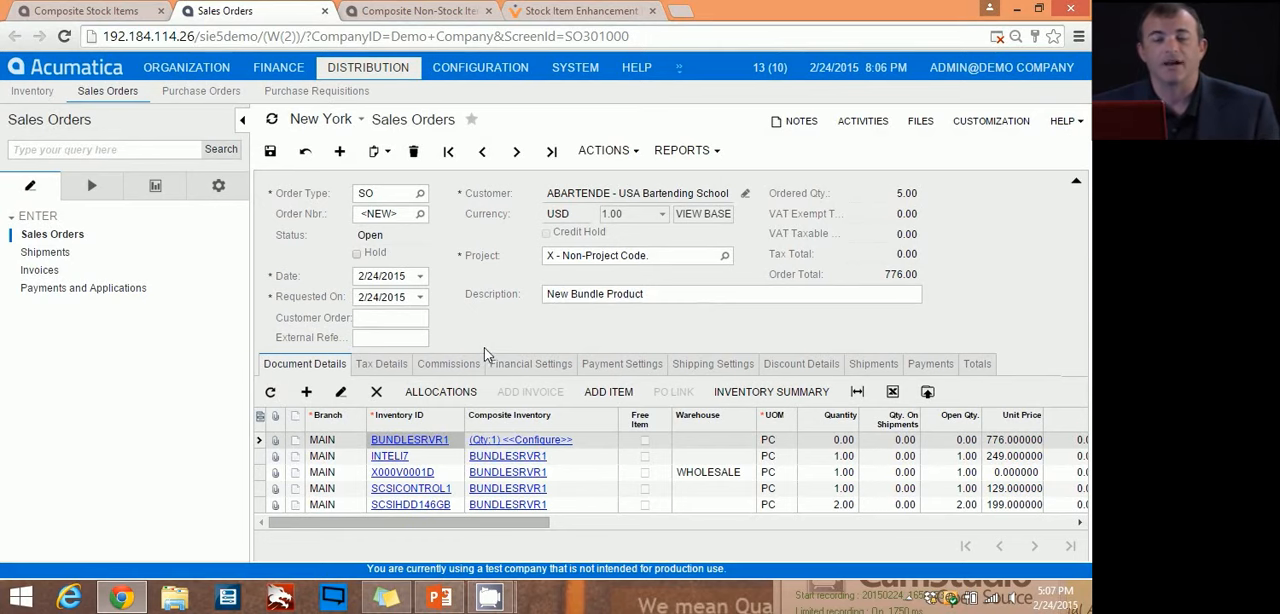
# Step: Return to the composite stock items and open the record of CFGOPTIPLEX, the Dell Optiplex Computer
pyautogui.click(100, 12)
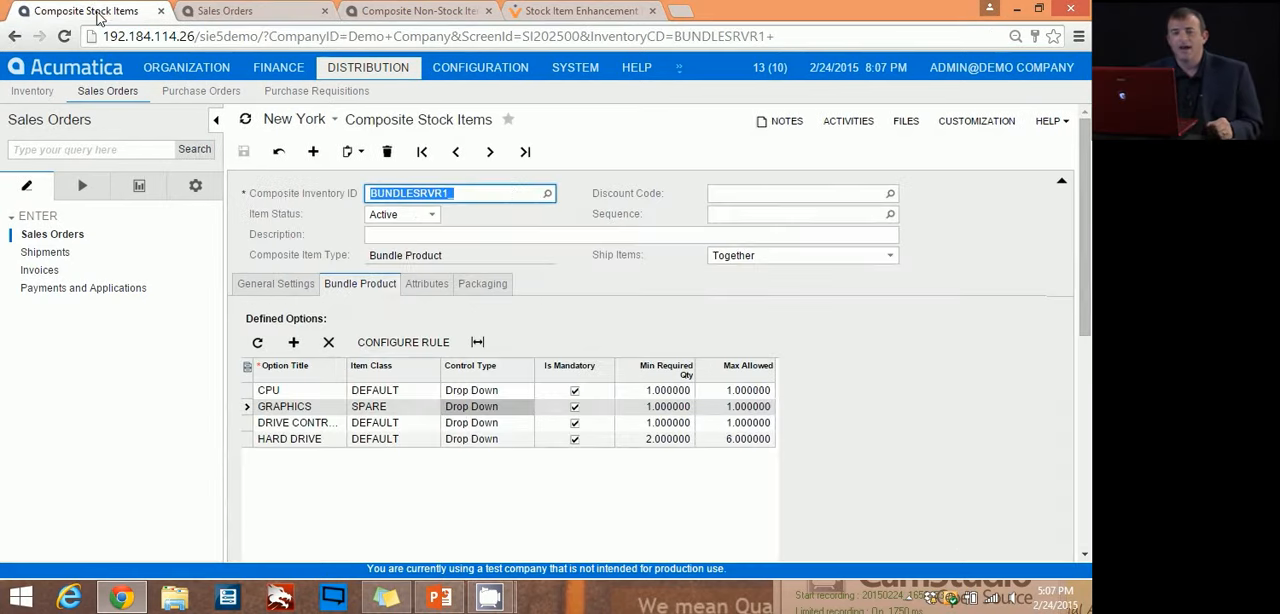
pyautogui.click(548, 195)
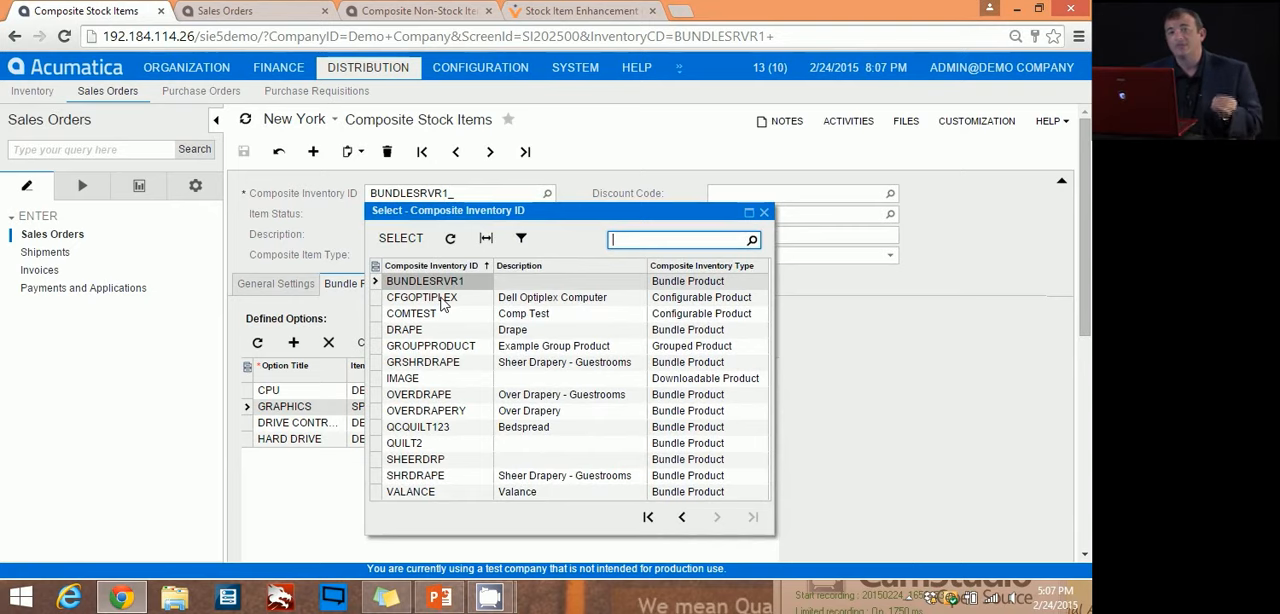
pyautogui.doubleClick(441, 300)
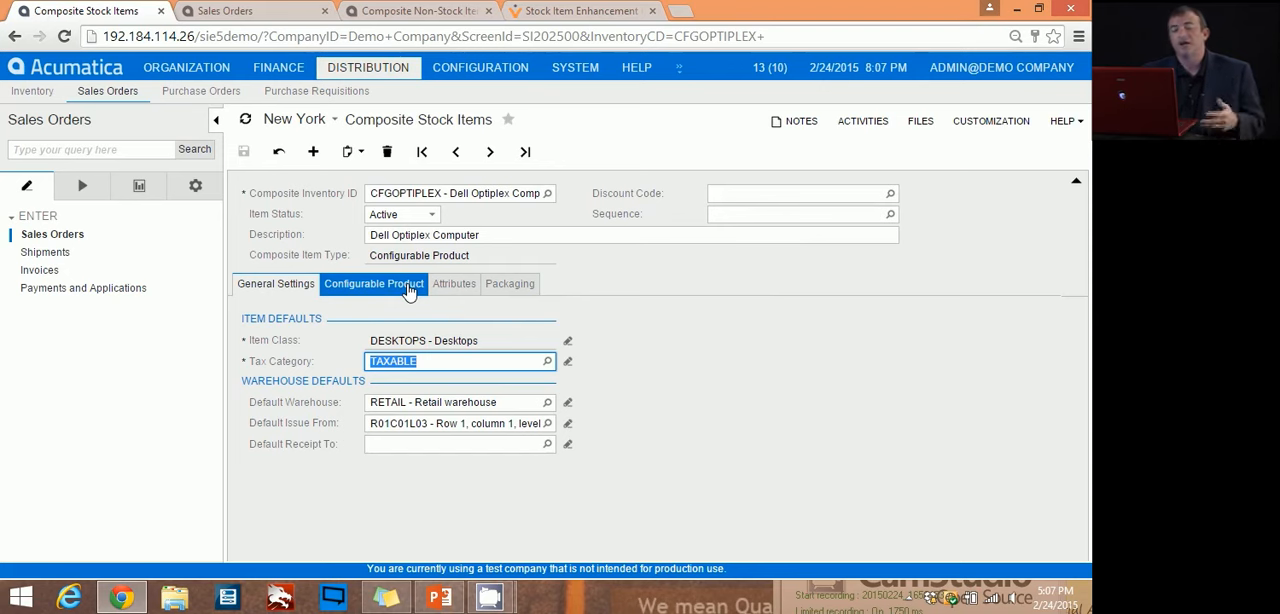
# Step: Examine the configurable attributes Processor, Form Factor and Hard Drive and the mapped simple inventory of CFGOPTIPLEX
pyautogui.click(408, 289)
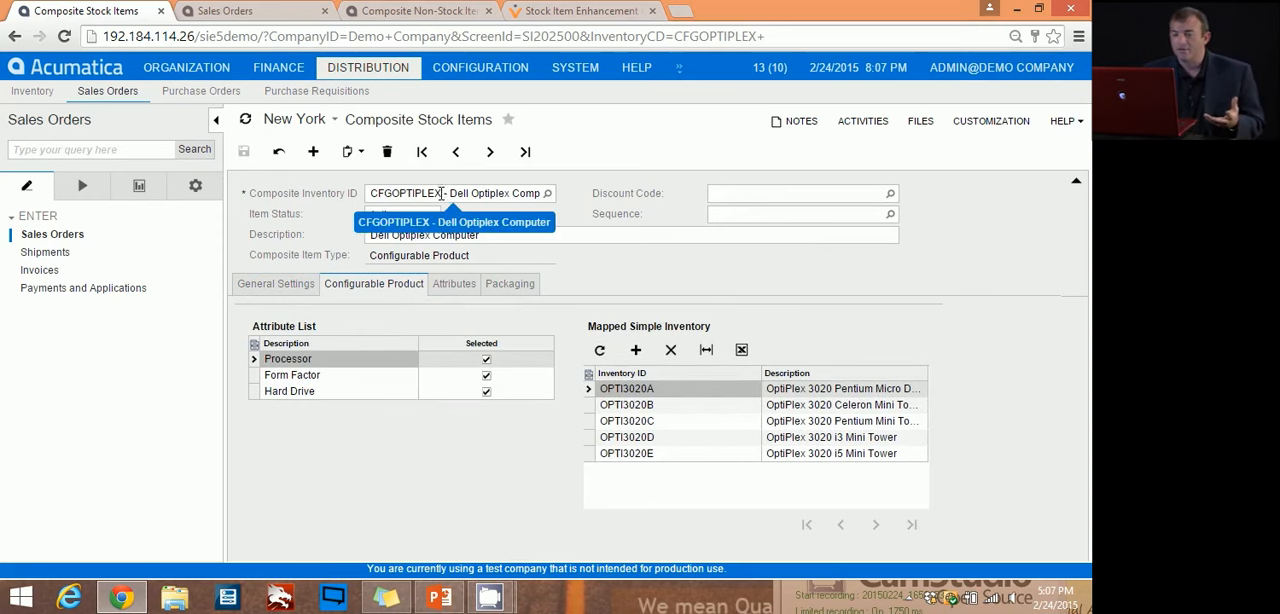
pyautogui.click(407, 197)
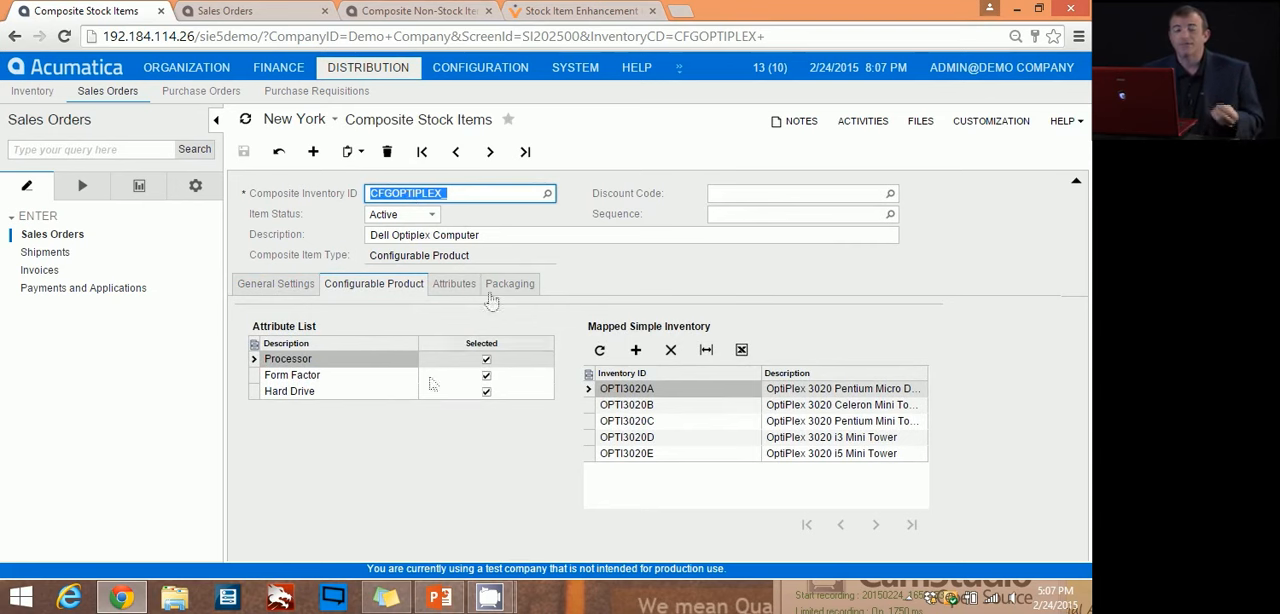
pyautogui.click(256, 376)
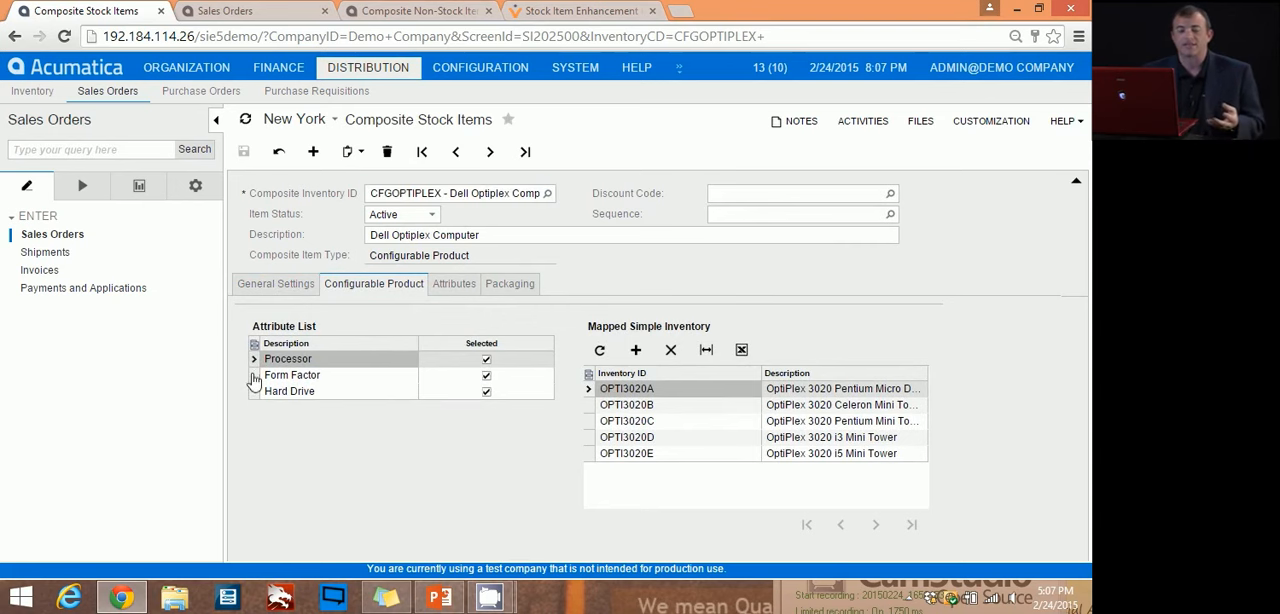
pyautogui.click(256, 392)
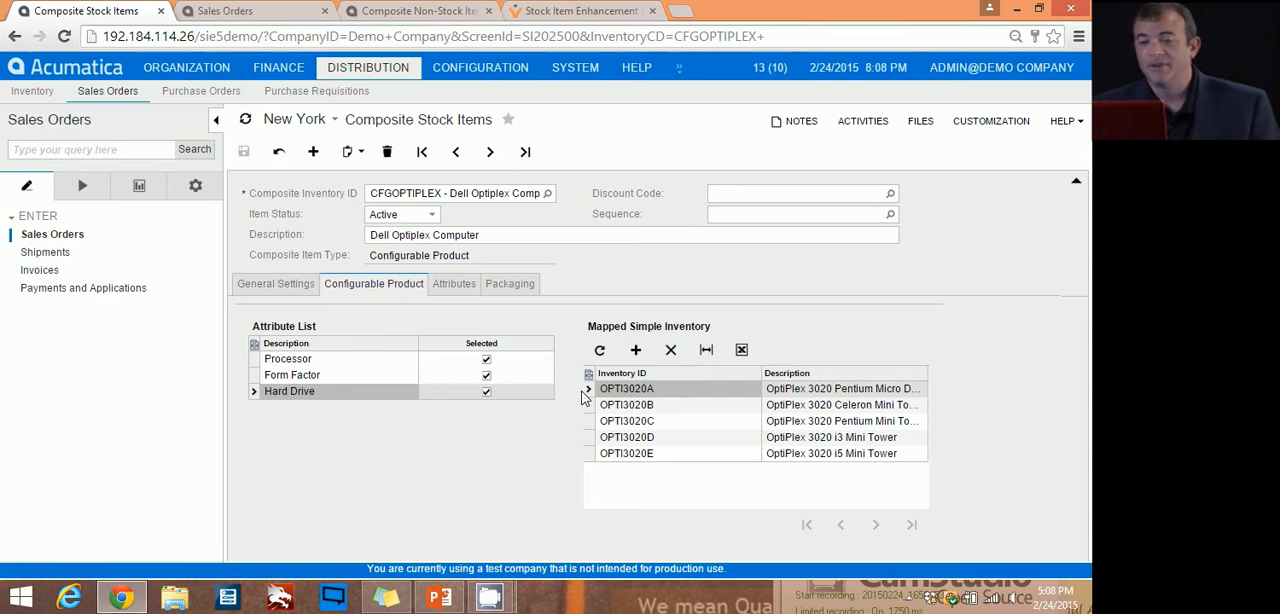
# Step: Go back to the sales order and add a line for the inventory item CFGOPTIPLEX
pyautogui.click(226, 11)
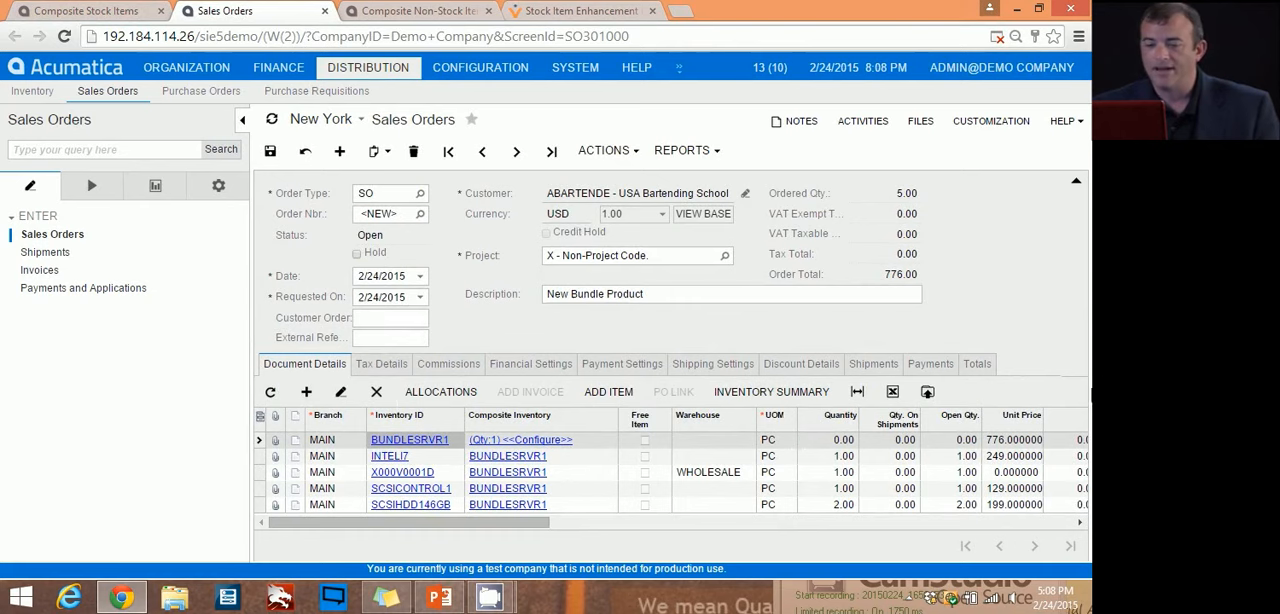
pyautogui.click(306, 391)
pyautogui.write('BUNDL')
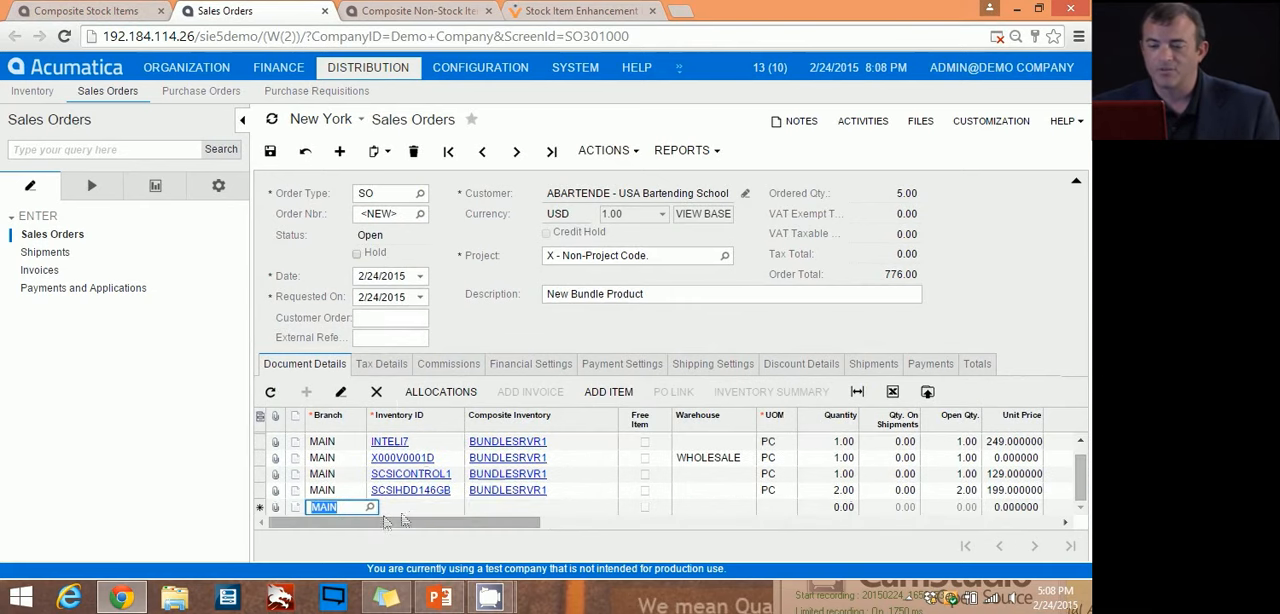
pyautogui.press('Tab')
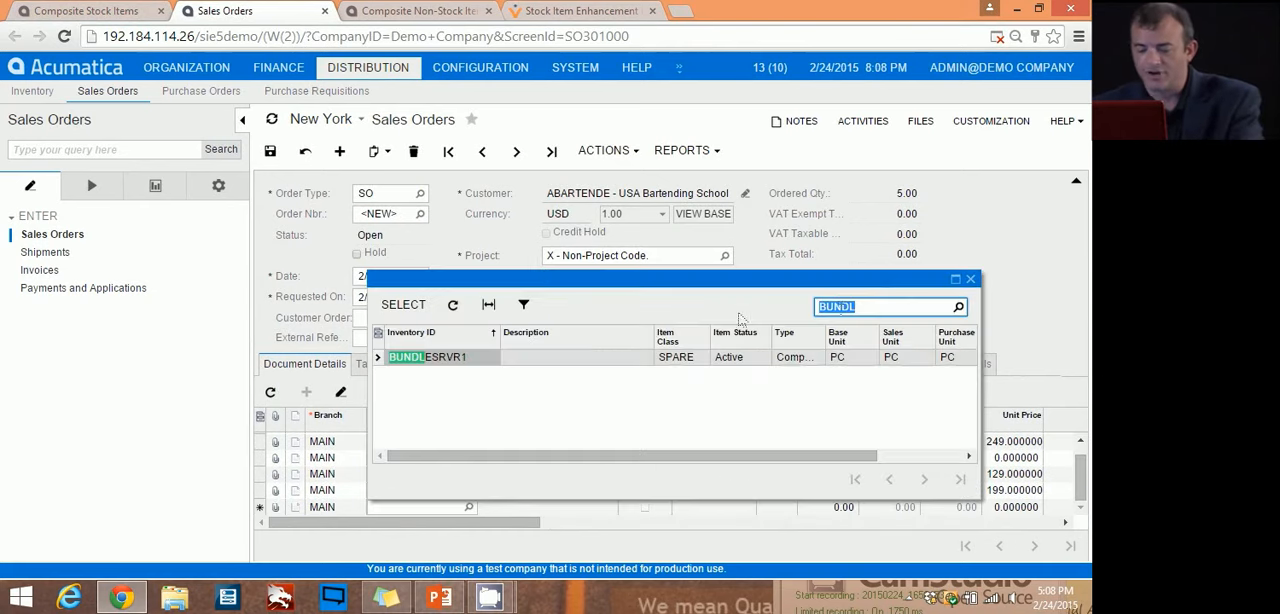
pyautogui.write('CFG')
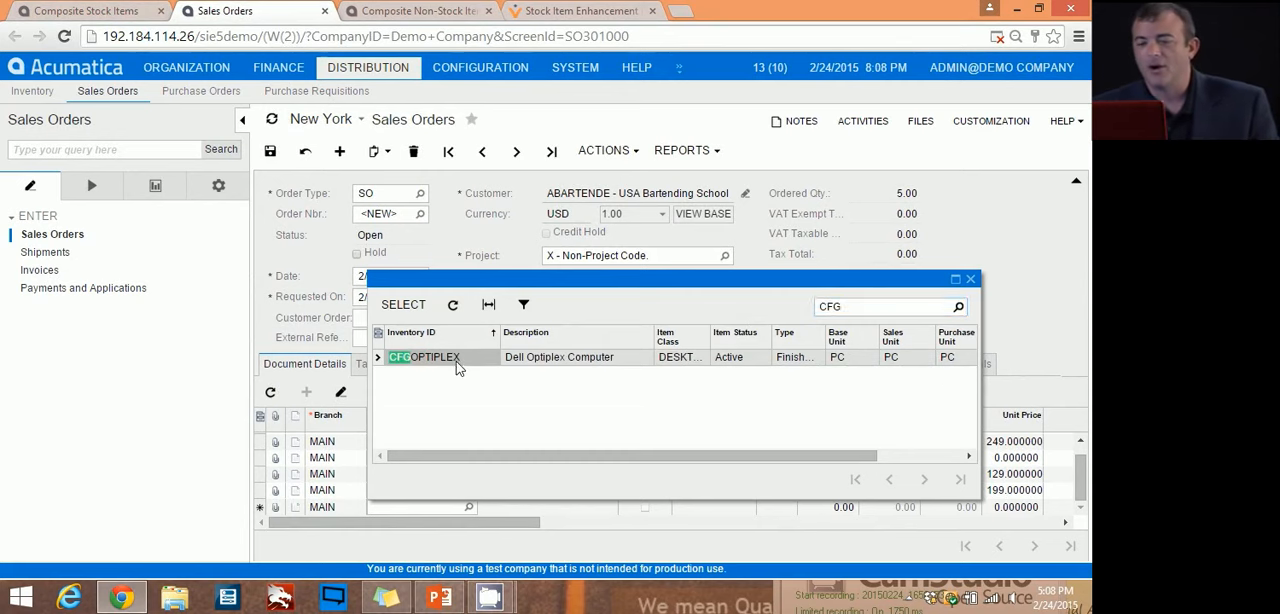
pyautogui.doubleClick(457, 362)
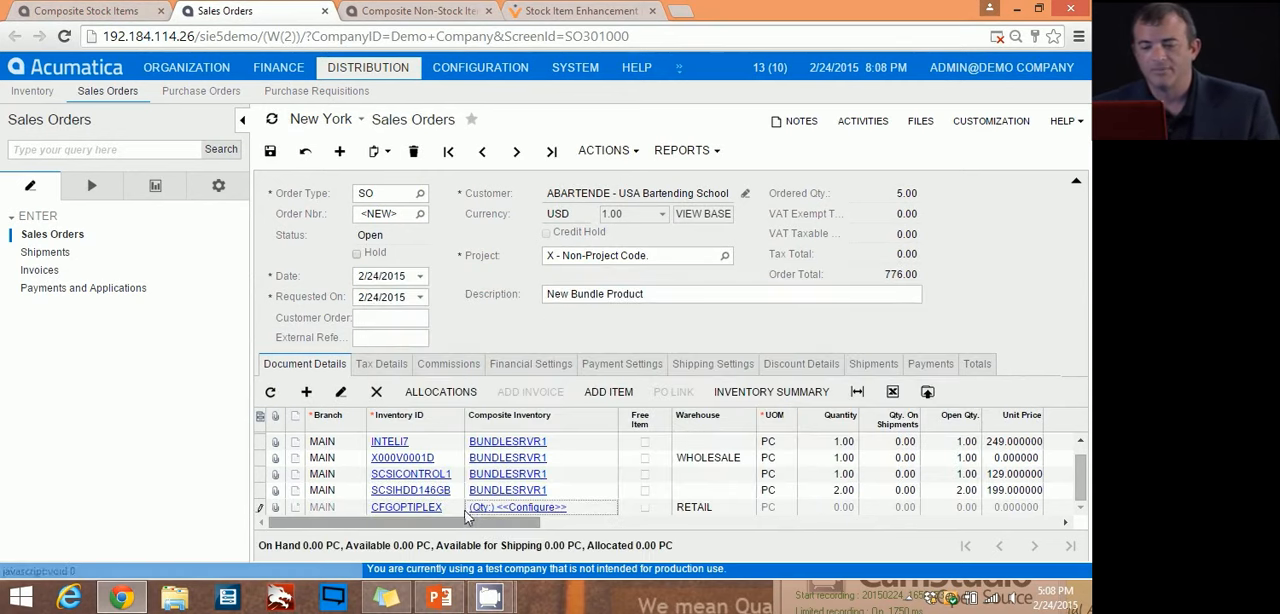
# Step: View the configurable product settings of CFGOPTIPLEX from its order line and close the item record
pyautogui.click(508, 507)
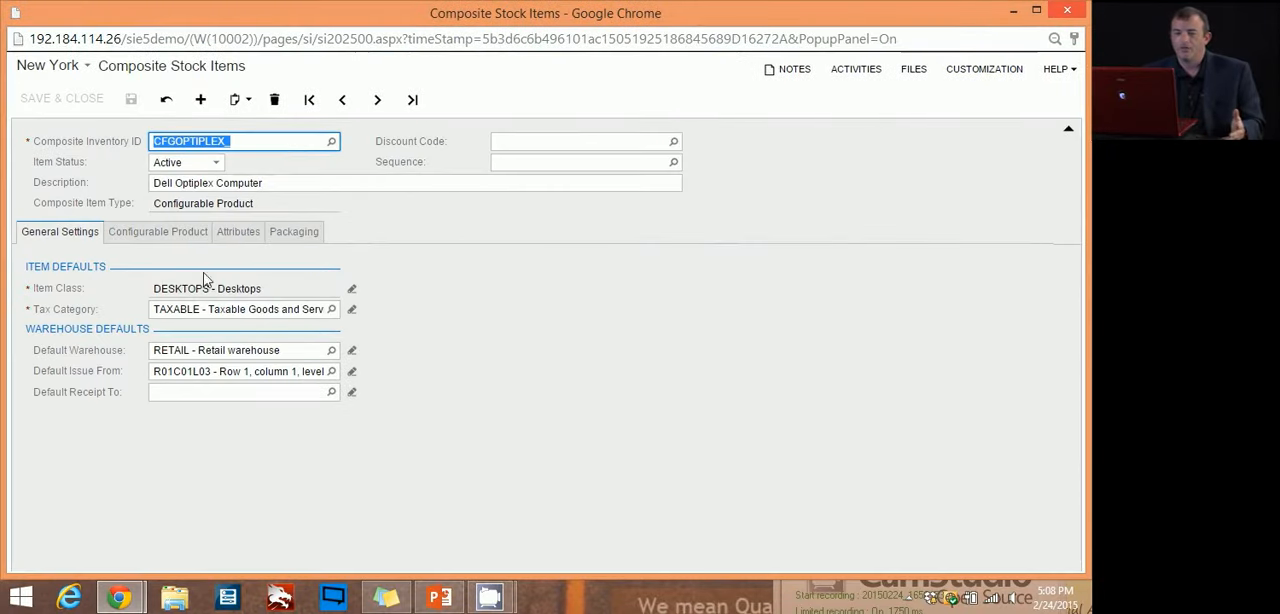
pyautogui.click(143, 238)
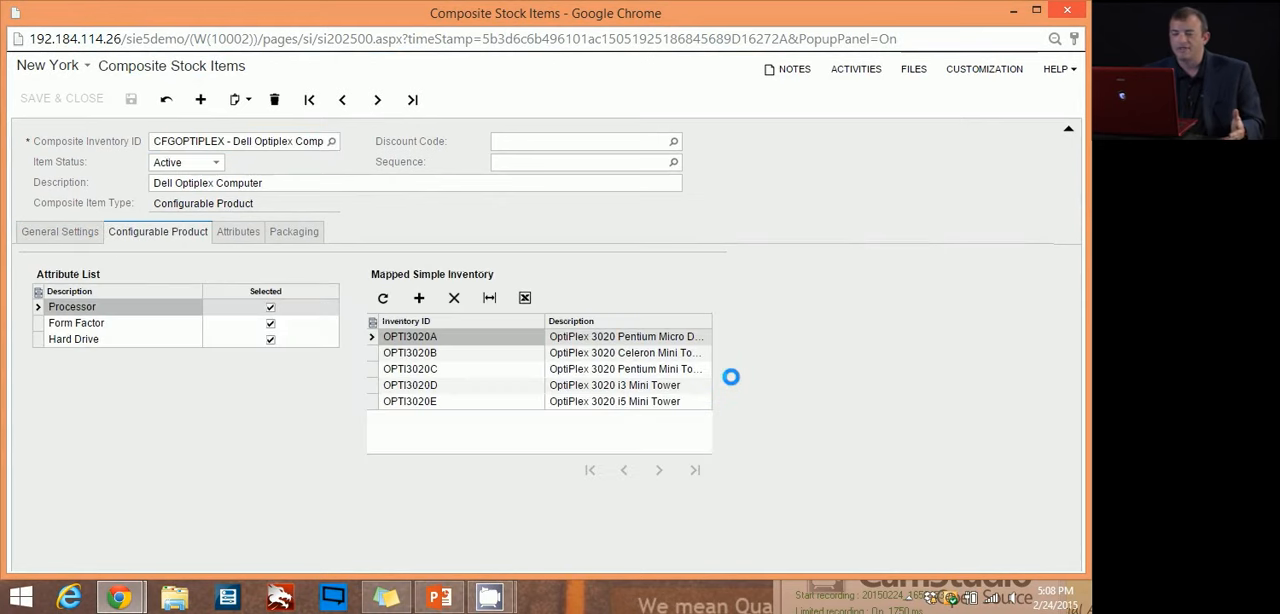
pyautogui.click(1080, 18)
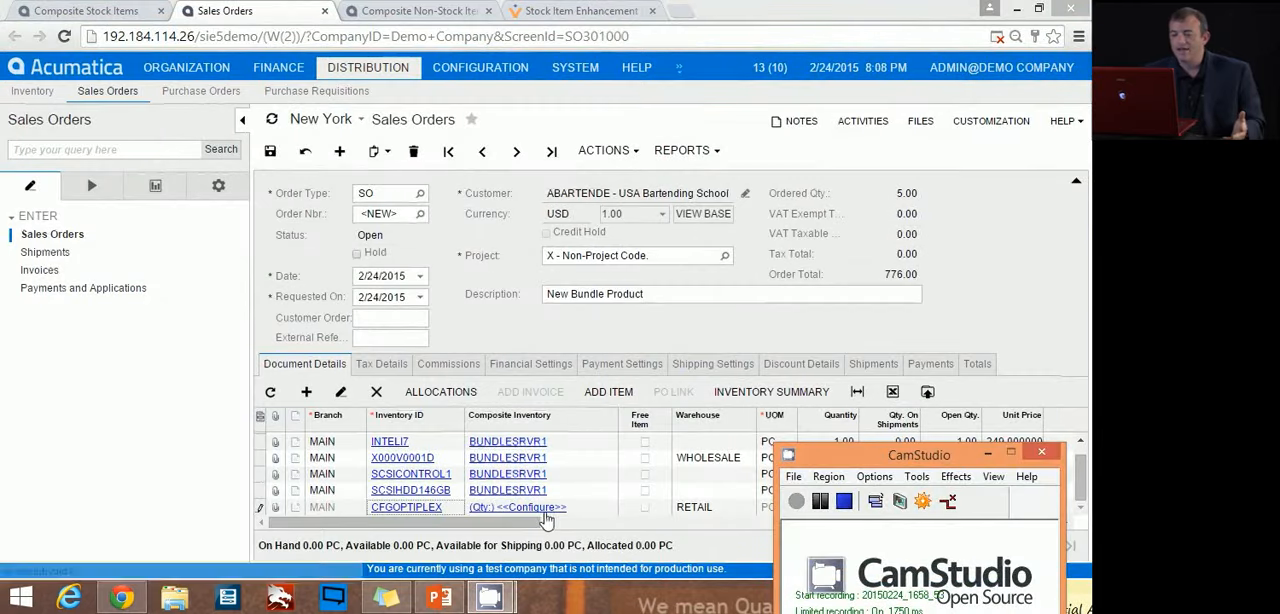
# Step: Open the configuration of the CFGOPTIPLEX order line, widen the item descriptions and filter by Form Factor Mini Tower
pyautogui.click(543, 511)
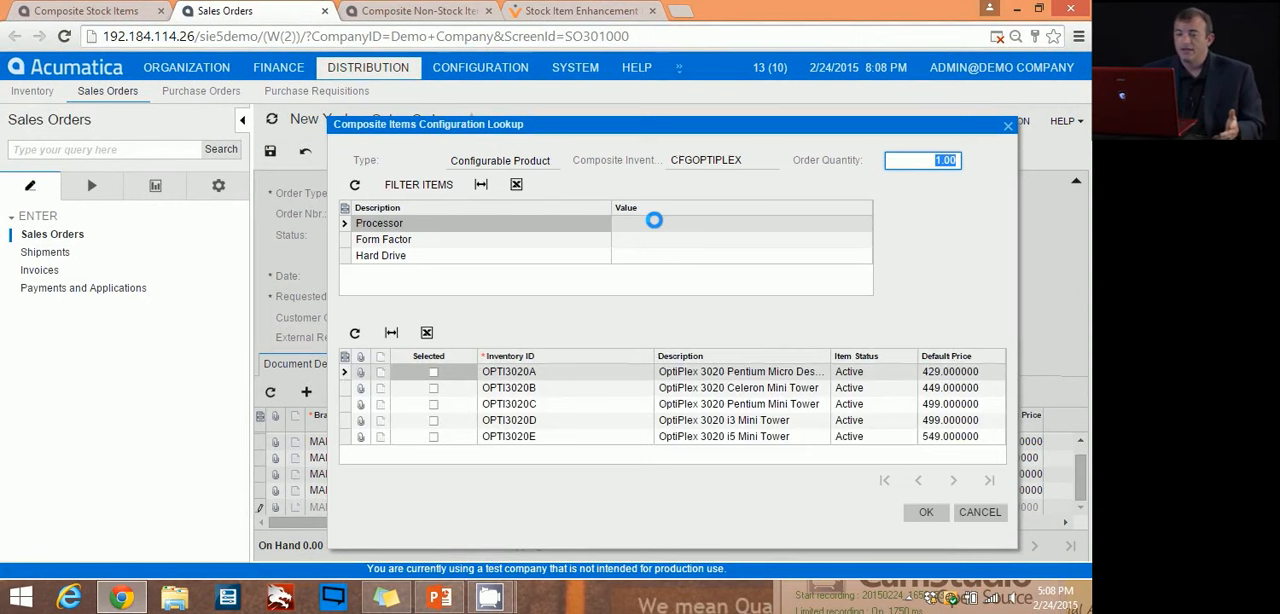
pyautogui.click(750, 224)
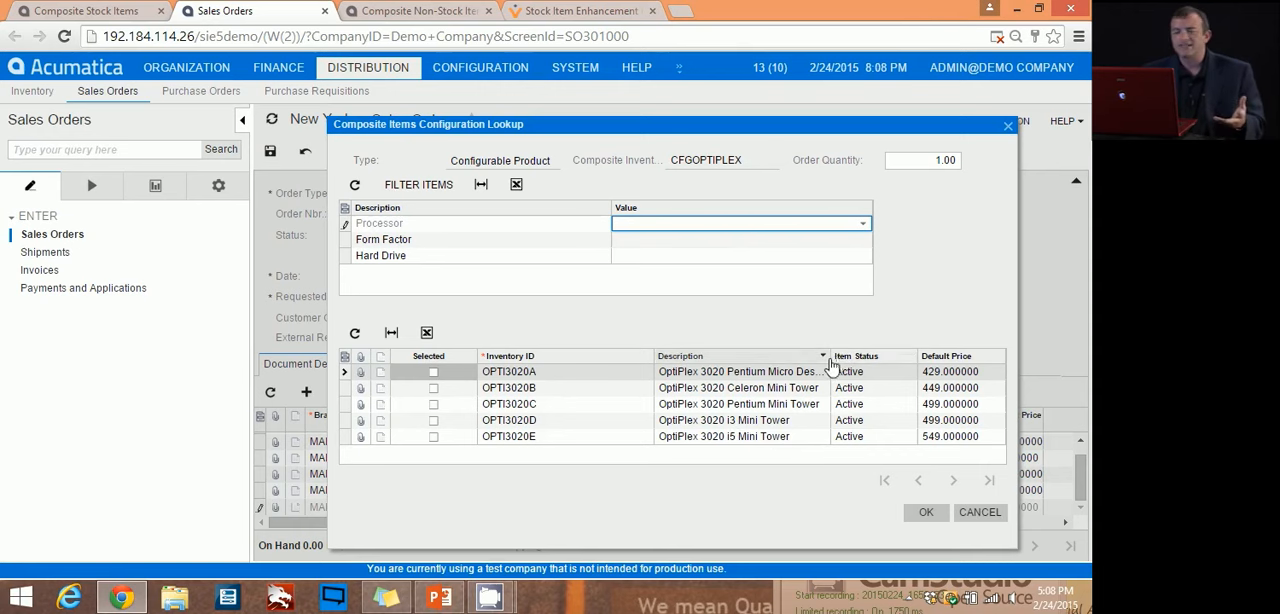
pyautogui.moveTo(830, 366); pyautogui.dragTo(866, 364)
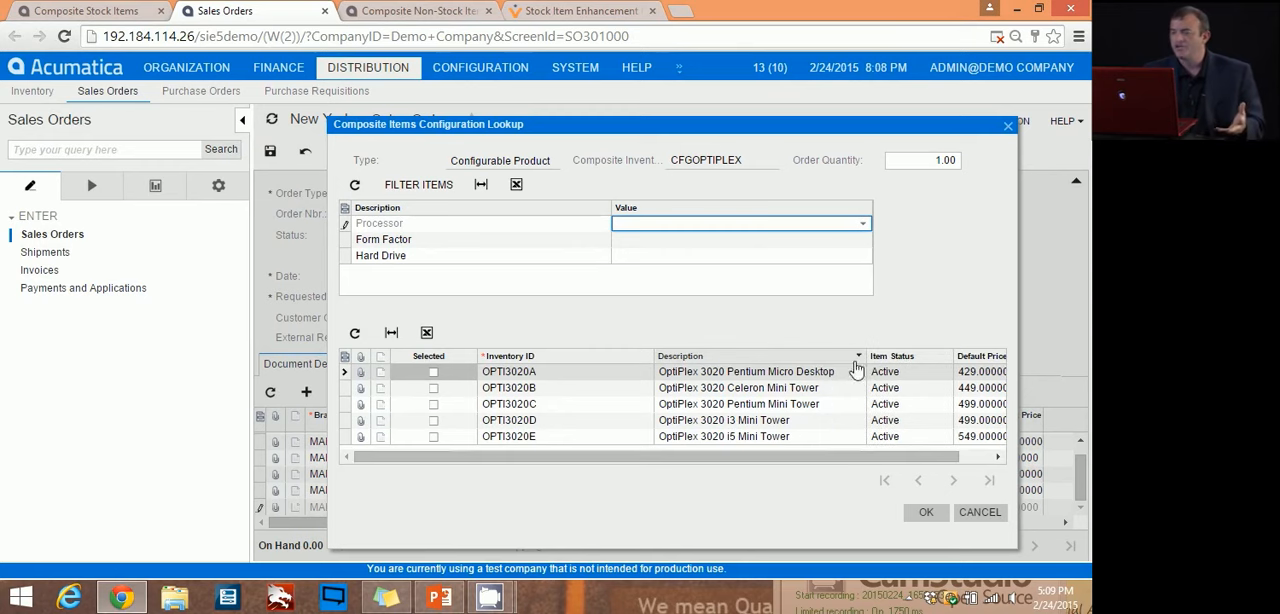
pyautogui.click(605, 241)
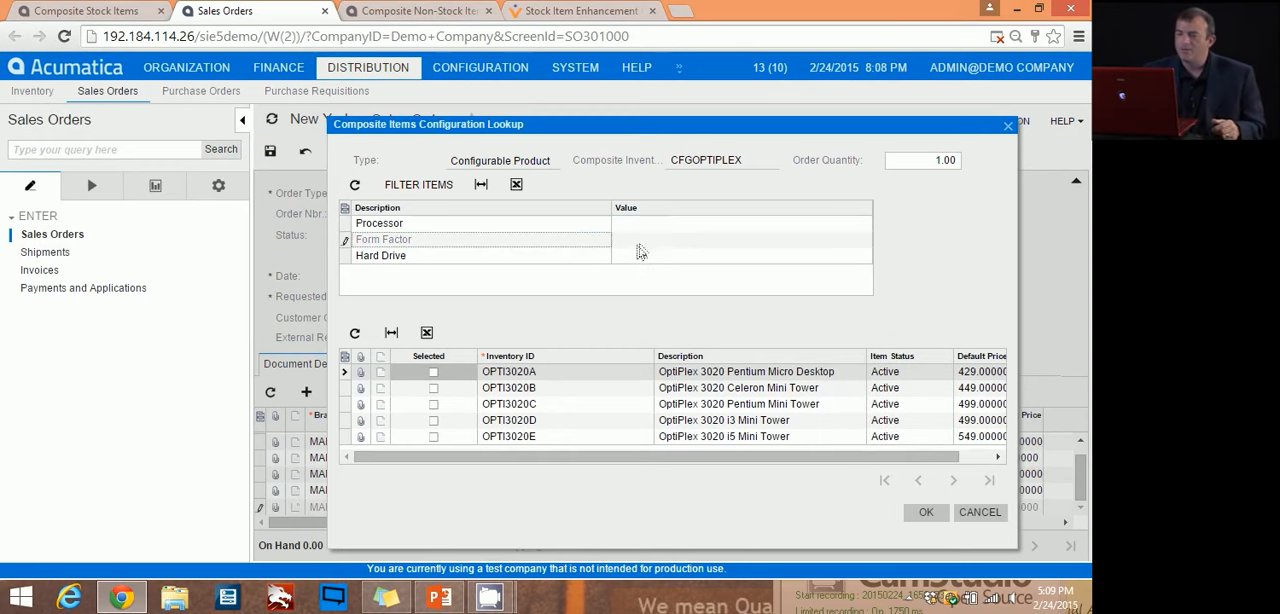
pyautogui.click(730, 242)
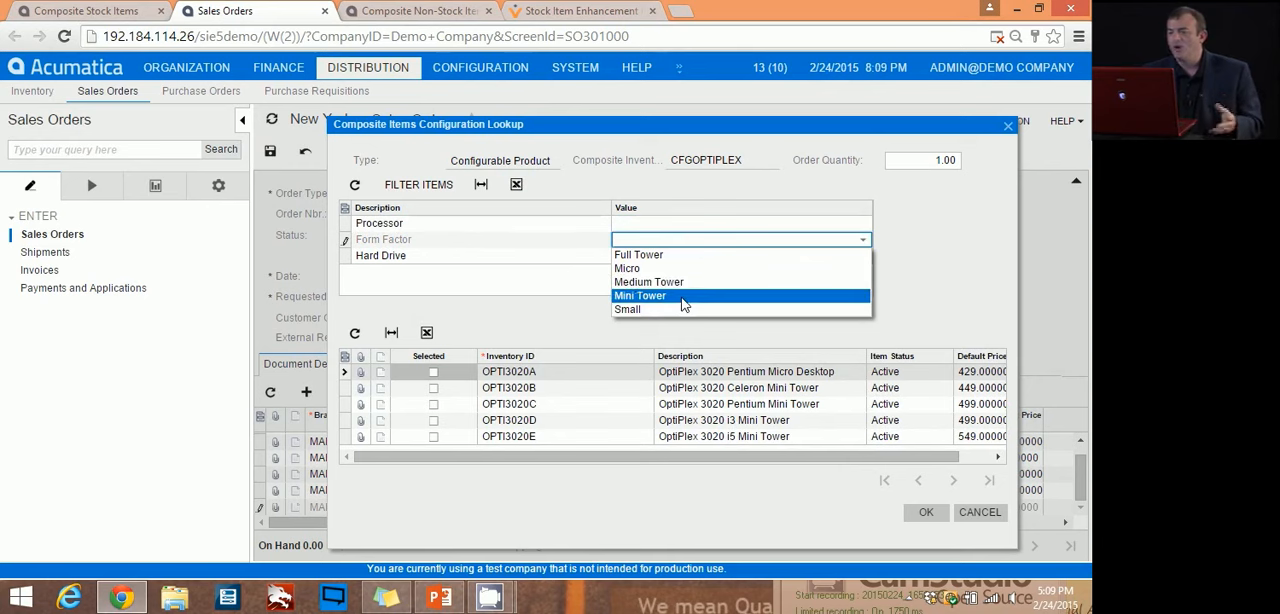
pyautogui.click(684, 297)
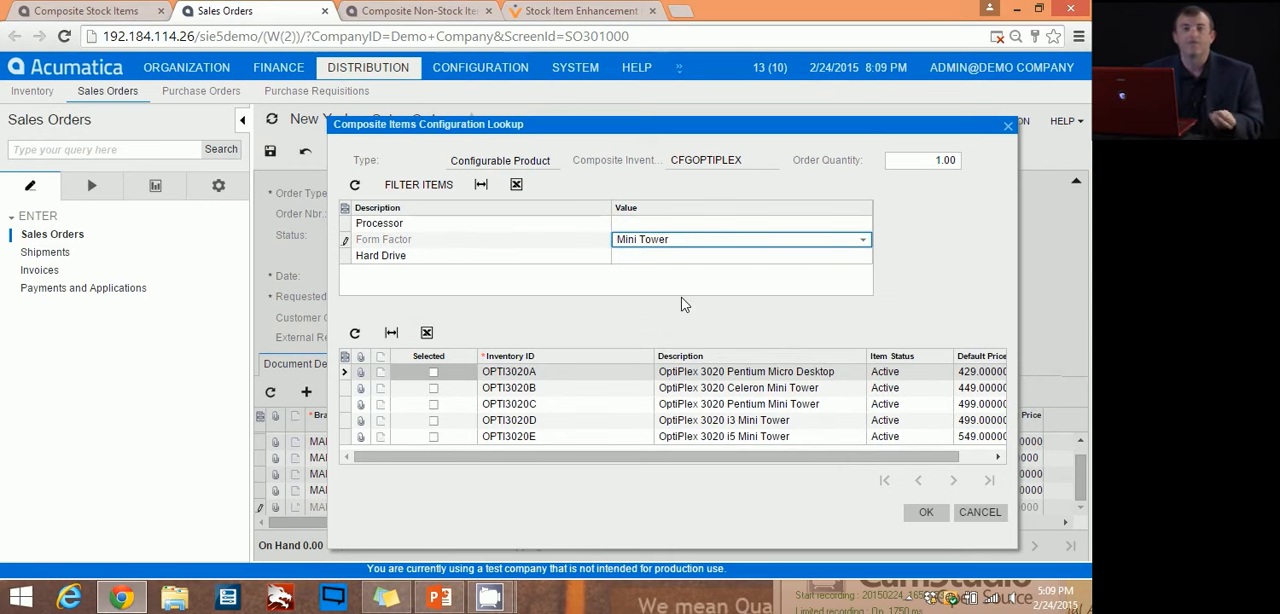
pyautogui.click(686, 257)
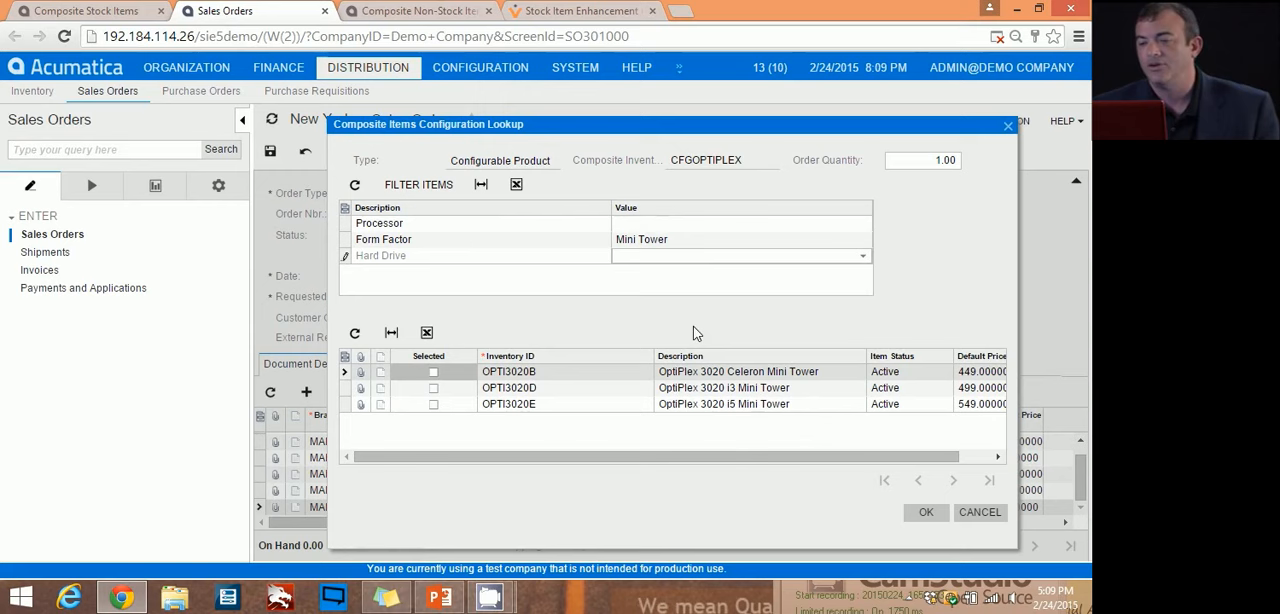
# Step: Set the Processor attribute to Intel i5 to narrow the matching Optiplex items further
pyautogui.click(691, 227)
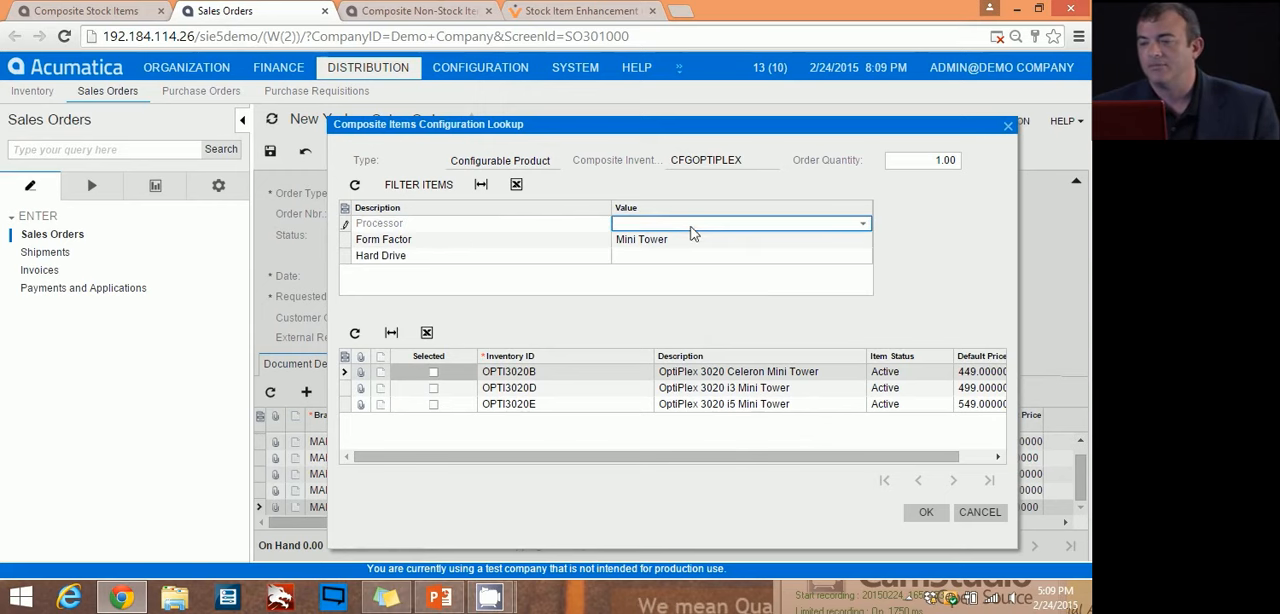
pyautogui.click(830, 224)
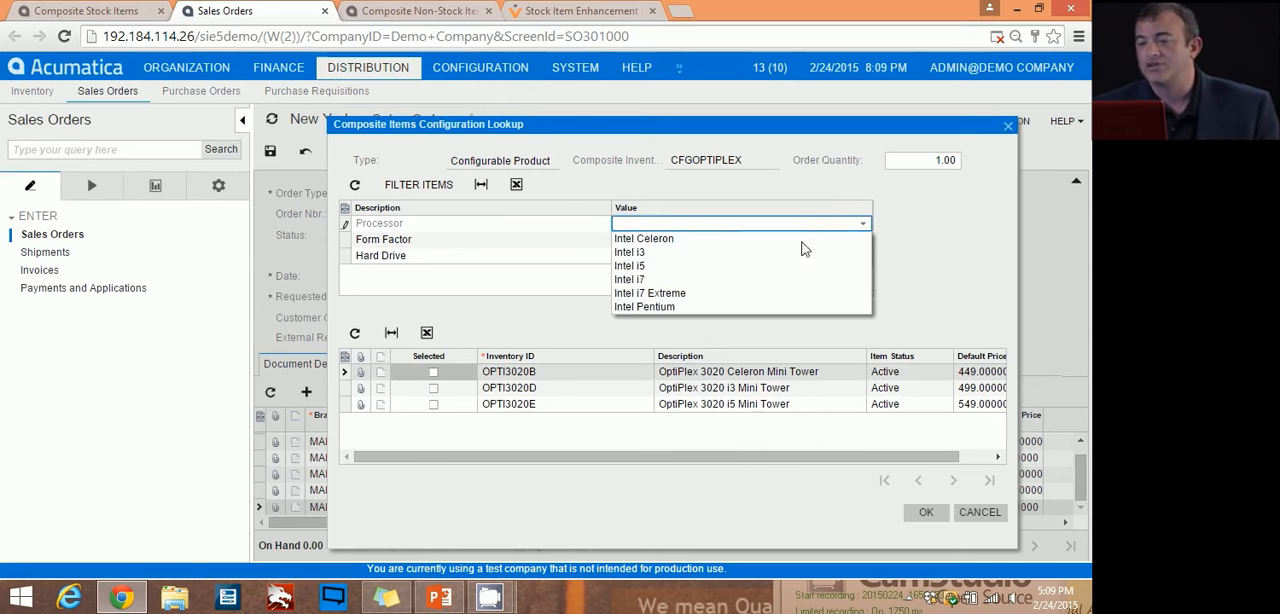
pyautogui.click(643, 267)
pyautogui.click(678, 257)
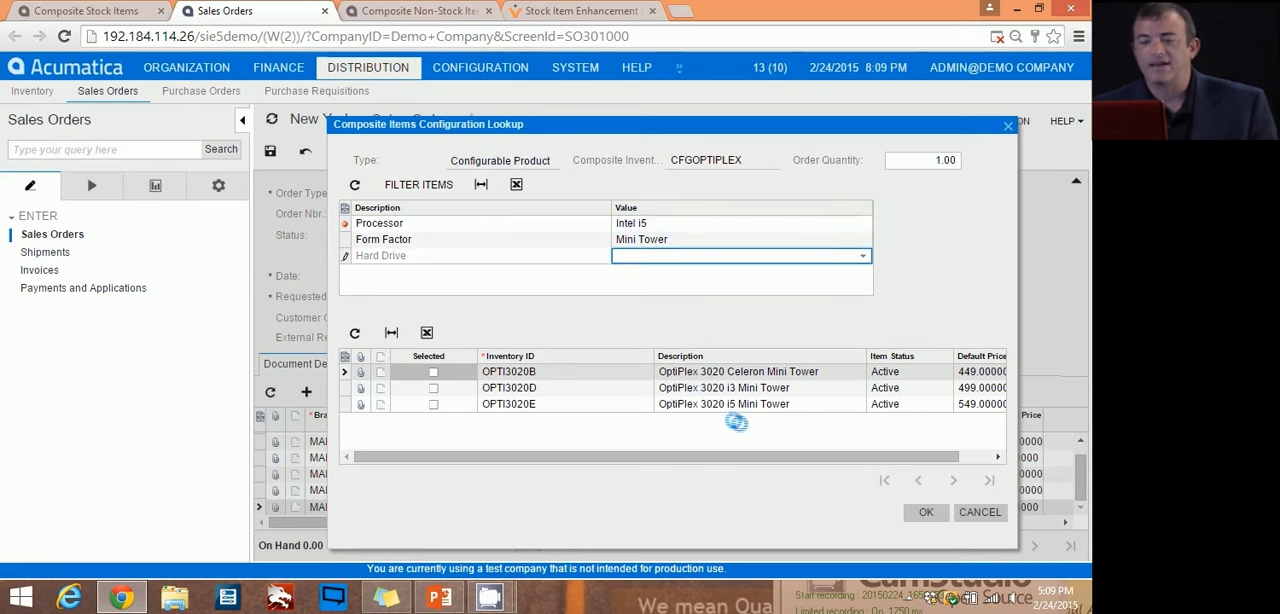
# Step: Select OPTI3020E, the OptiPlex 3020 i5 Mini Tower, for the CFGOPTIPLEX order line and confirm the configuration
pyautogui.click(433, 372)
pyautogui.click(926, 513)
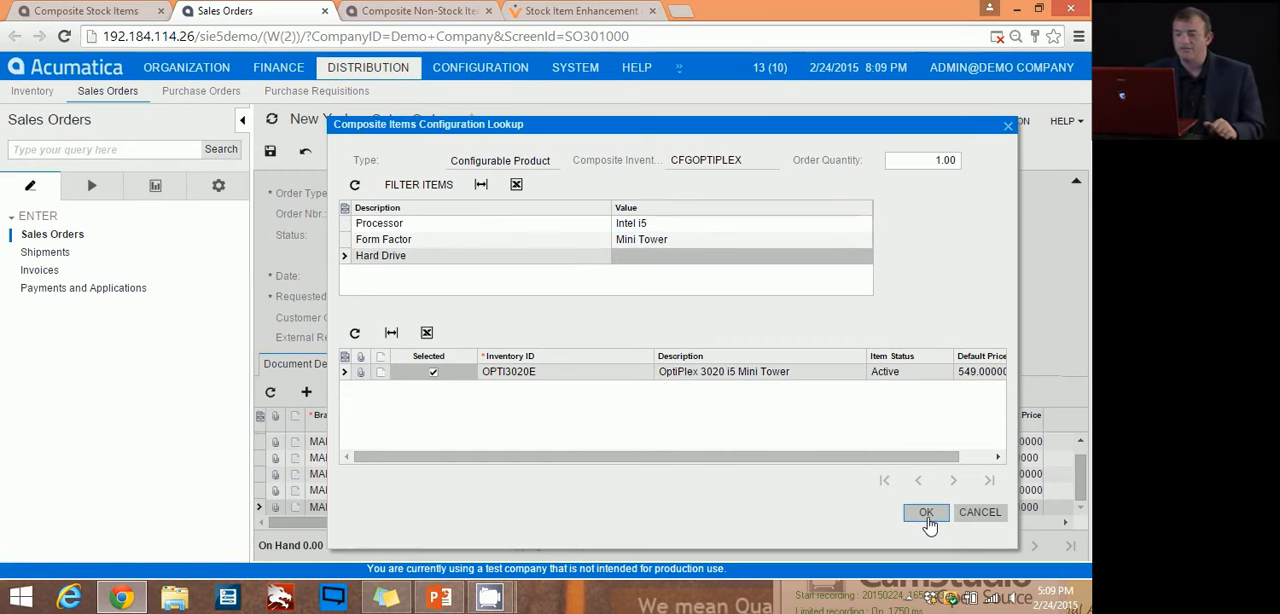
pyautogui.click(926, 513)
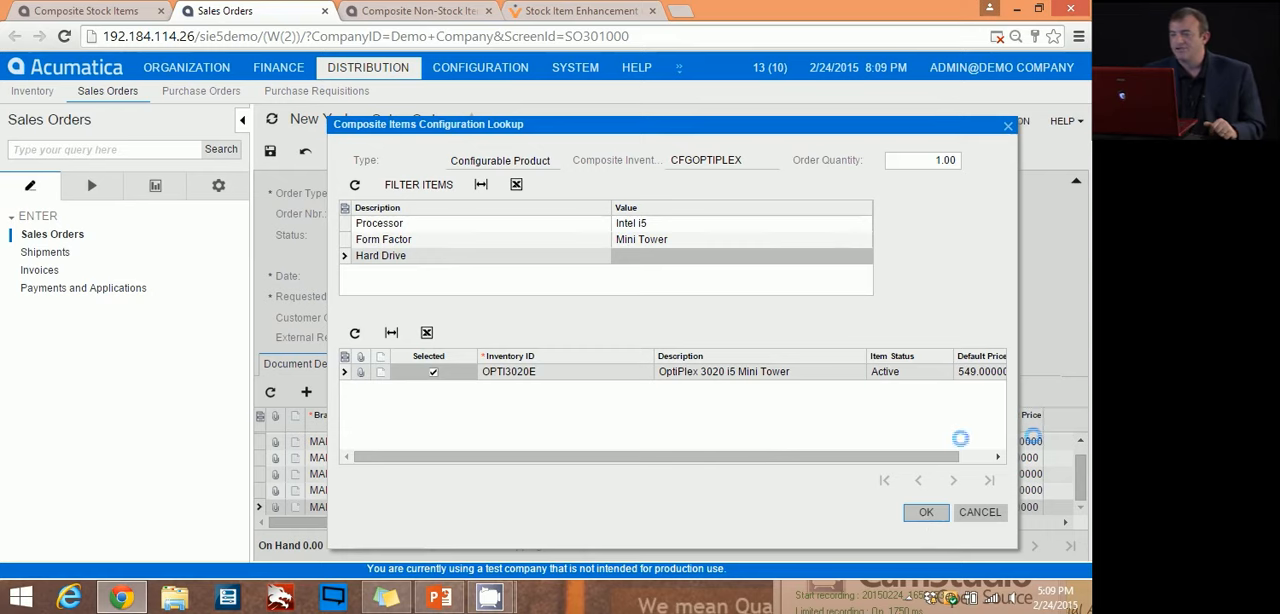
pyautogui.click(650, 142)
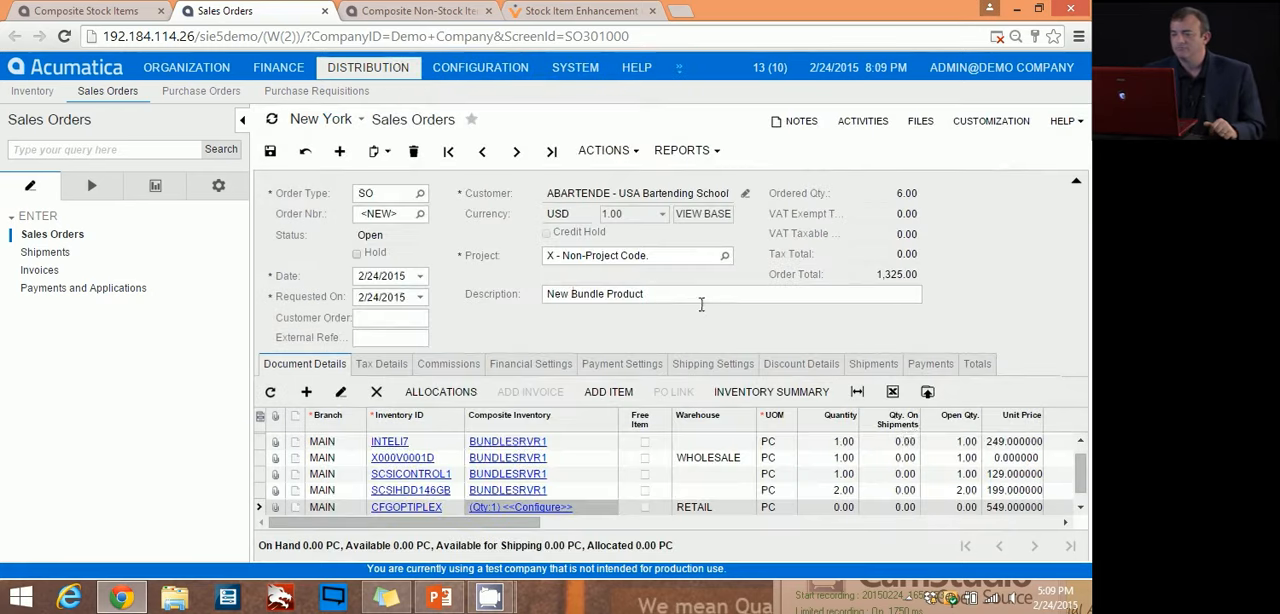
pyautogui.scroll(-1, 880, 458)
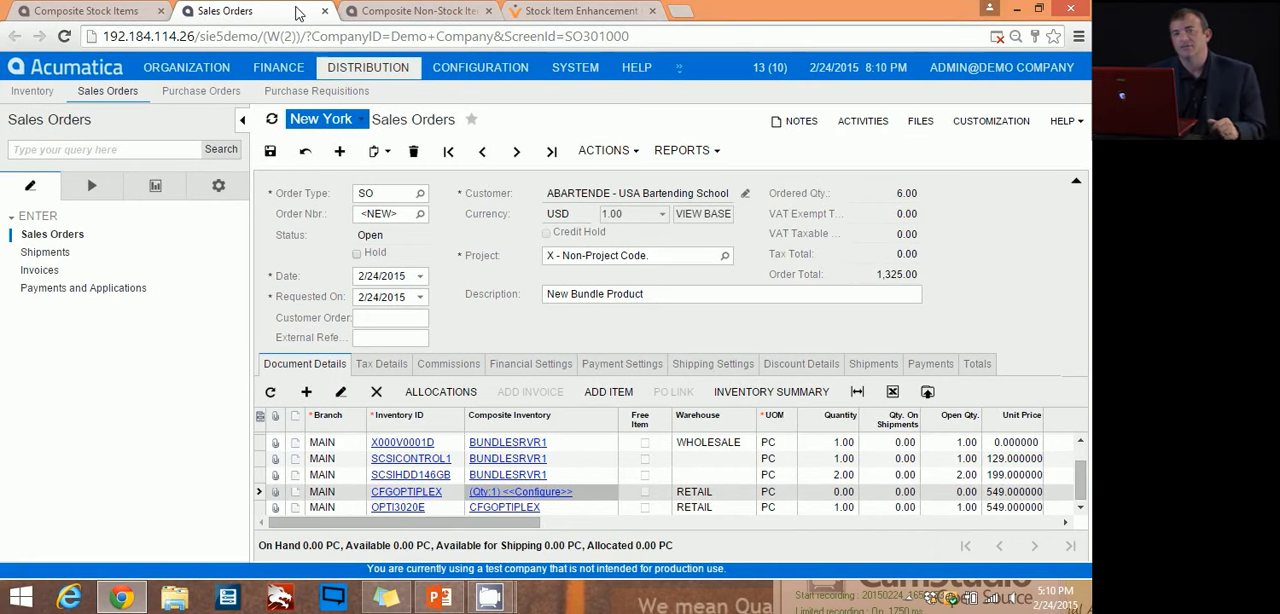
# Step: Go to the Composite Non-Stock Items screen in Inventory and view the downloadable product settings of a blank record
pyautogui.click(140, 11)
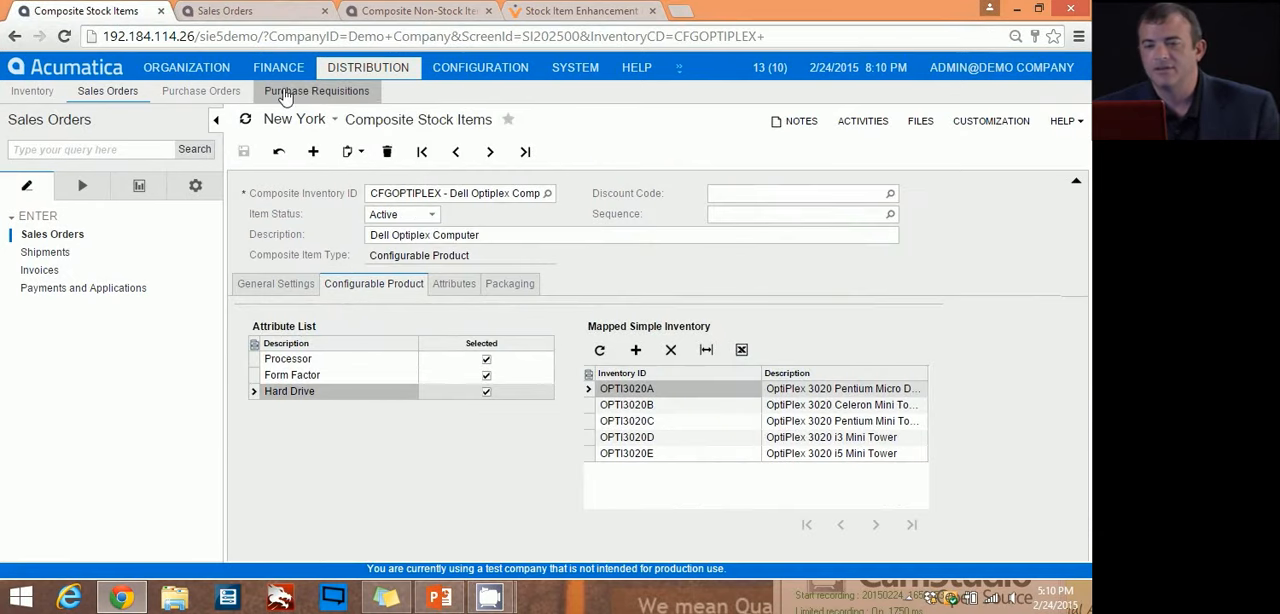
pyautogui.click(32, 91)
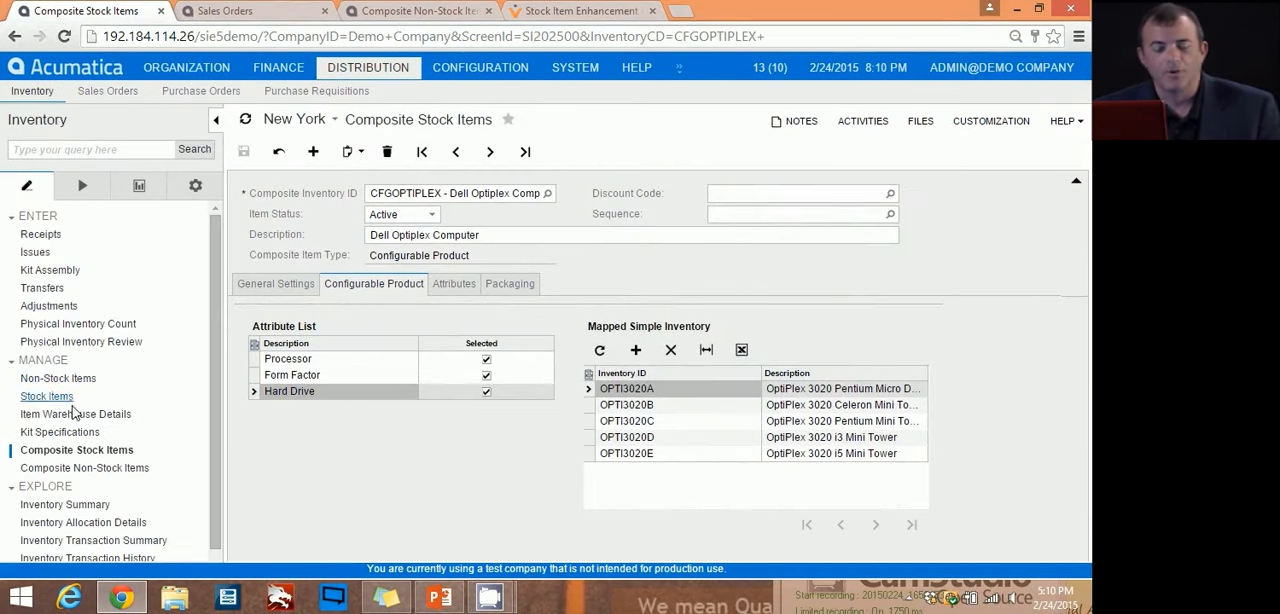
pyautogui.click(70, 472)
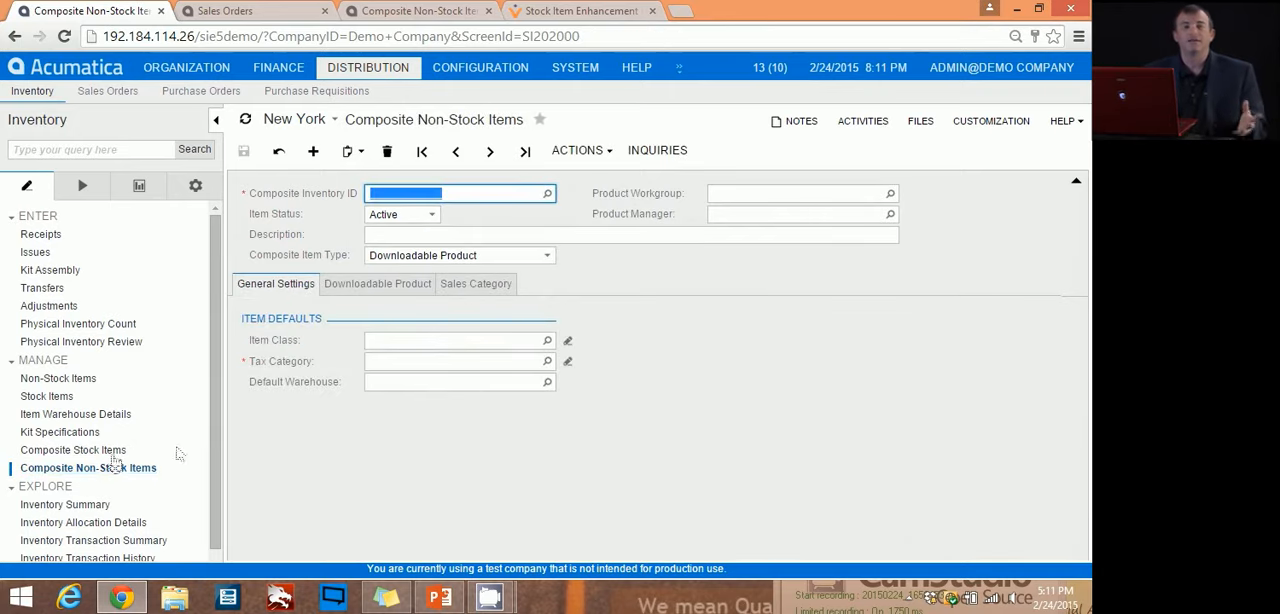
pyautogui.click(358, 288)
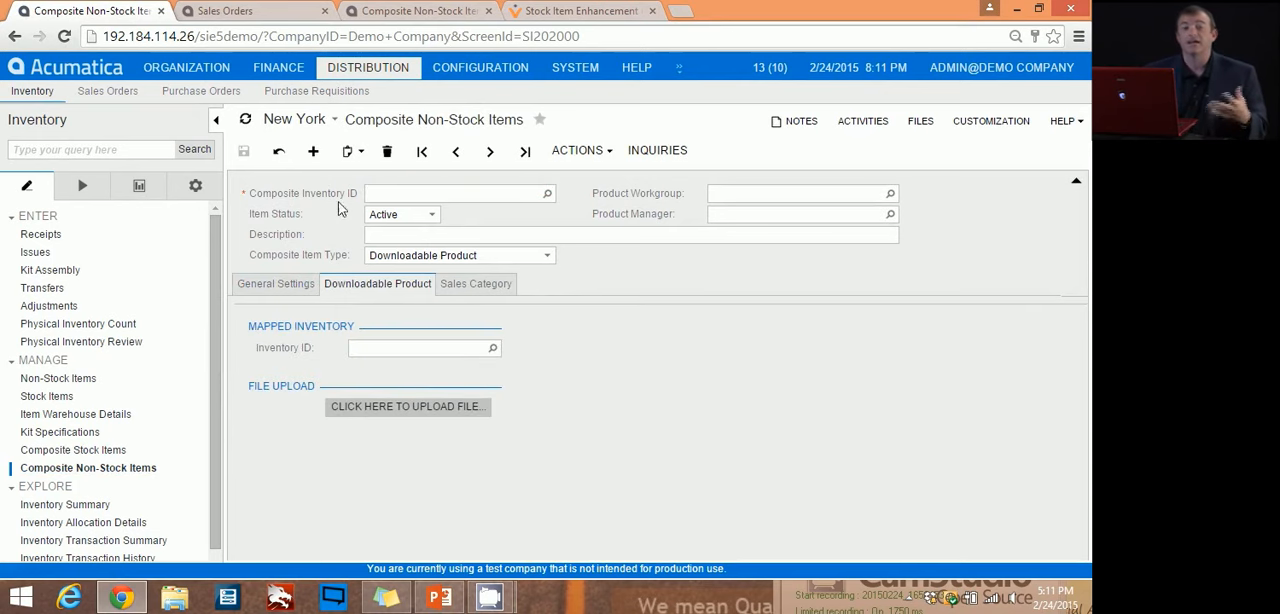
# Step: Load the composite non-stock item NONSTOCKDOWN and open its downloadable product settings
pyautogui.click(547, 193)
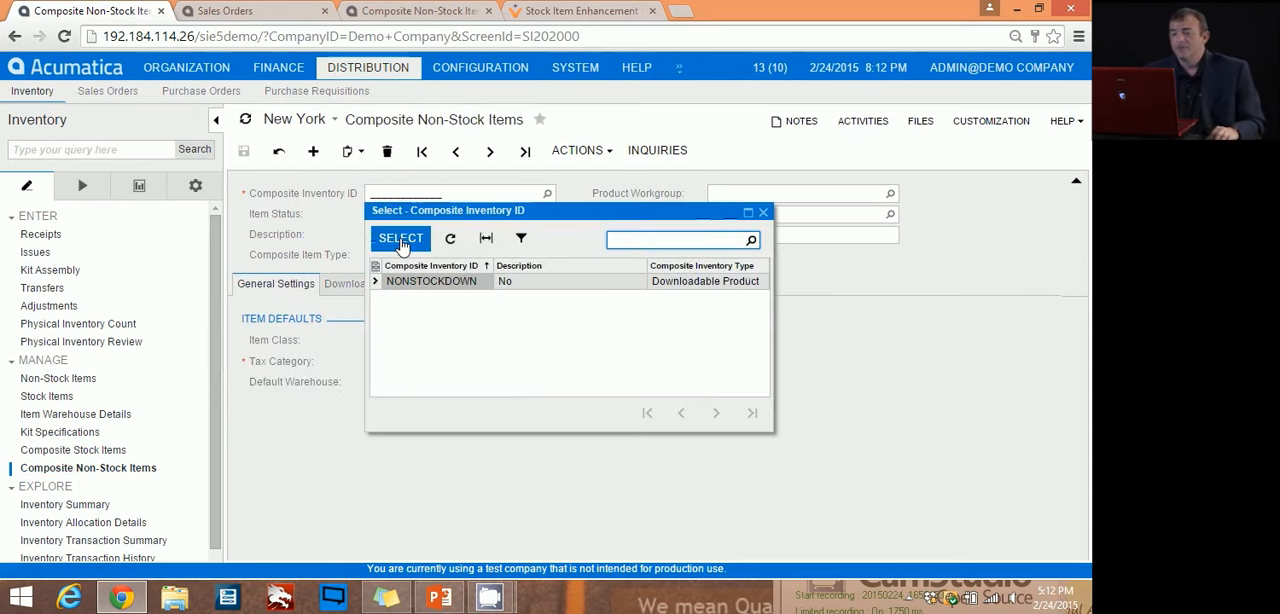
pyautogui.doubleClick(420, 286)
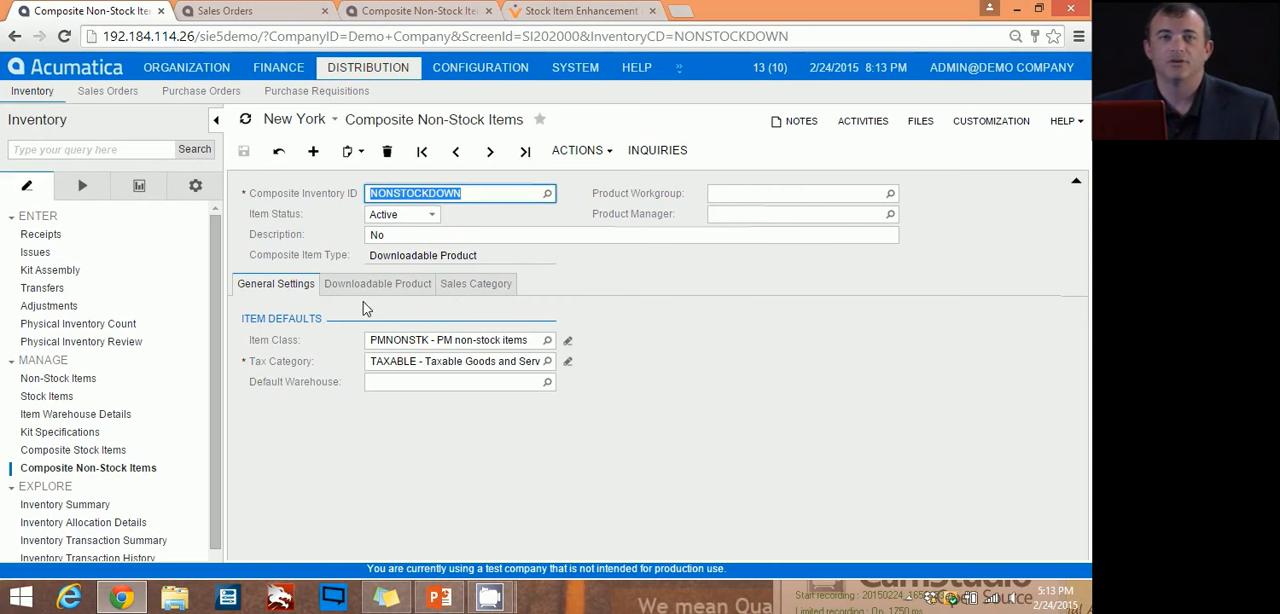
pyautogui.click(363, 294)
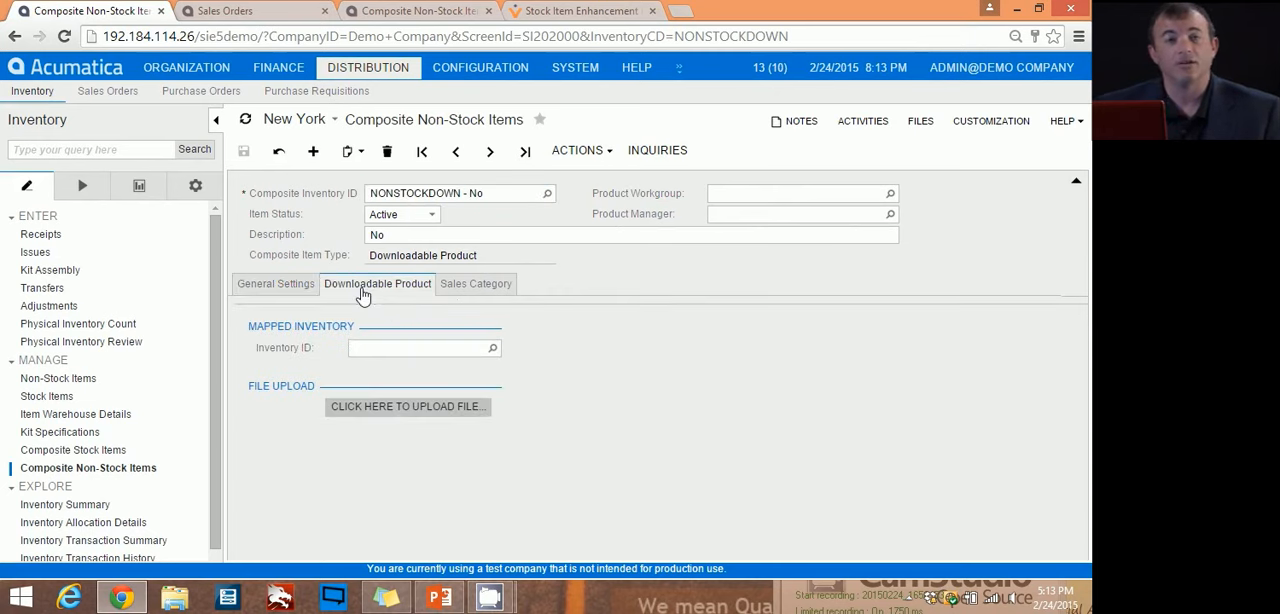
# Step: Upload the Fruit file from the My Software Images folder as the downloadable file of NONSTOCKDOWN
pyautogui.click(417, 410)
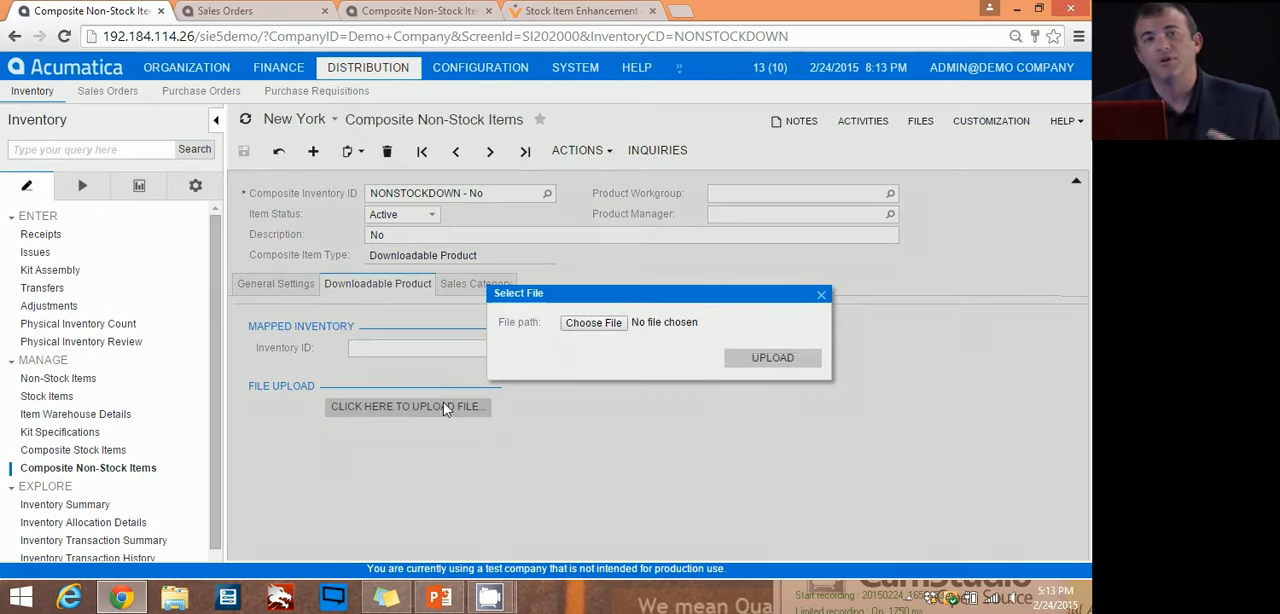
pyautogui.click(594, 323)
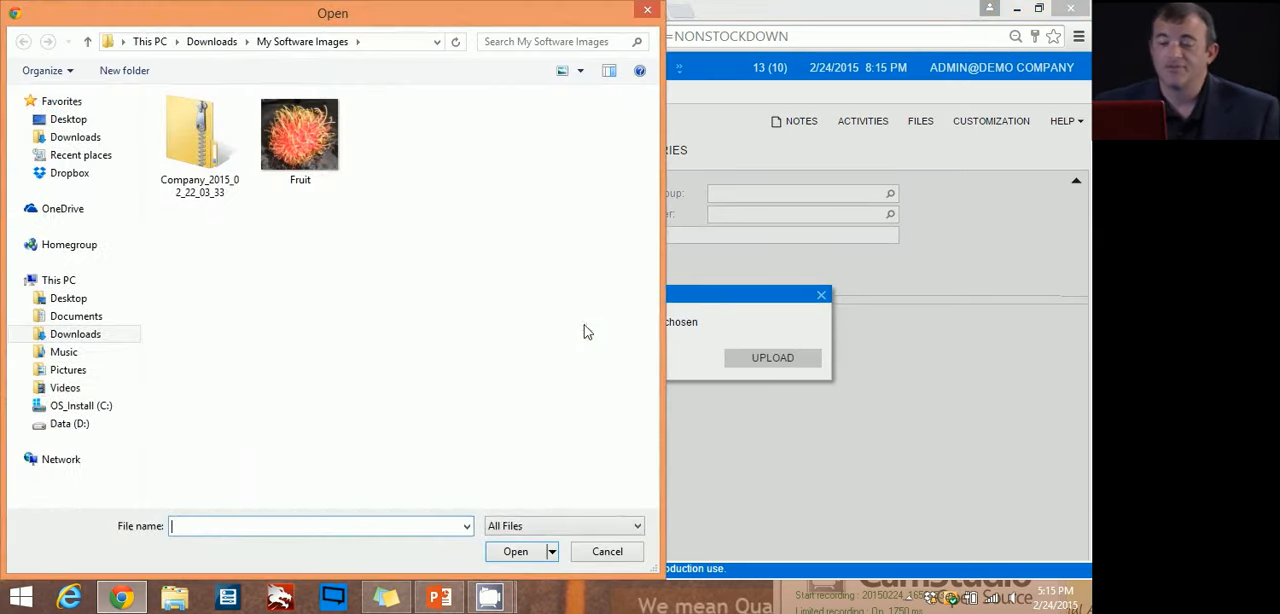
pyautogui.click(305, 148)
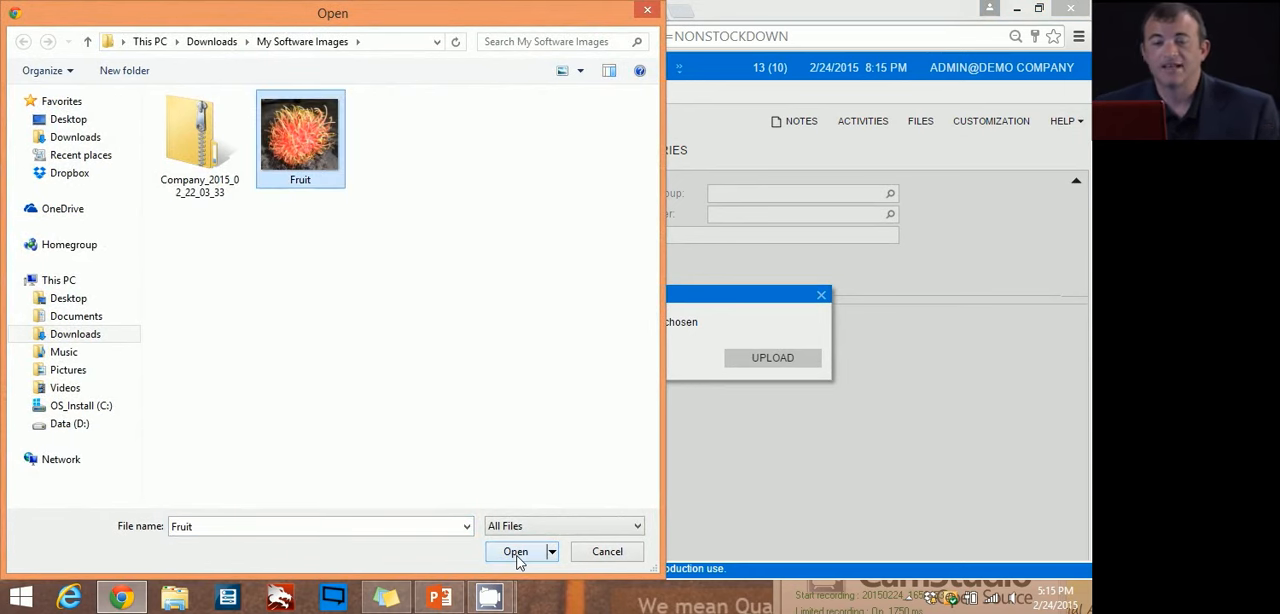
pyautogui.click(515, 552)
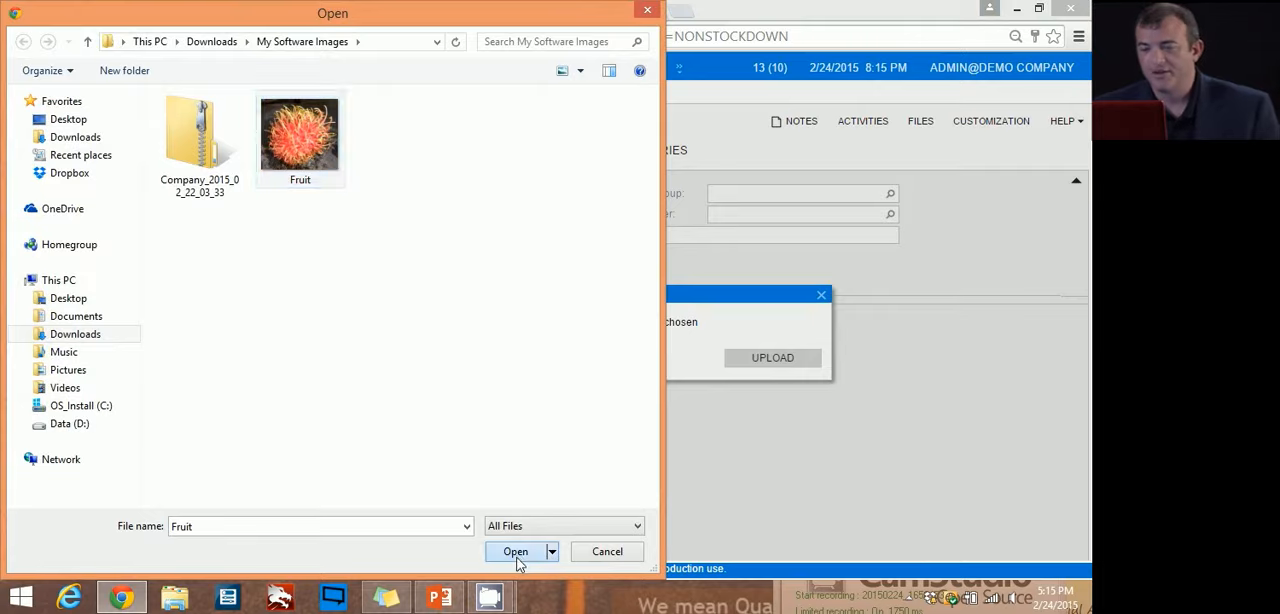
pyautogui.click(772, 358)
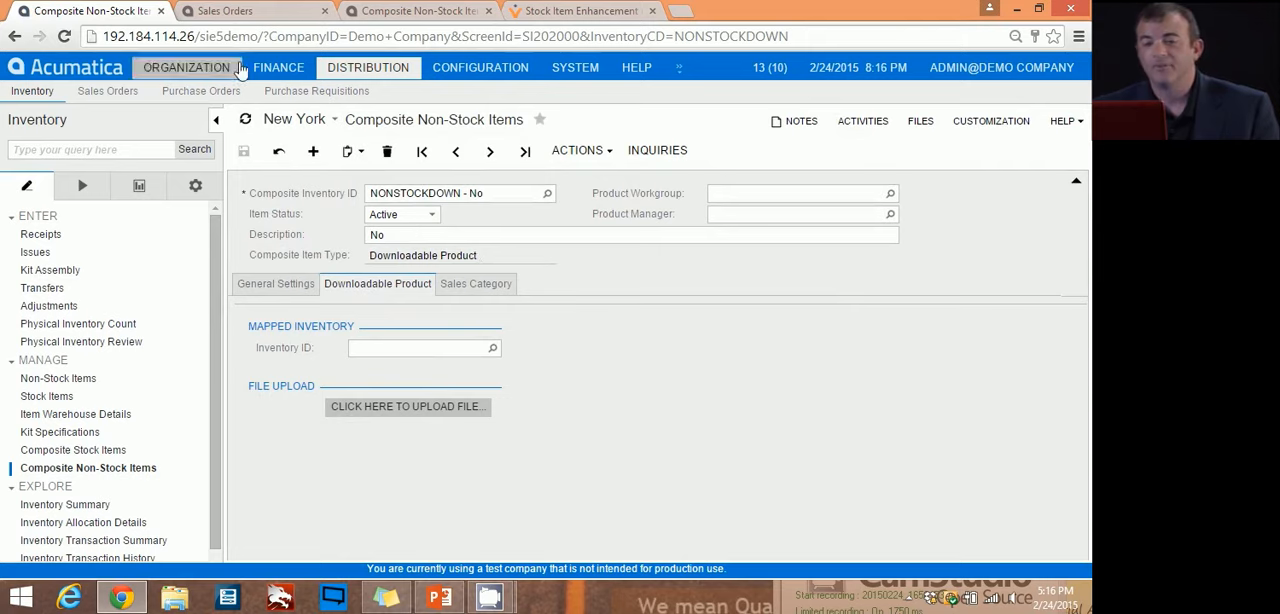
# Step: Start a new record on the Composite Stock Items screen with the composite item type Grouped Product
pyautogui.click(68, 450)
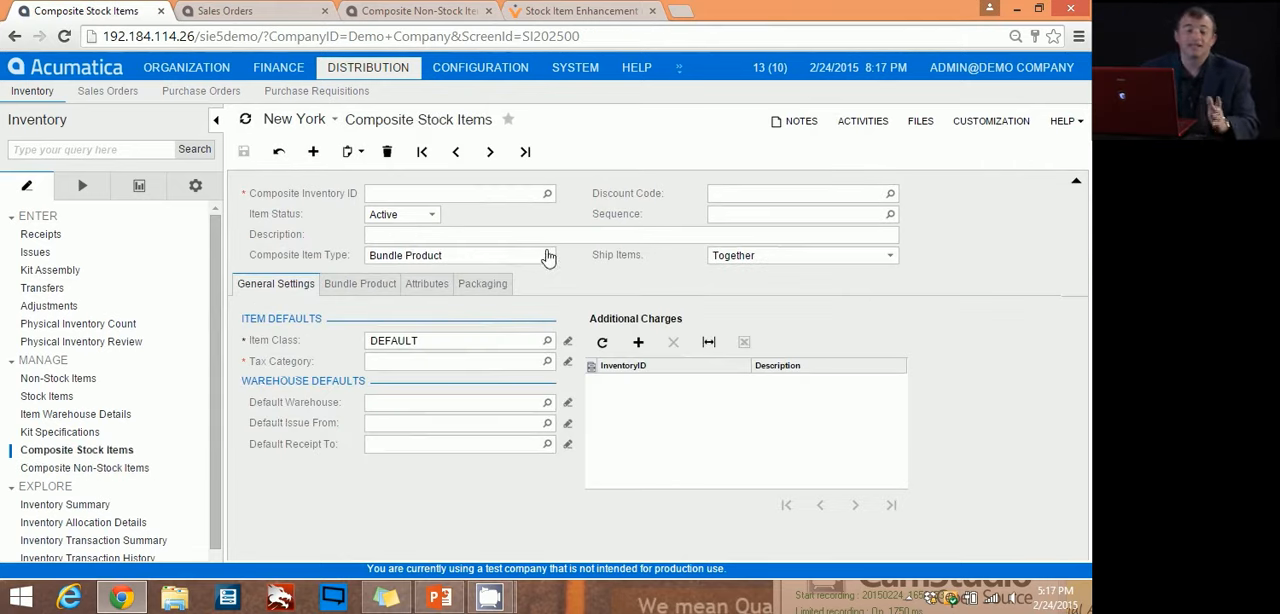
pyautogui.click(547, 257)
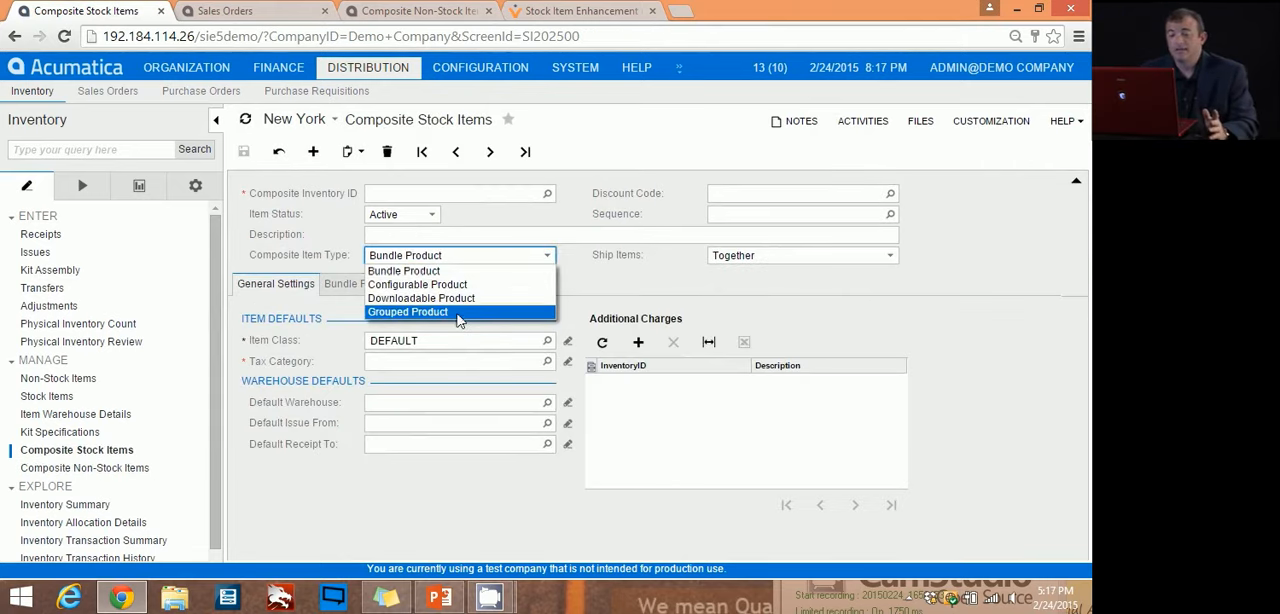
pyautogui.click(459, 314)
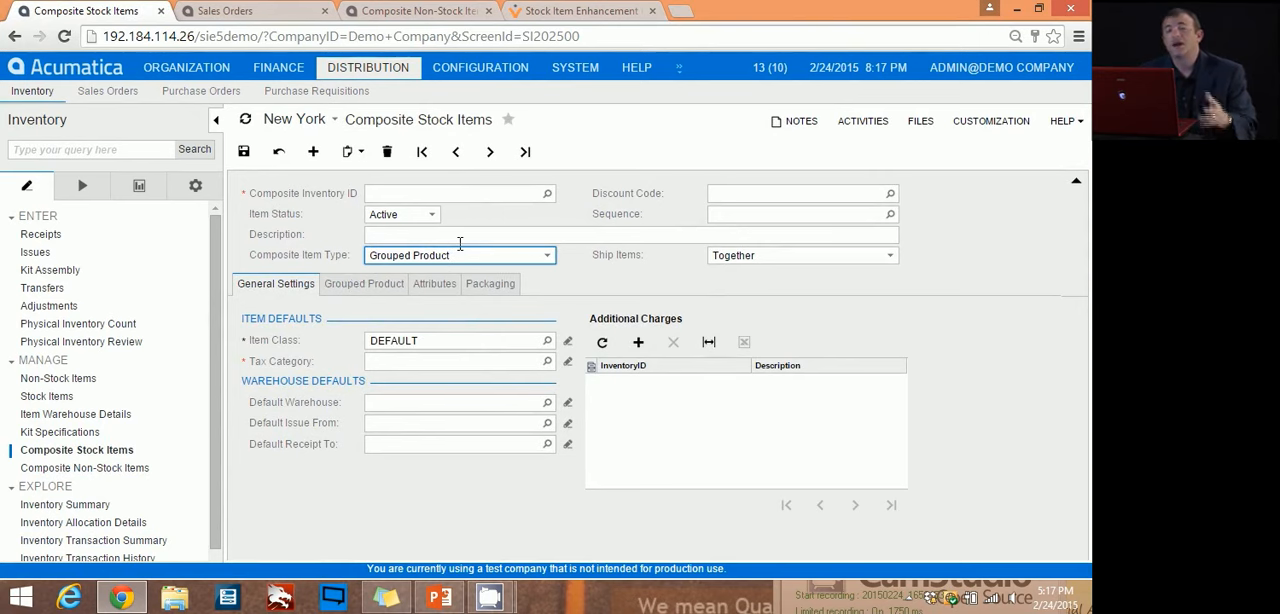
# Step: Set the composite inventory ID to MYGROUP, accept discarding unsaved changes, and enter the description "Group This Stuff"
pyautogui.click(427, 194)
pyautogui.write('M')
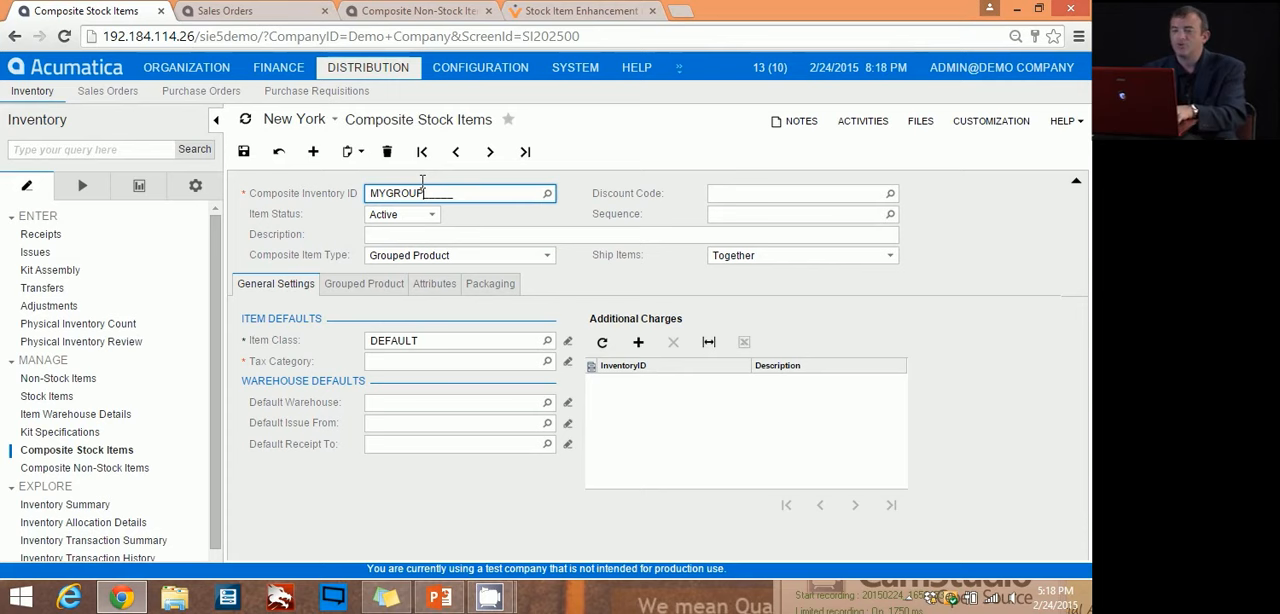
pyautogui.write('YGROUP')
pyautogui.click(440, 234)
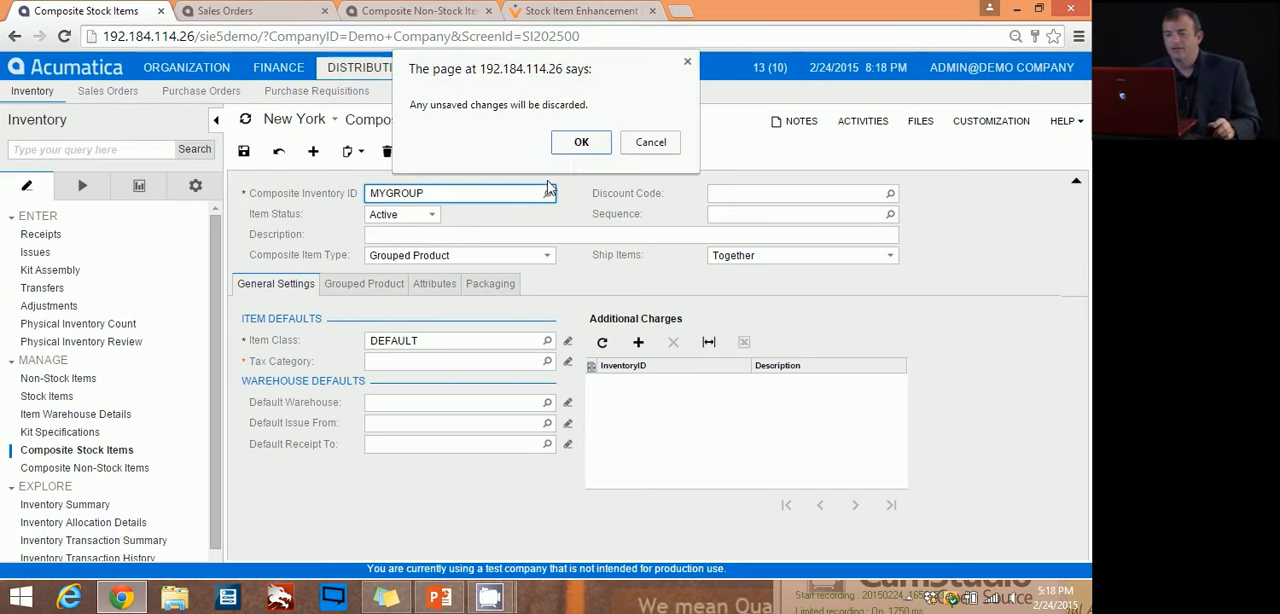
pyautogui.click(580, 142)
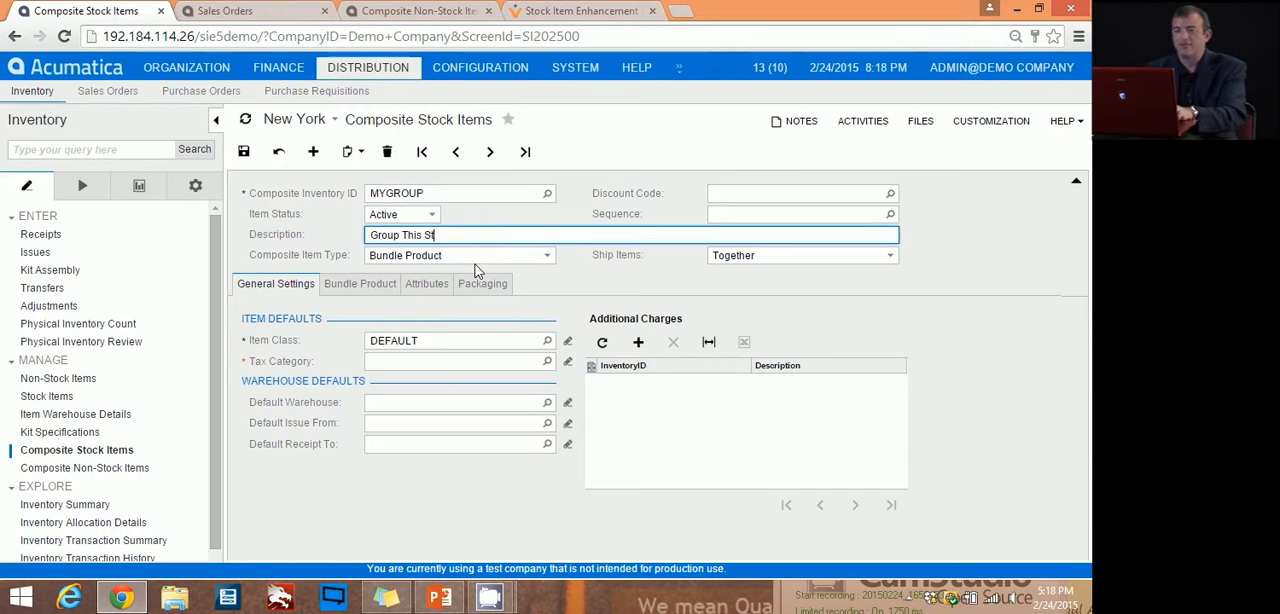
# Step: Set the composite item type of MYGROUP to Grouped Product and open its list of grouped items
pyautogui.click(428, 258)
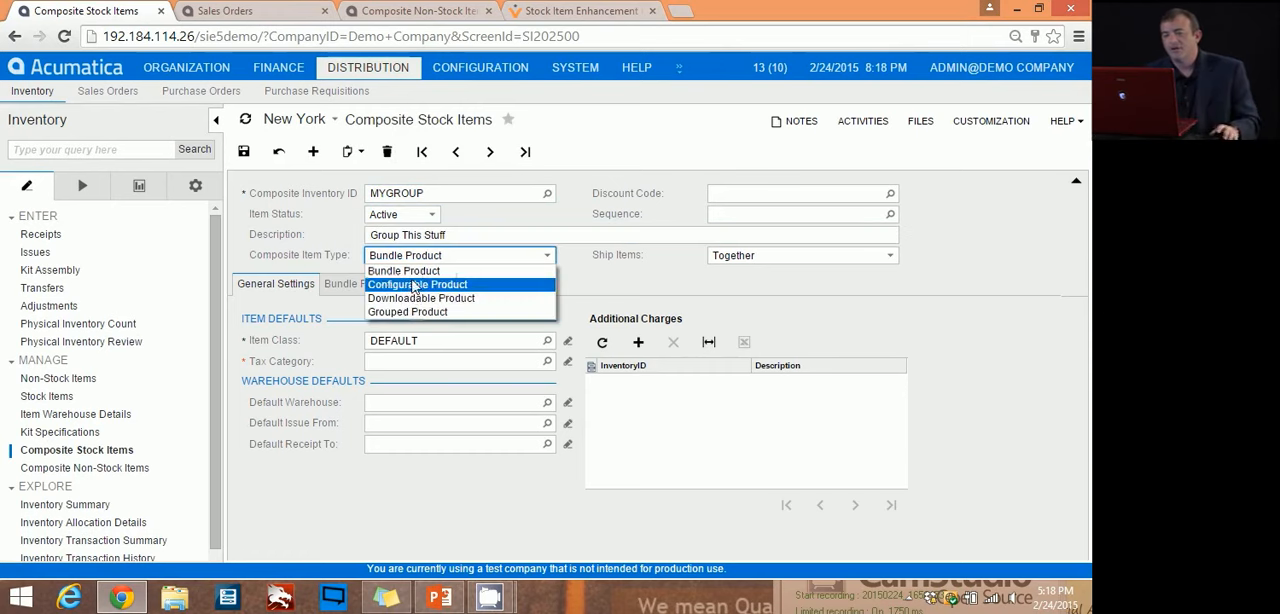
pyautogui.click(420, 311)
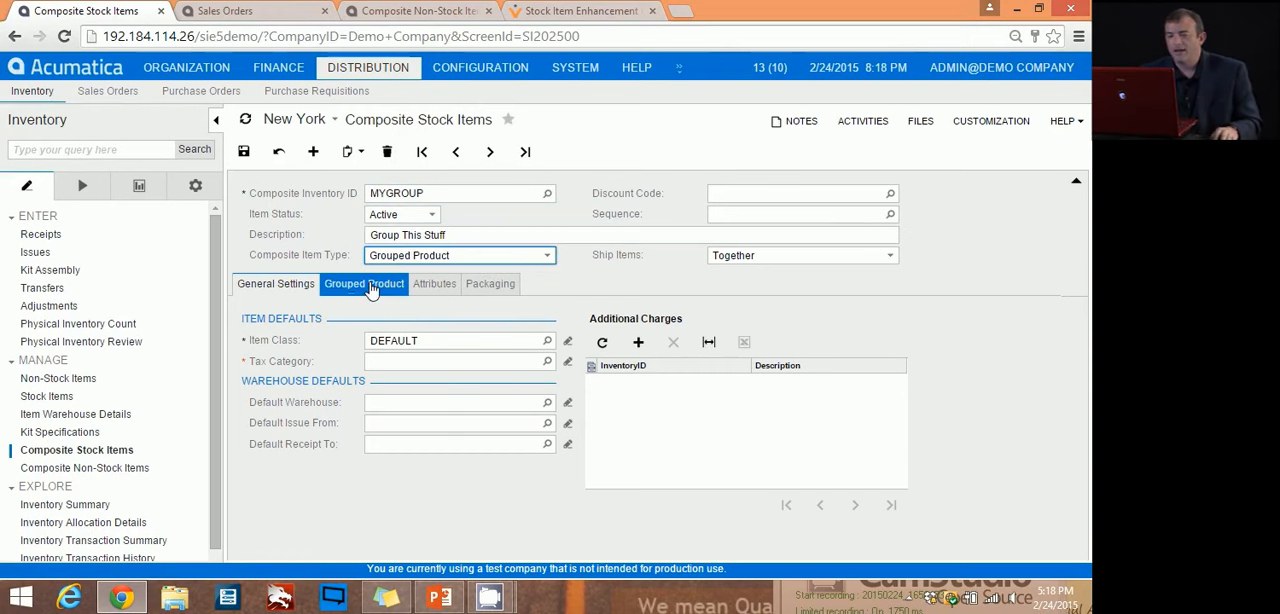
pyautogui.click(369, 289)
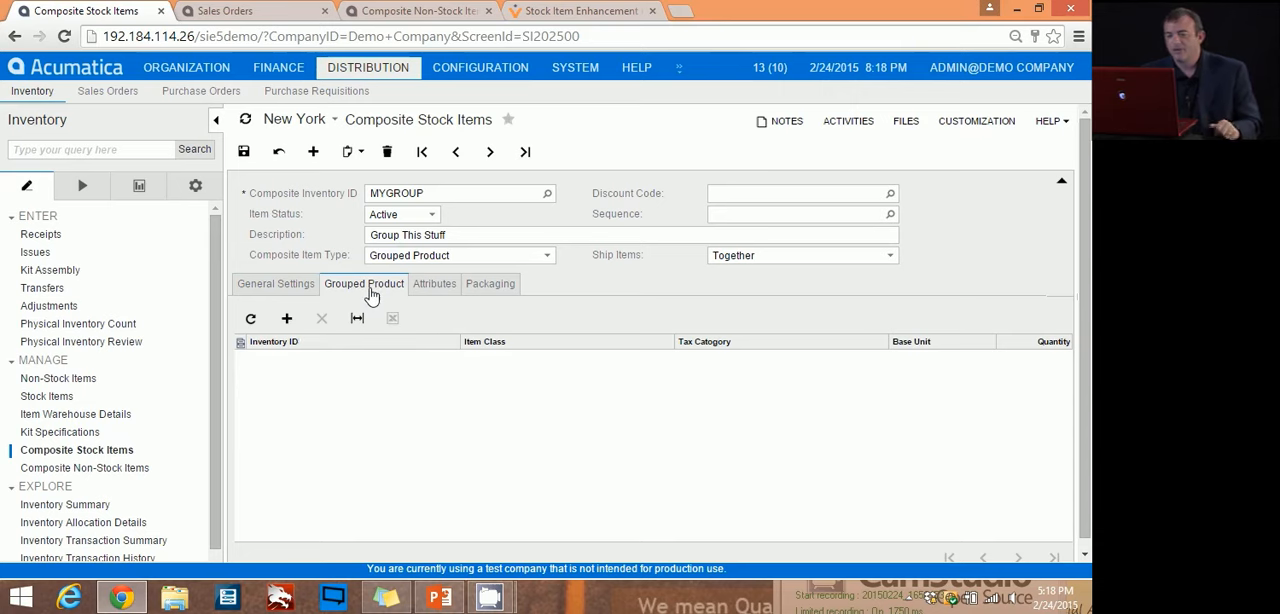
# Step: Add the inventory items 301KITSTD1 and 35INCH to the grouped product MYGROUP
pyautogui.click(287, 318)
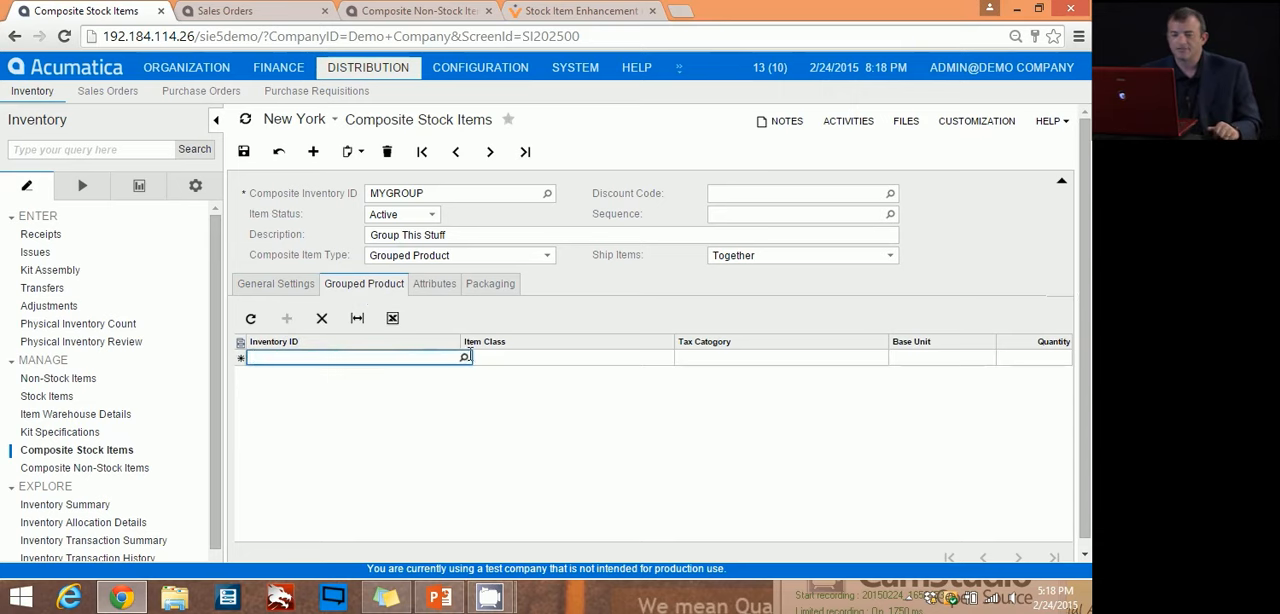
pyautogui.click(464, 357)
pyautogui.doubleClick(337, 258)
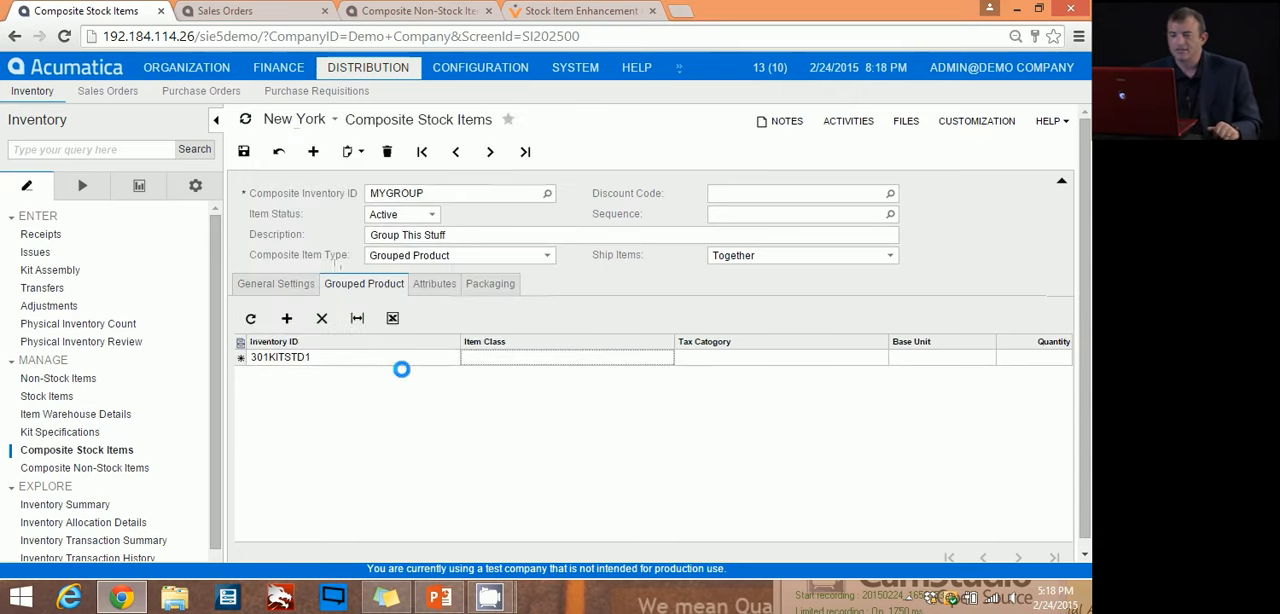
pyautogui.press('Tab')
pyautogui.click(287, 318)
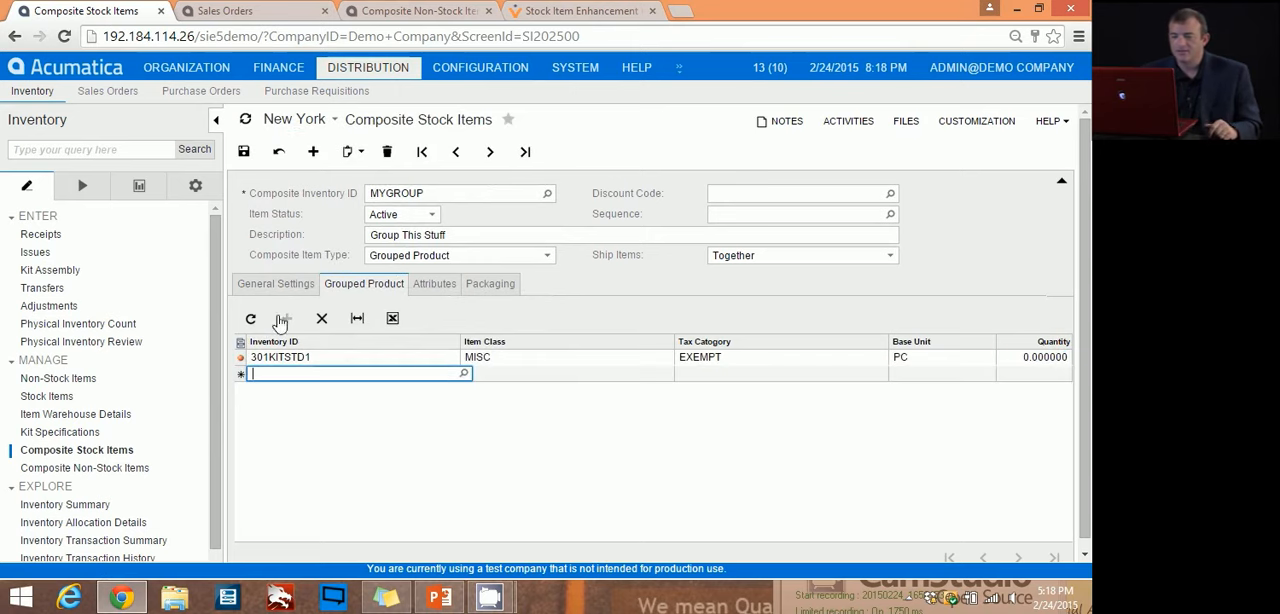
pyautogui.click(464, 372)
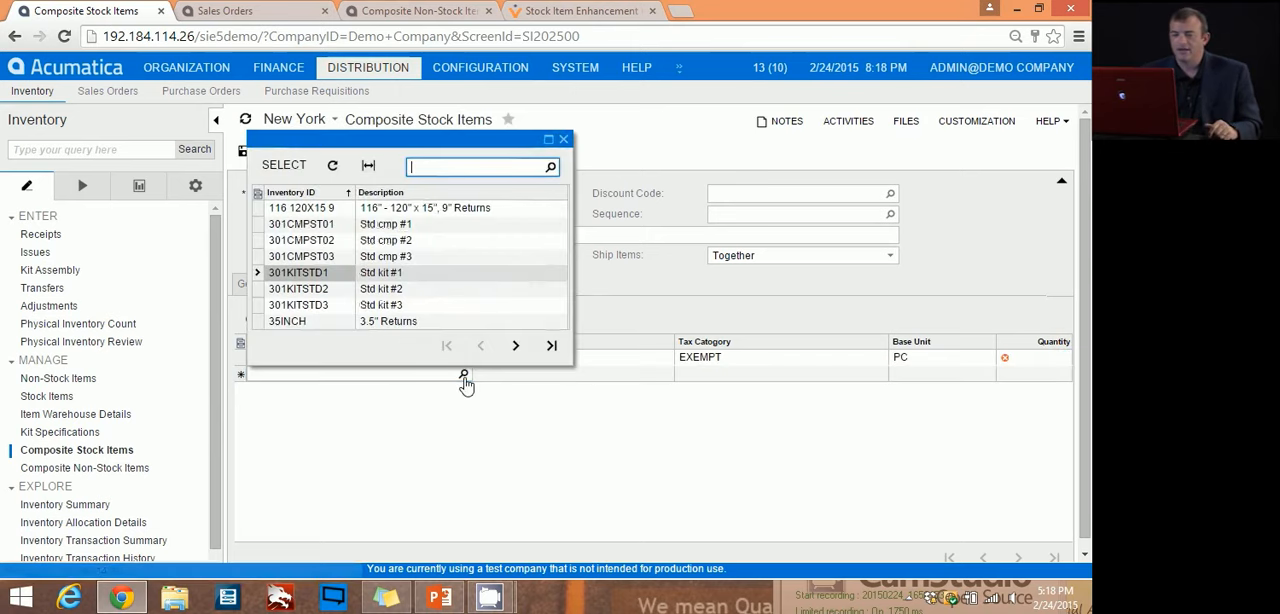
pyautogui.doubleClick(290, 320)
pyautogui.press('Tab')
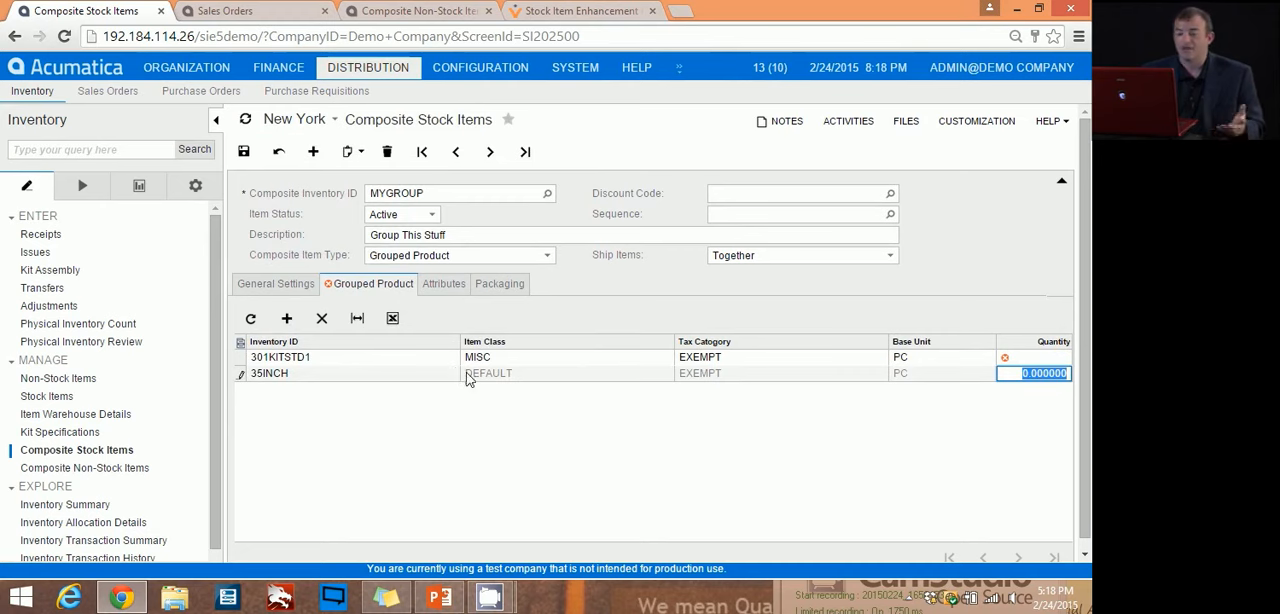
# Step: Add the inventory item 116 120X15 9 as a third line of the grouped product MYGROUP
pyautogui.click(287, 318)
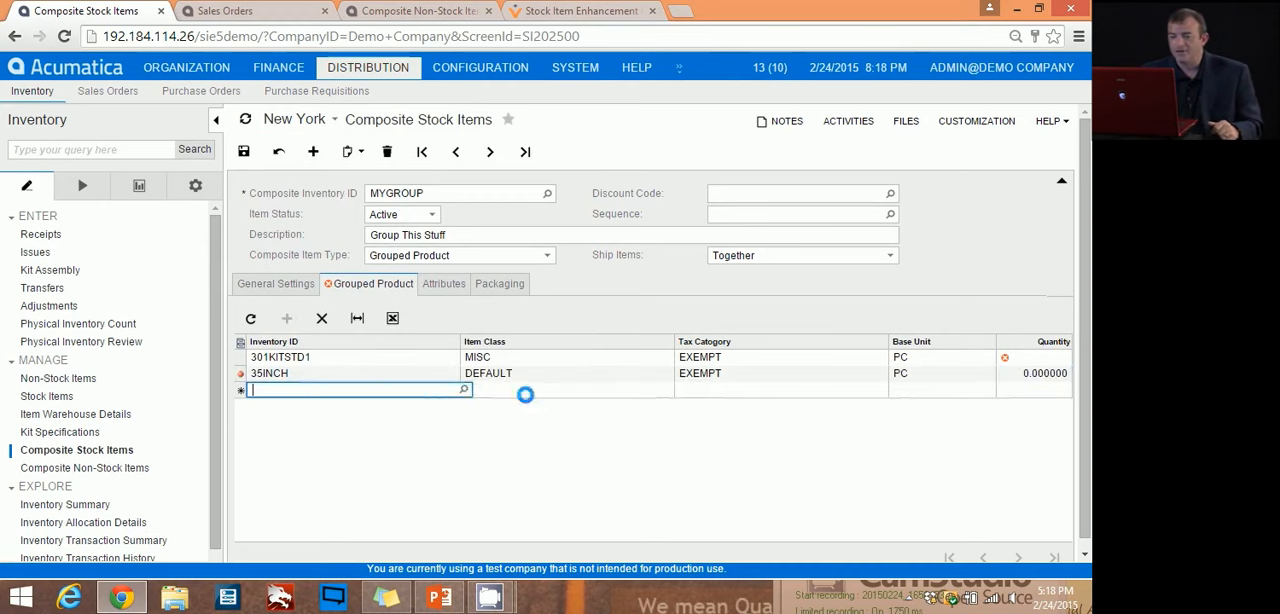
pyautogui.click(464, 390)
pyautogui.click(329, 325)
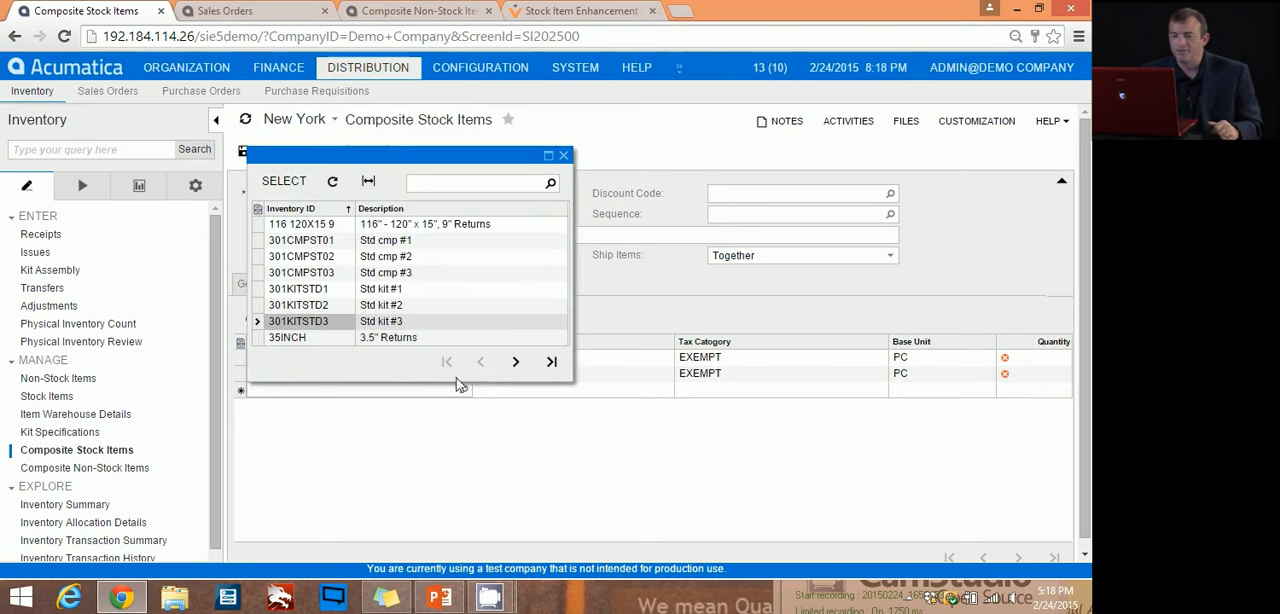
pyautogui.click(316, 224)
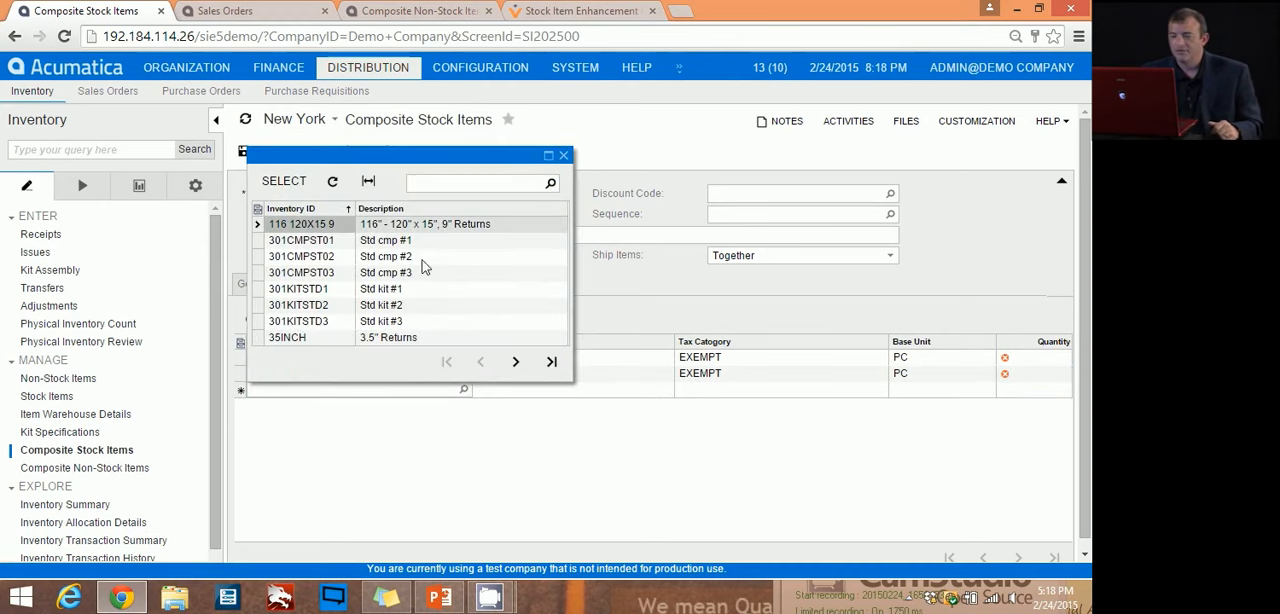
pyautogui.click(284, 181)
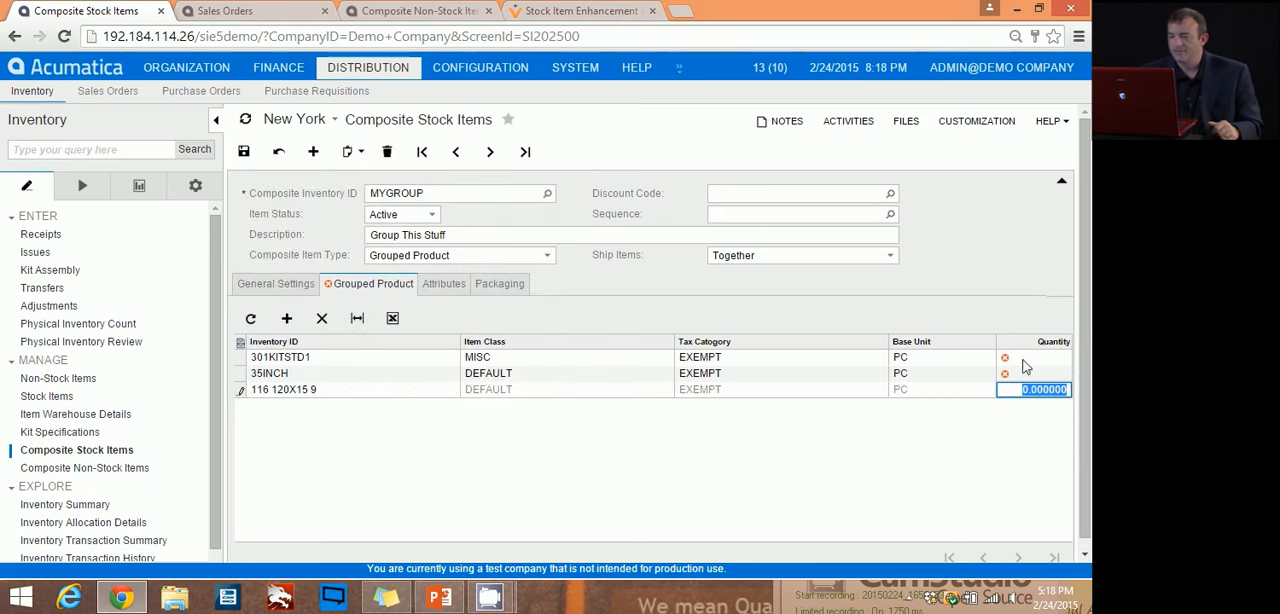
pyautogui.moveTo(1052, 370)
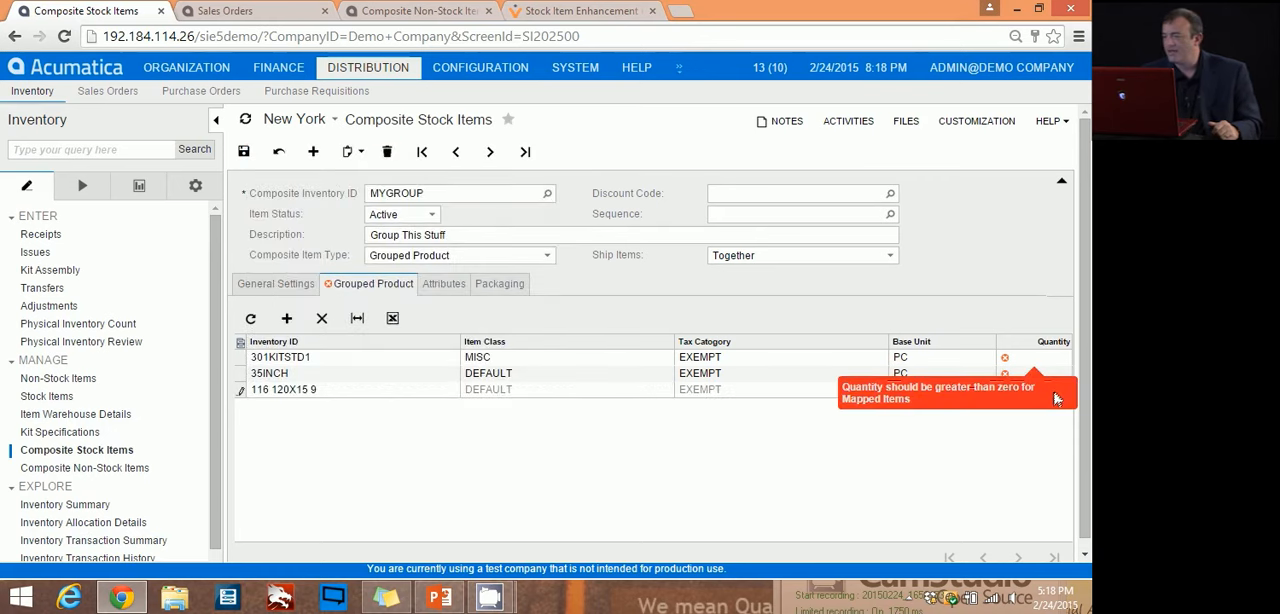
# Step: Set the grouped item quantities to 1 for 301KITSTD1, 2 for 35INCH and 3 for 116 120X15 9
pyautogui.click(1048, 359)
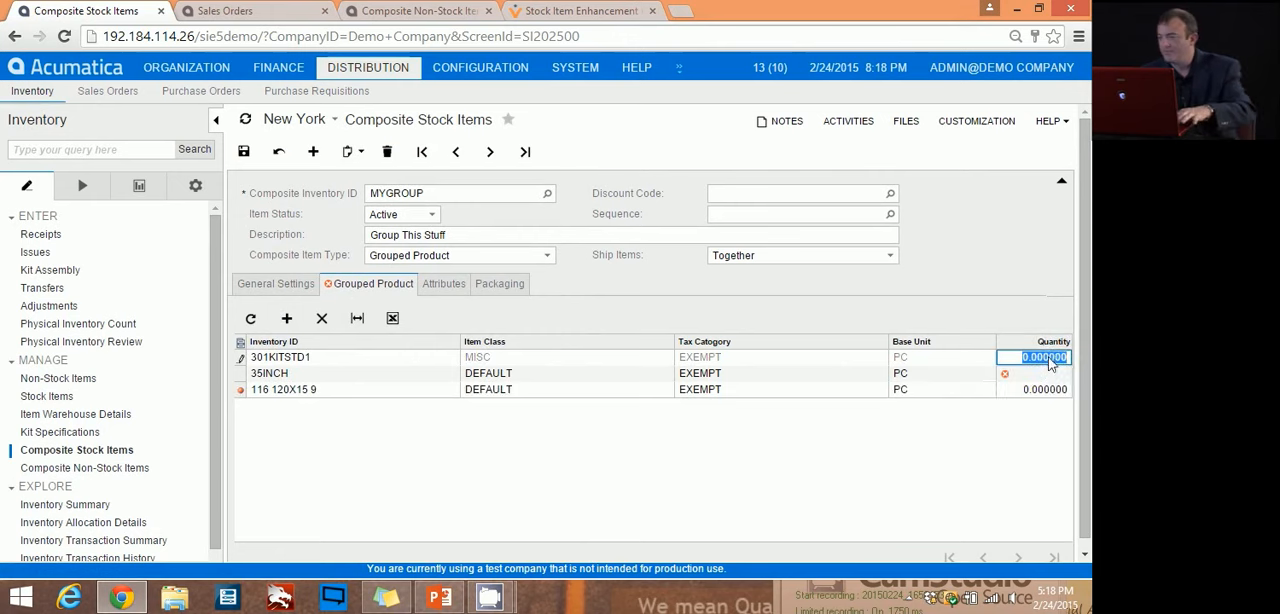
pyautogui.write('1')
pyautogui.click(1050, 373)
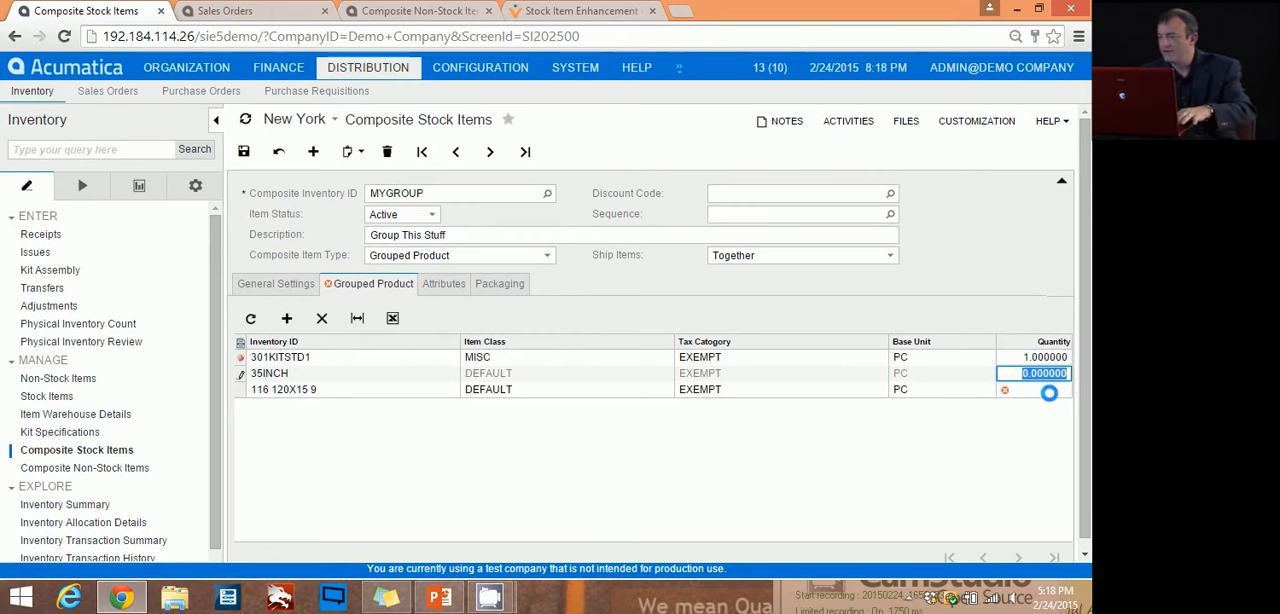
pyautogui.write('2')
pyautogui.click(1045, 390)
pyautogui.write('3')
pyautogui.click(1050, 373)
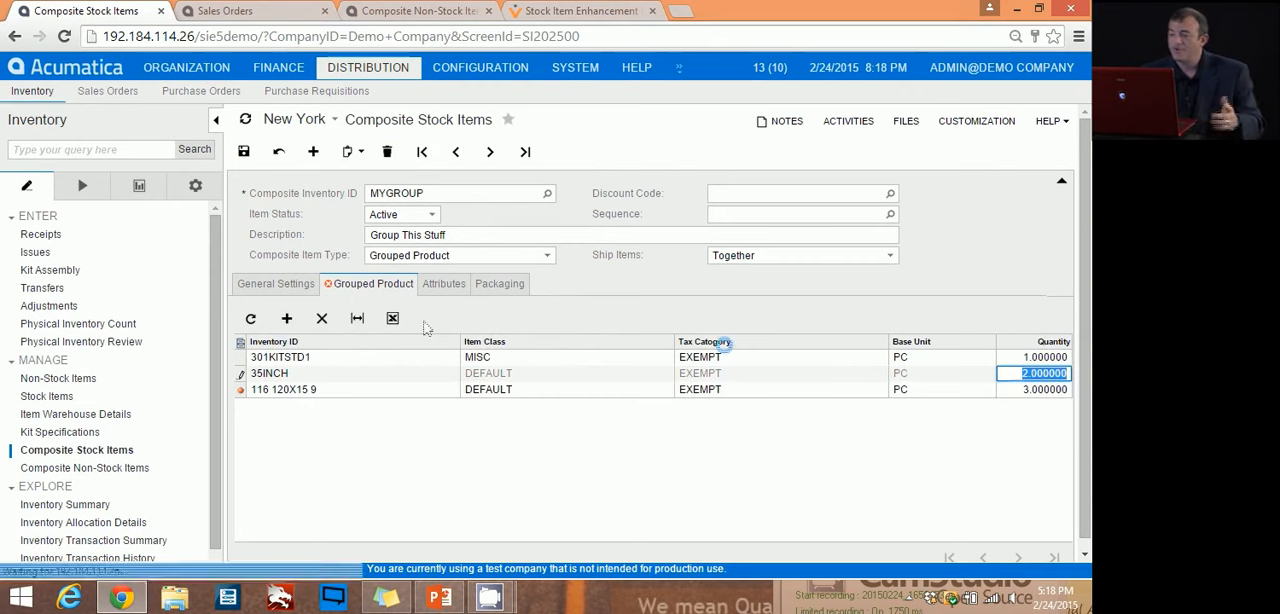
# Step: Set the tax category of MYGROUP to TAXABLE in its general settings and save the composite item
pyautogui.click(276, 284)
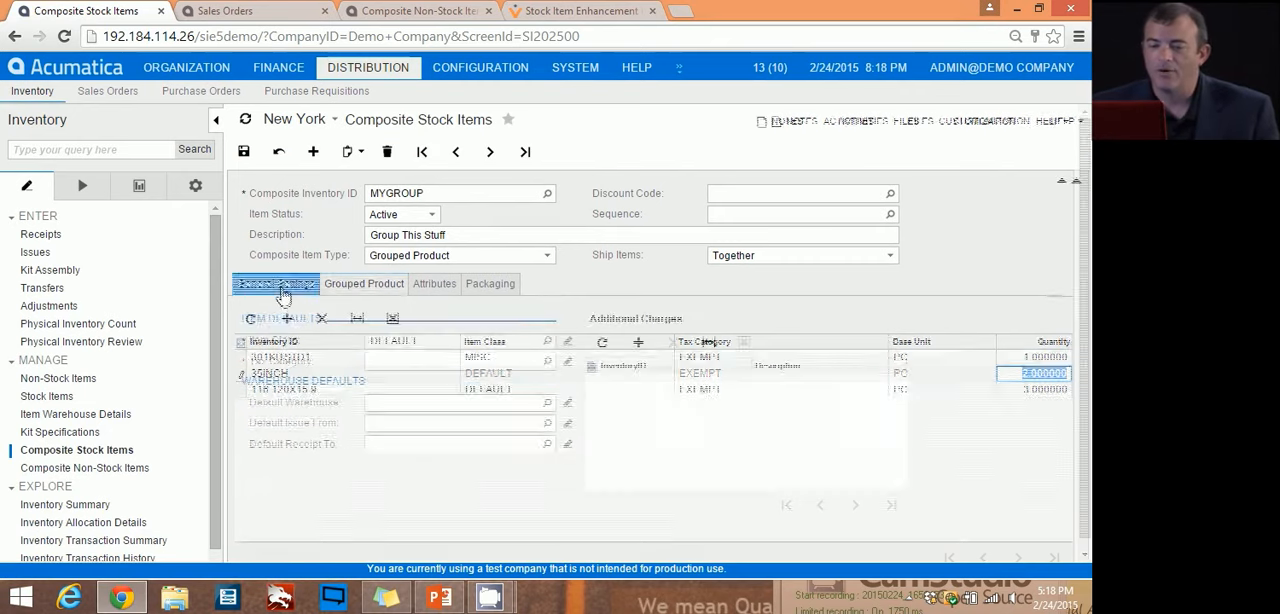
pyautogui.click(547, 361)
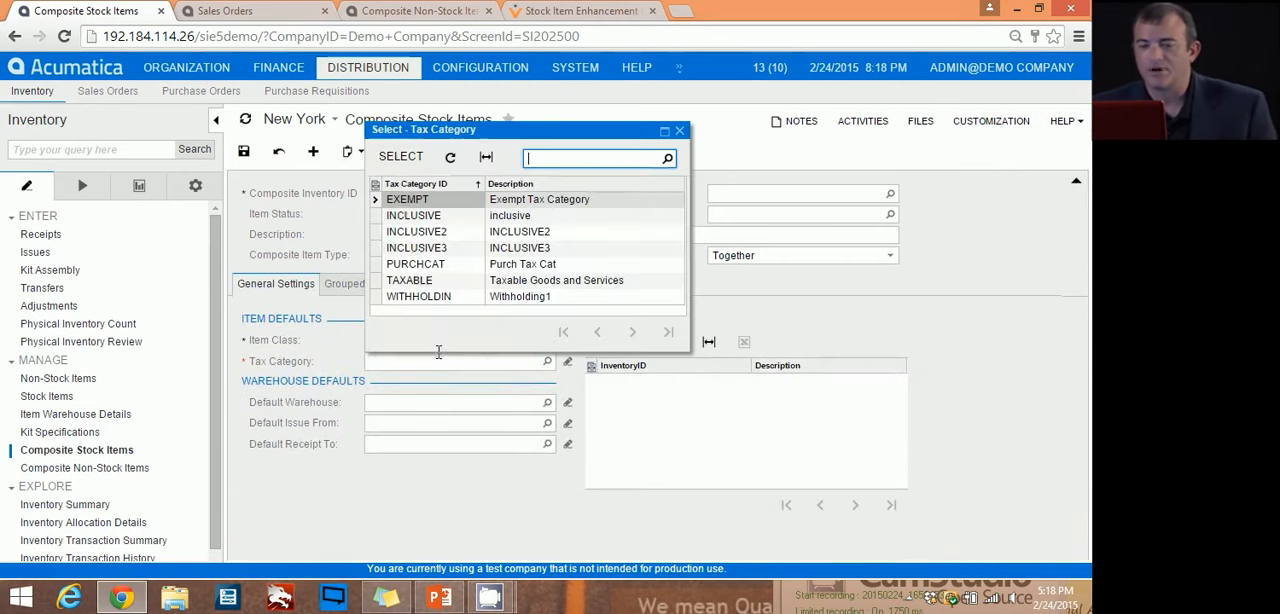
pyautogui.doubleClick(435, 280)
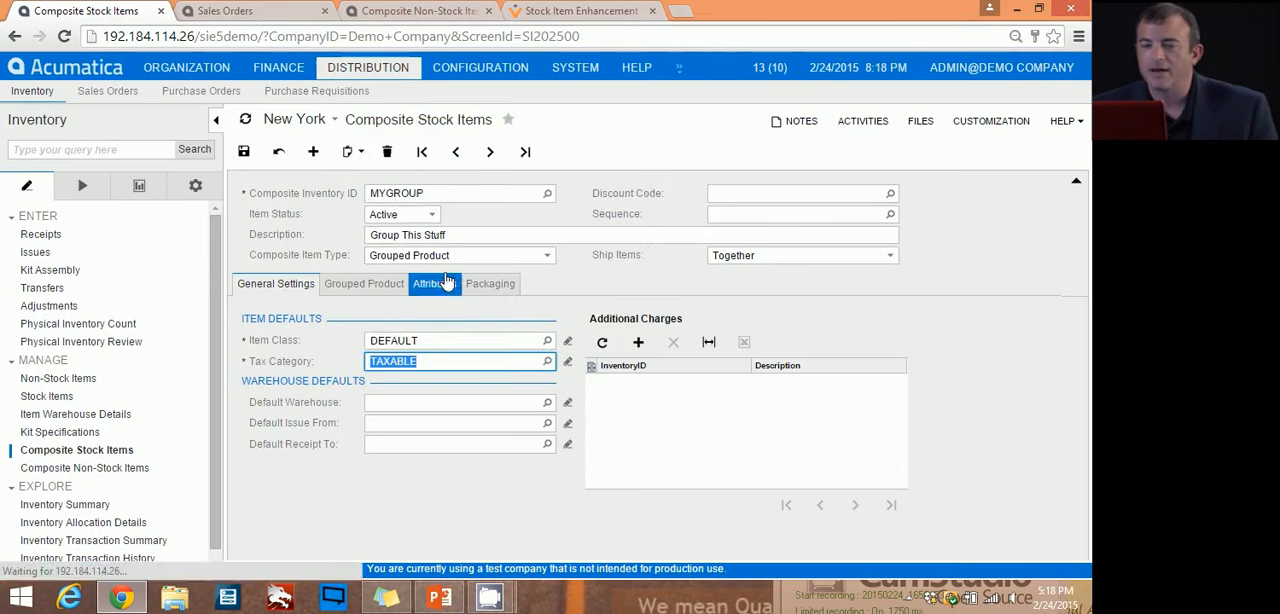
pyautogui.click(243, 151)
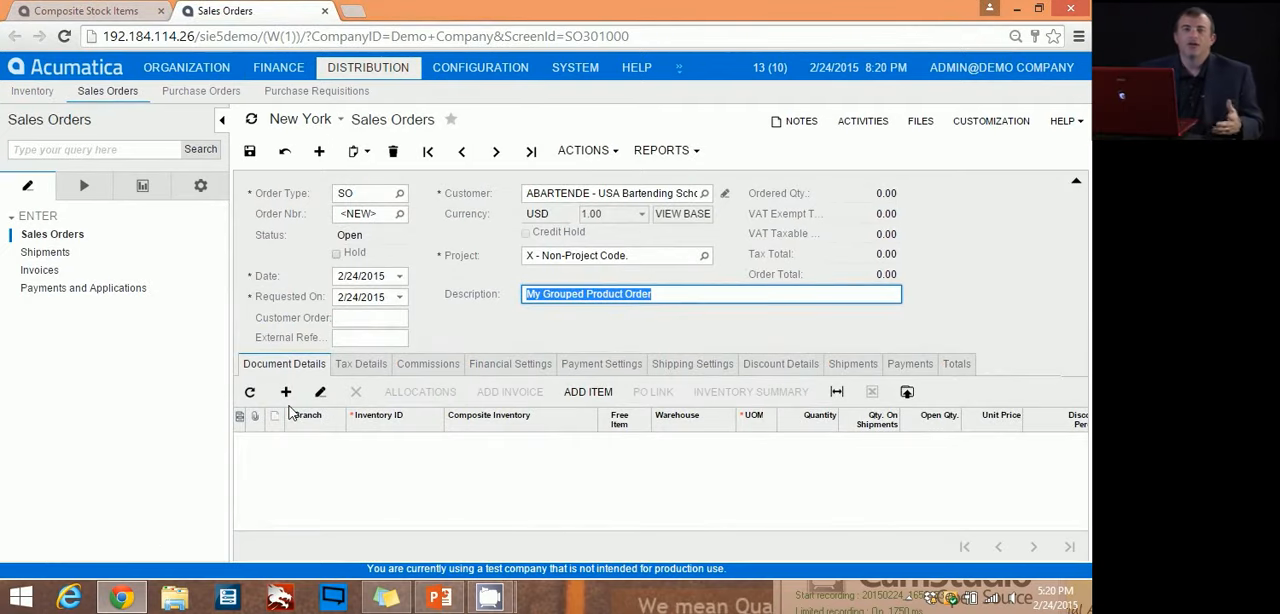
# Step: Add a line for MYGROUP to the sales order "My Grouped Product Order" and open its composite item configuration
pyautogui.click(286, 392)
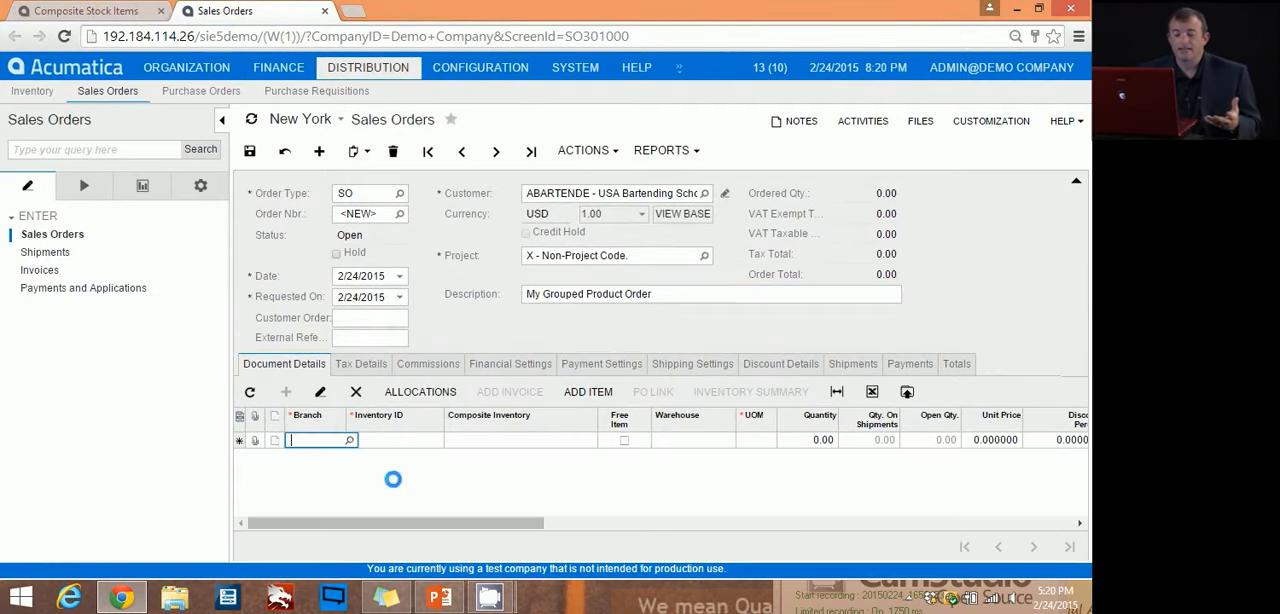
pyautogui.press('Tab')
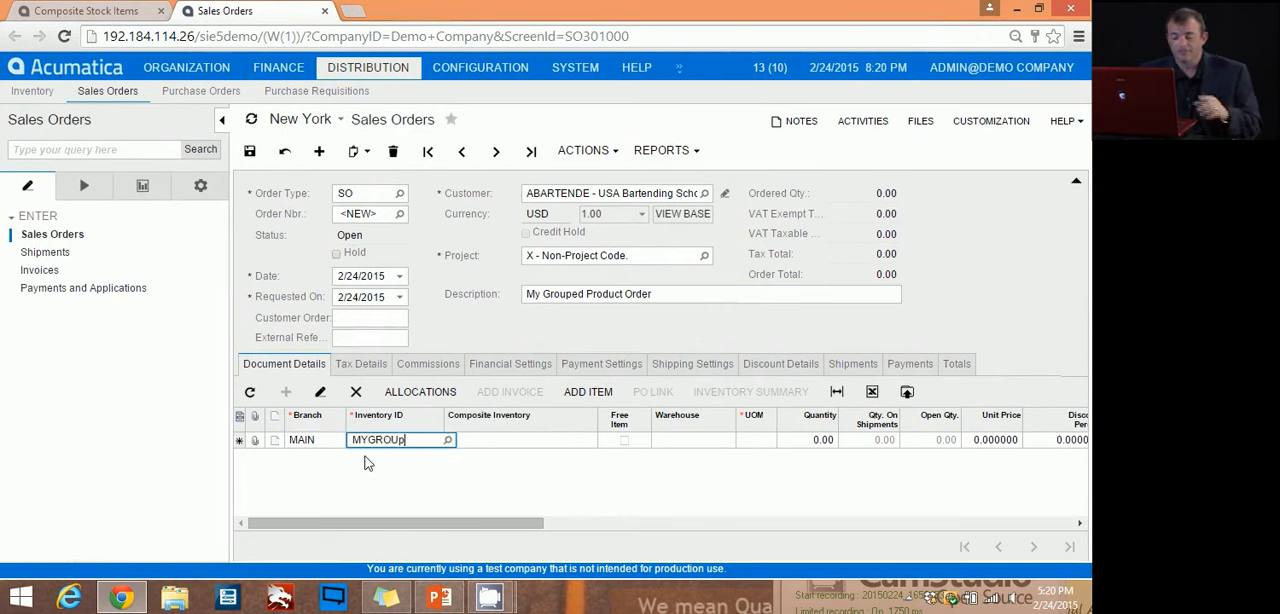
pyautogui.press('Tab')
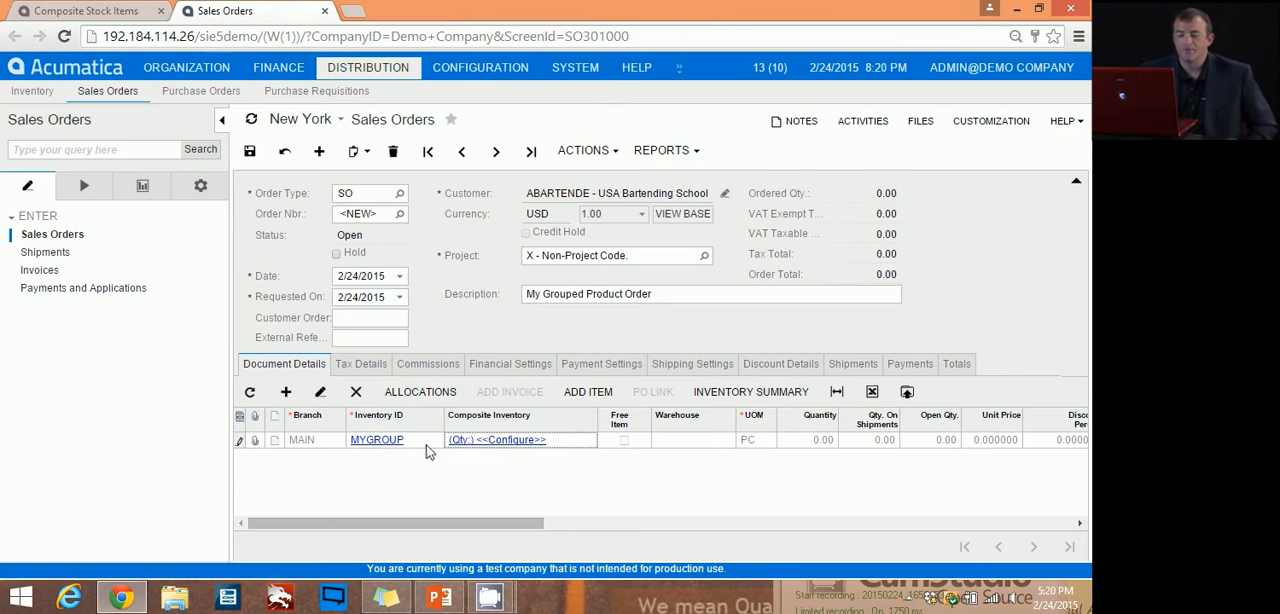
pyautogui.click(398, 450)
pyautogui.click(470, 447)
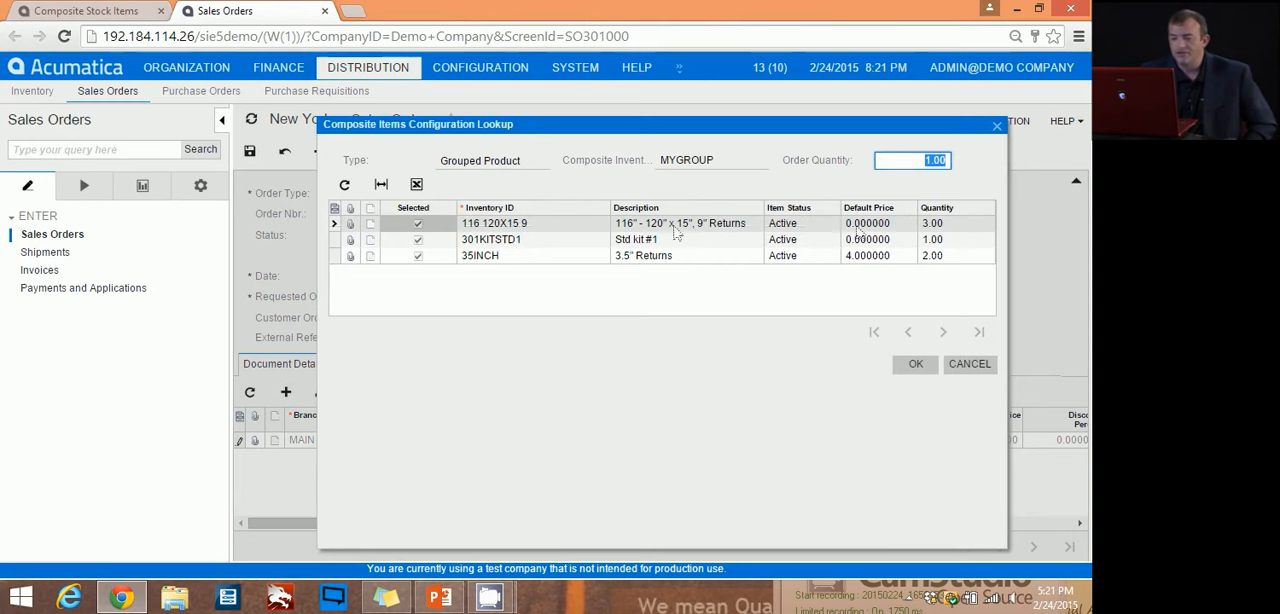
# Step: Try deselecting and reselecting the components 301KITSTD1 and 35INCH in the MYGROUP configuration
pyautogui.click(419, 241)
pyautogui.click(418, 255)
pyautogui.click(418, 240)
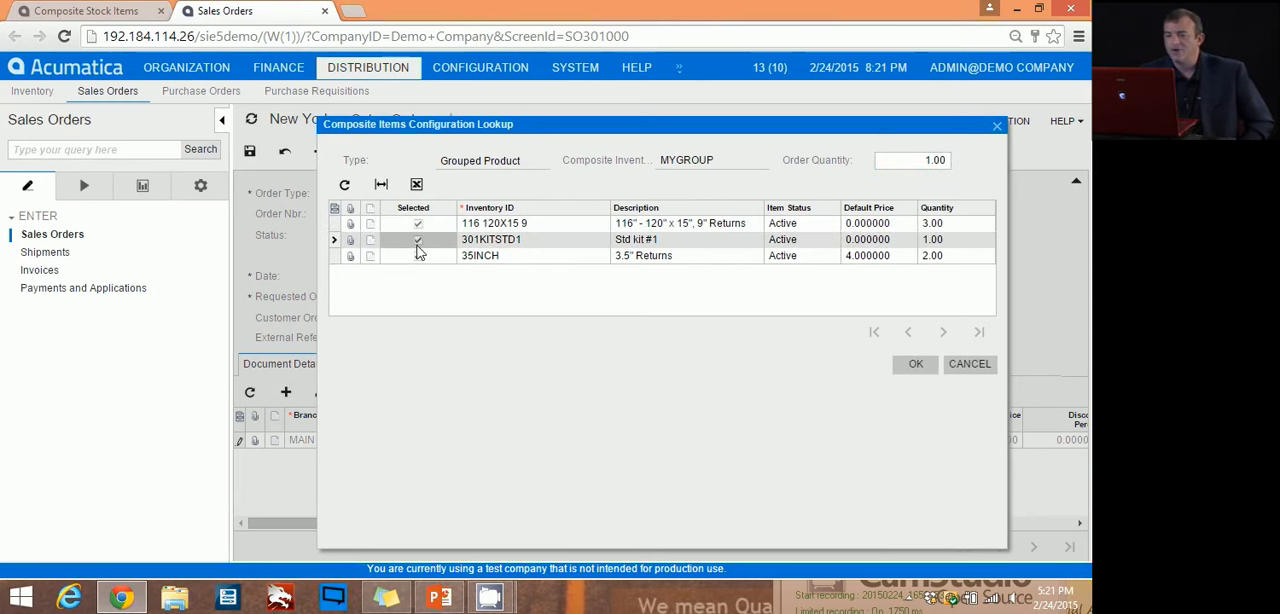
# Step: Set the MYGROUP order quantity to 2, accept the configuration, and review the component lines' quantities and the availability of 301KITSTD1
pyautogui.click(920, 162)
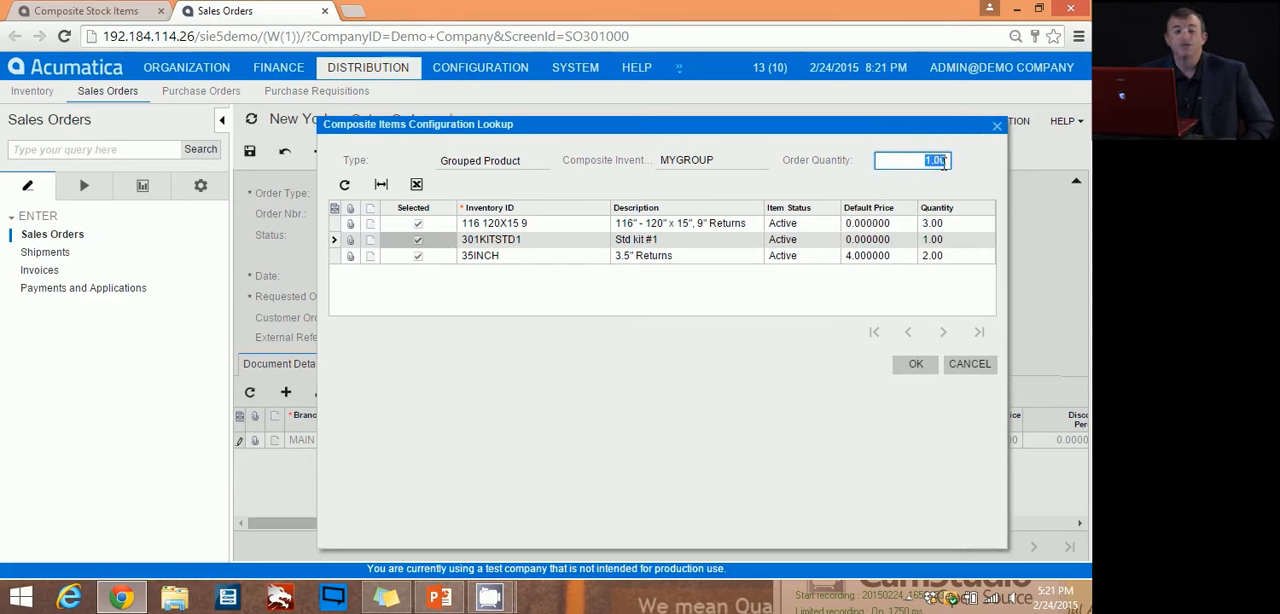
pyautogui.write('2')
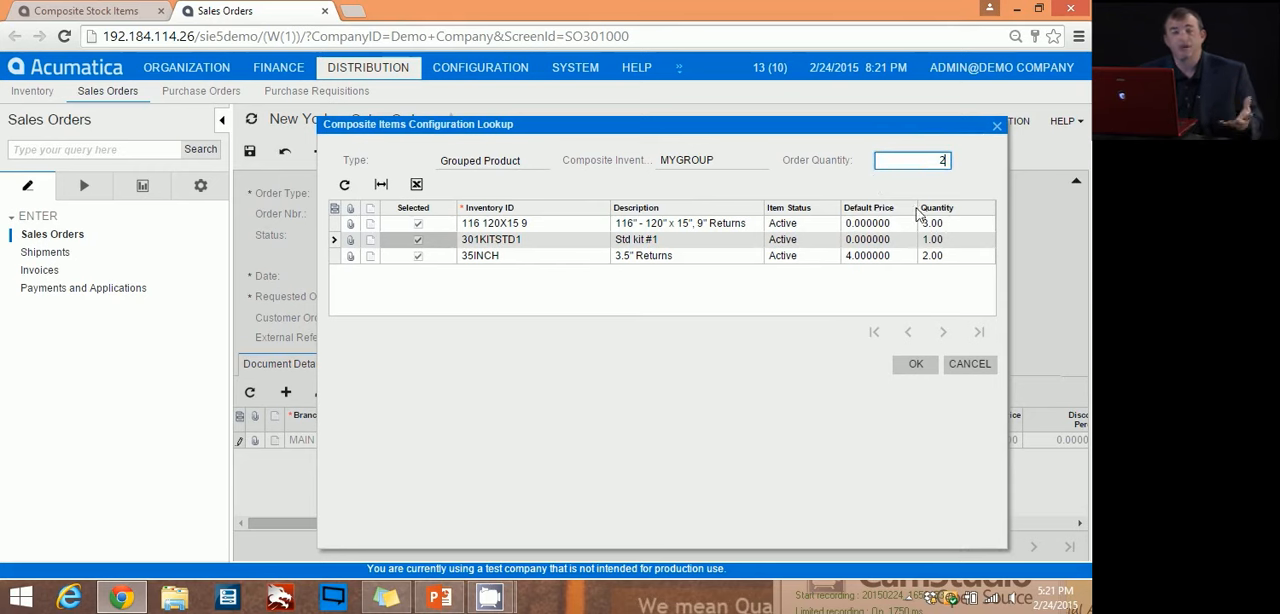
pyautogui.click(914, 367)
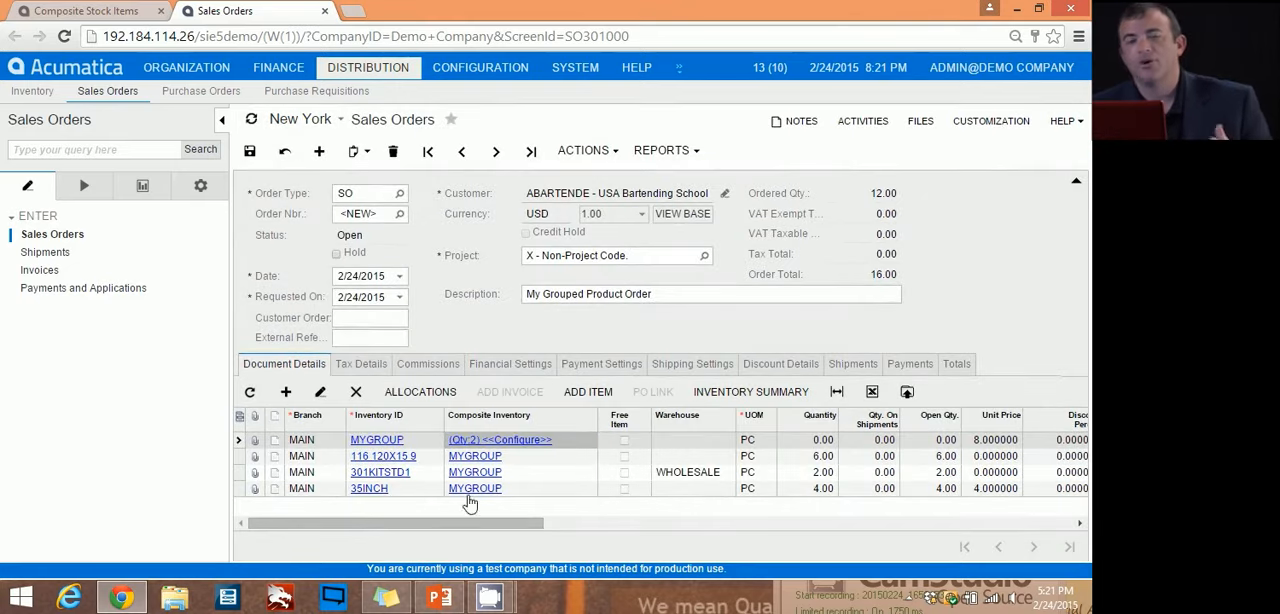
pyautogui.moveTo(481, 524); pyautogui.dragTo(538, 525)
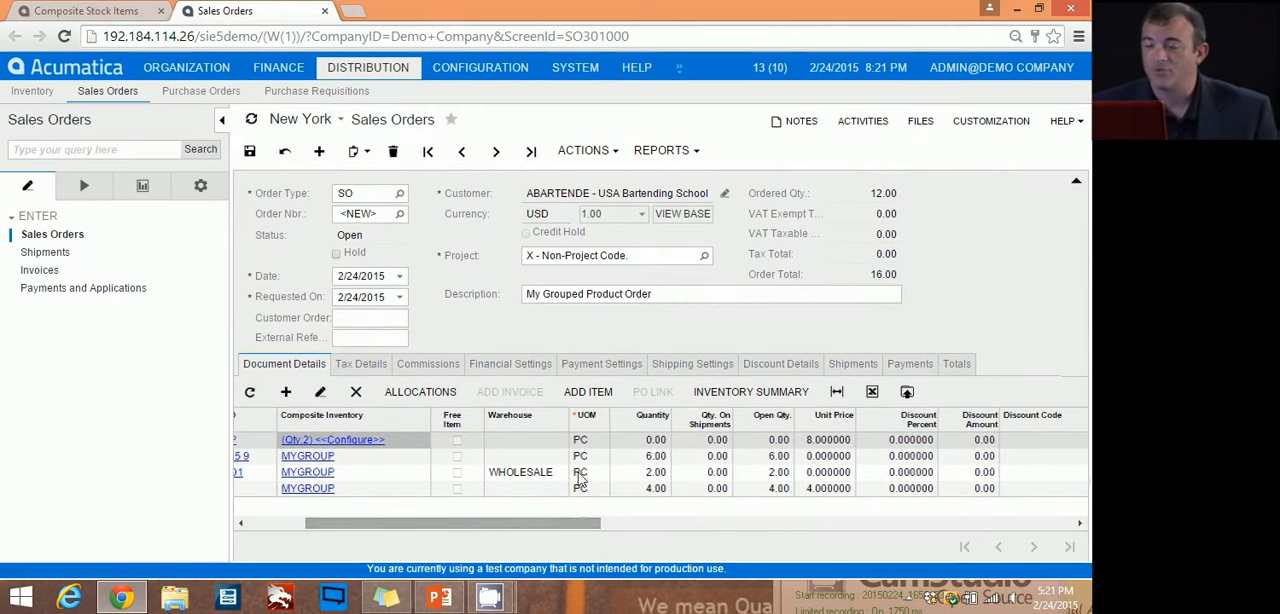
pyautogui.click(641, 471)
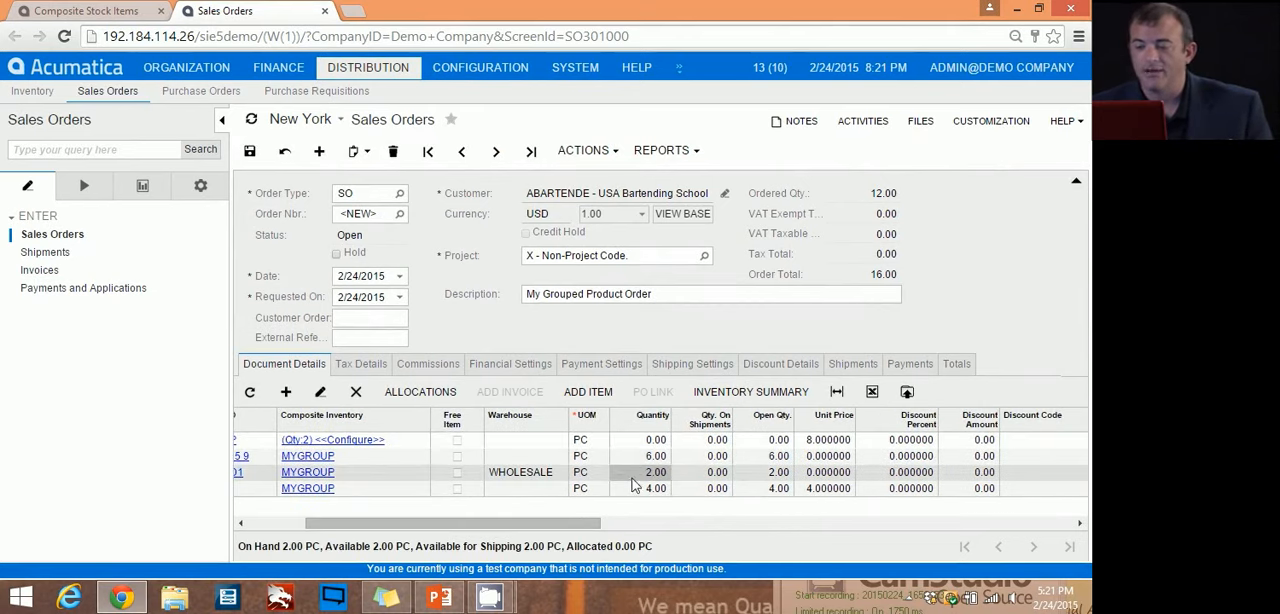
pyautogui.moveTo(586, 530); pyautogui.dragTo(545, 537)
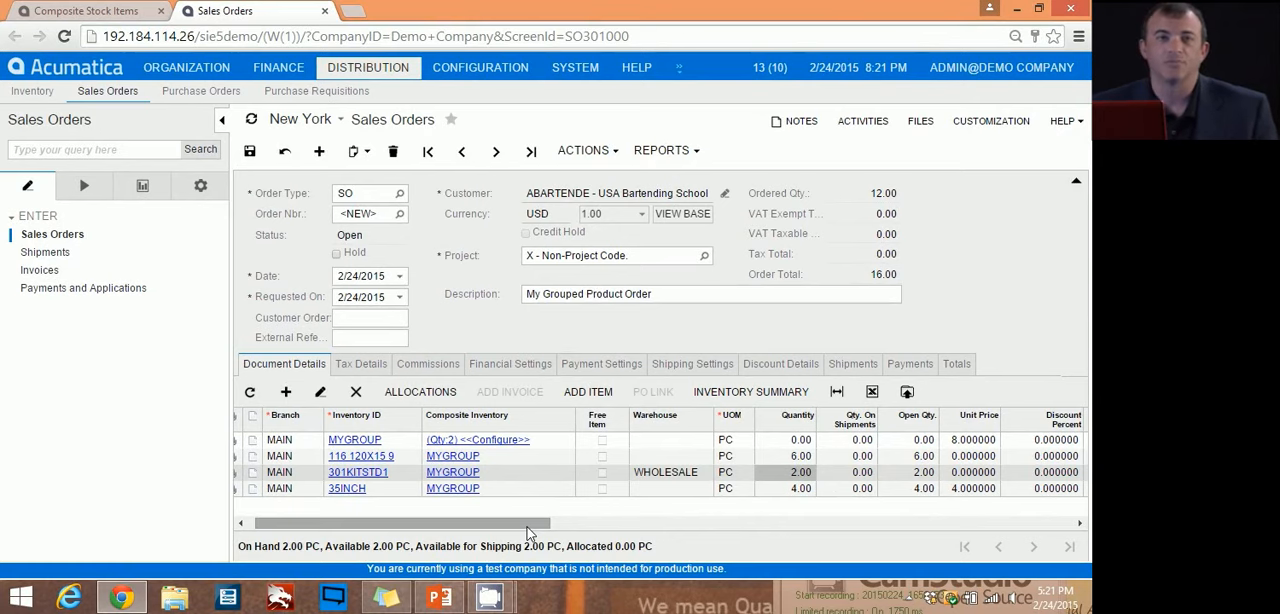
pyautogui.moveTo(520, 522); pyautogui.dragTo(513, 522)
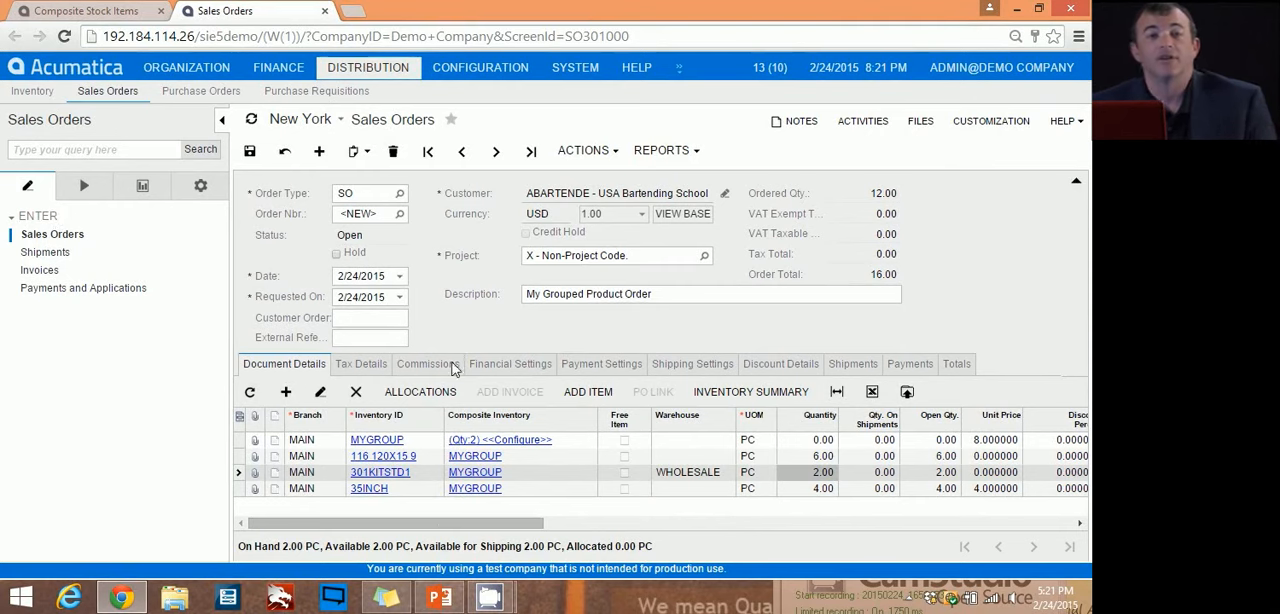
# Step: Add a separate order line for item 35INCH outside the group and set its warehouse to RETAIL
pyautogui.click(286, 396)
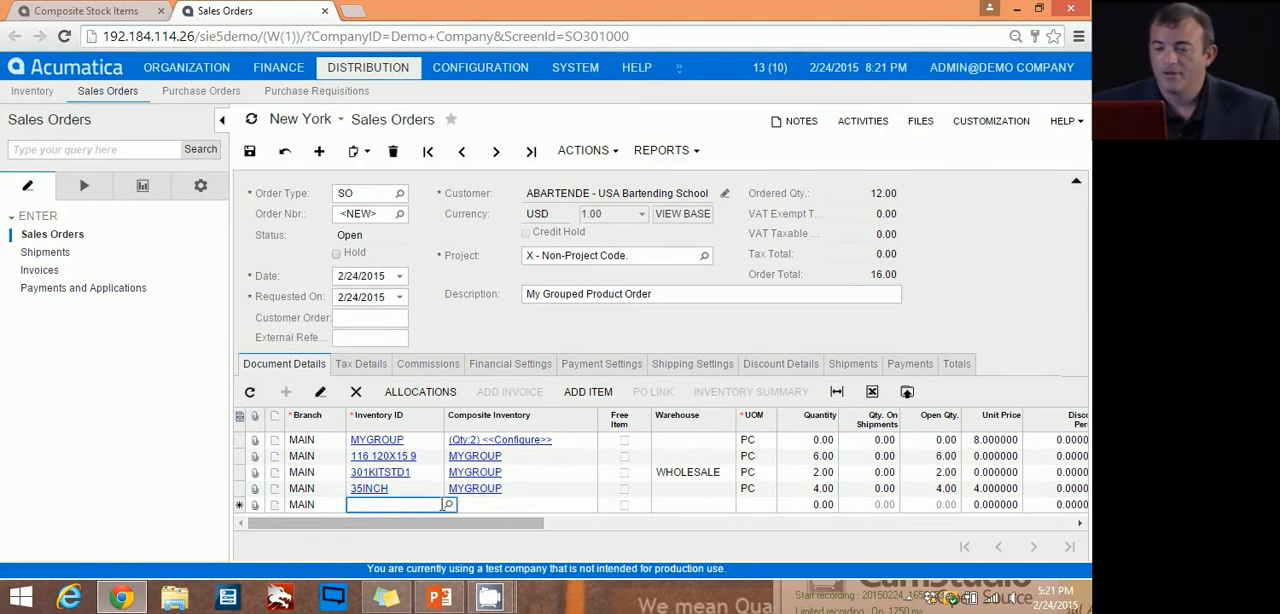
pyautogui.click(448, 504)
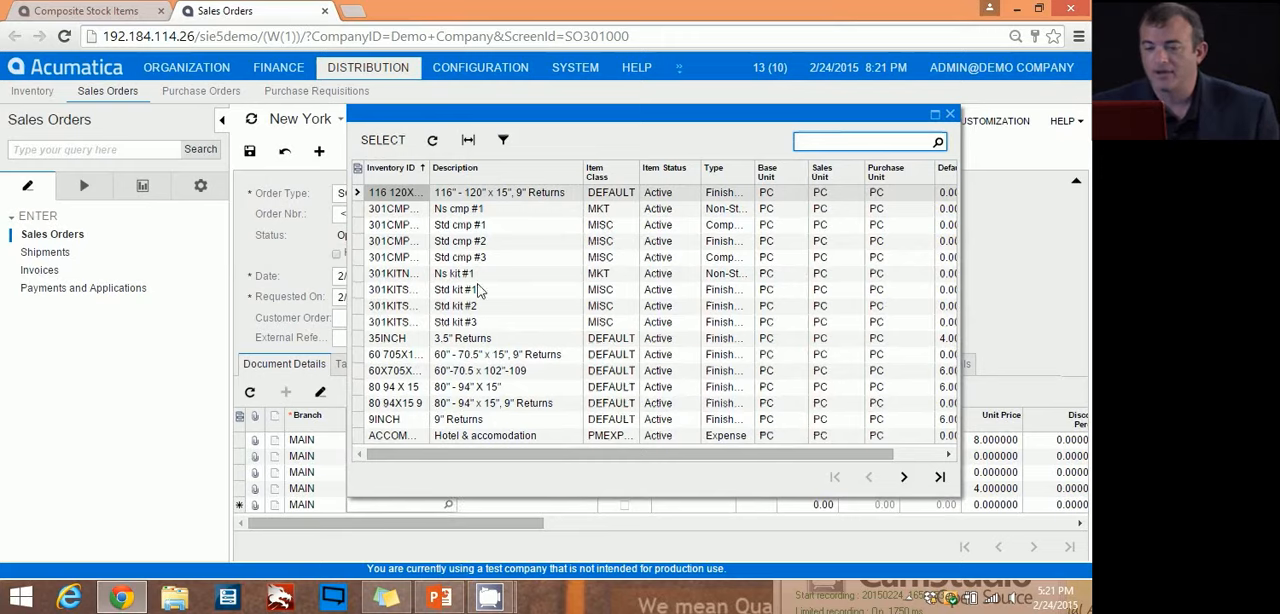
pyautogui.doubleClick(416, 339)
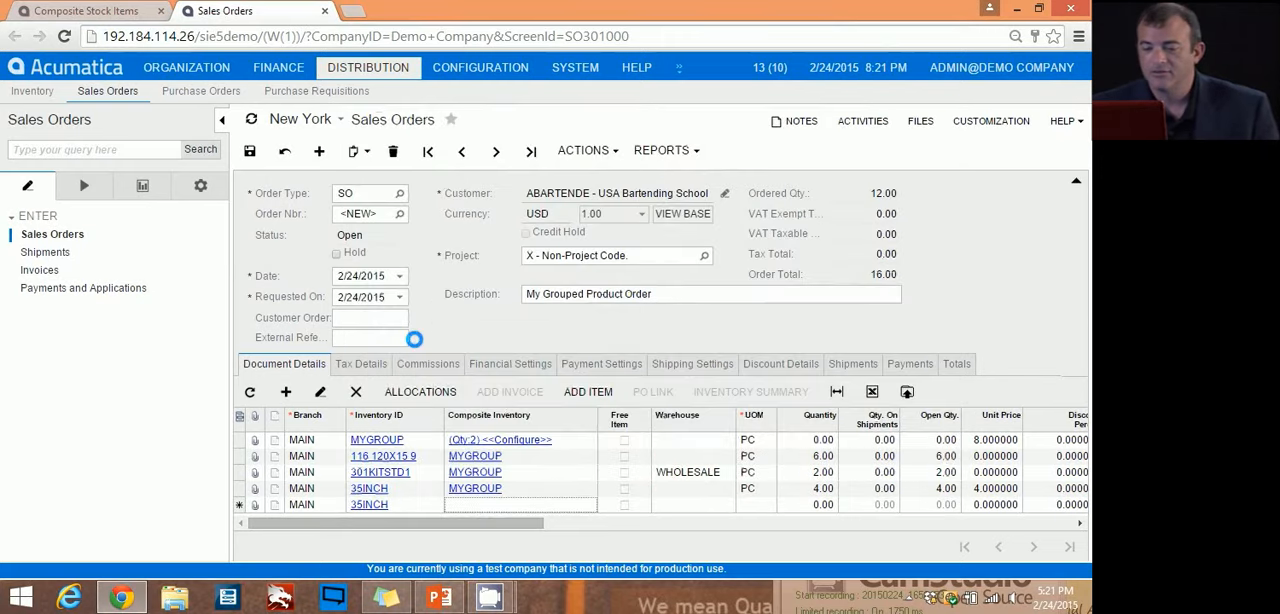
pyautogui.click(708, 505)
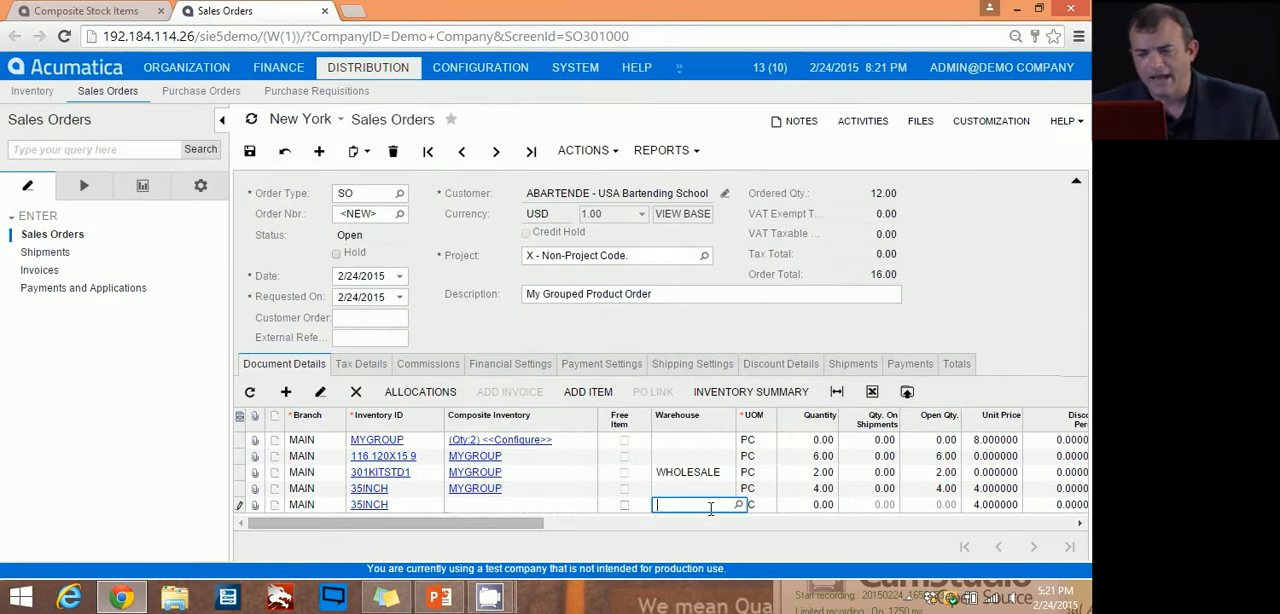
pyautogui.click(405, 505)
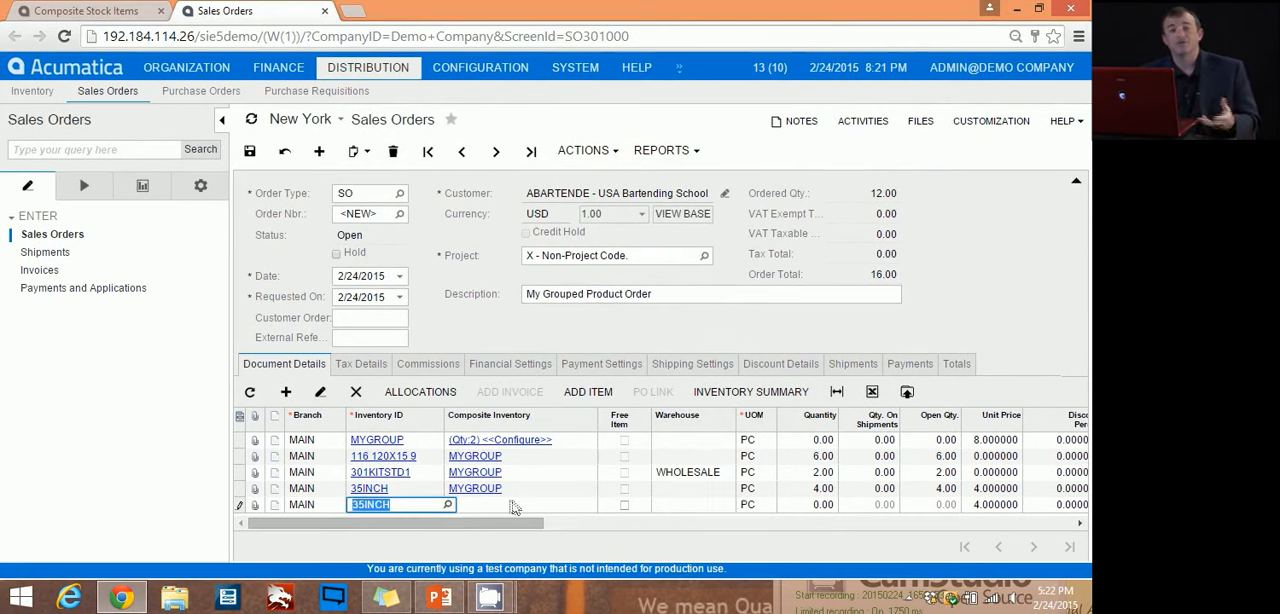
pyautogui.click(725, 500)
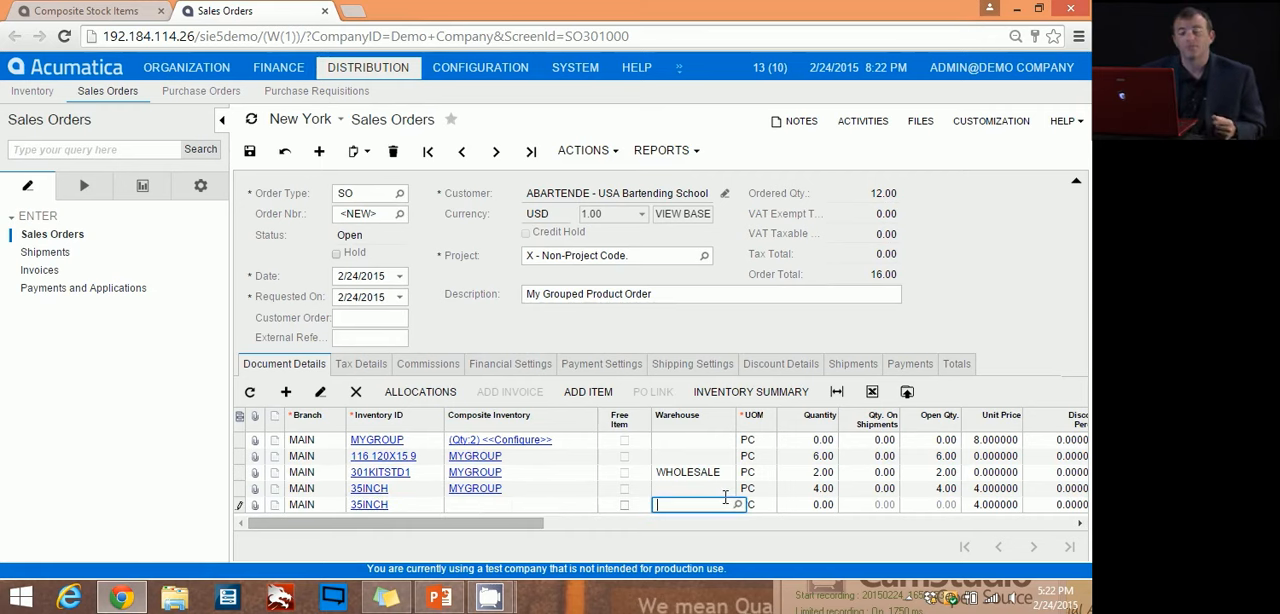
pyautogui.click(737, 504)
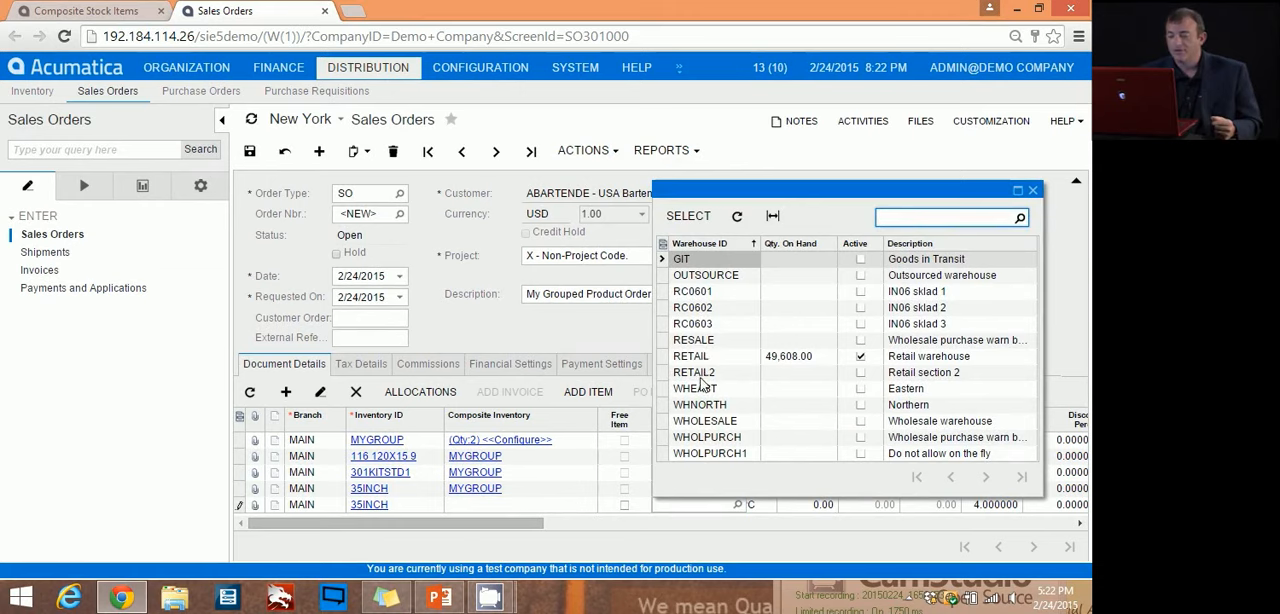
pyautogui.doubleClick(703, 356)
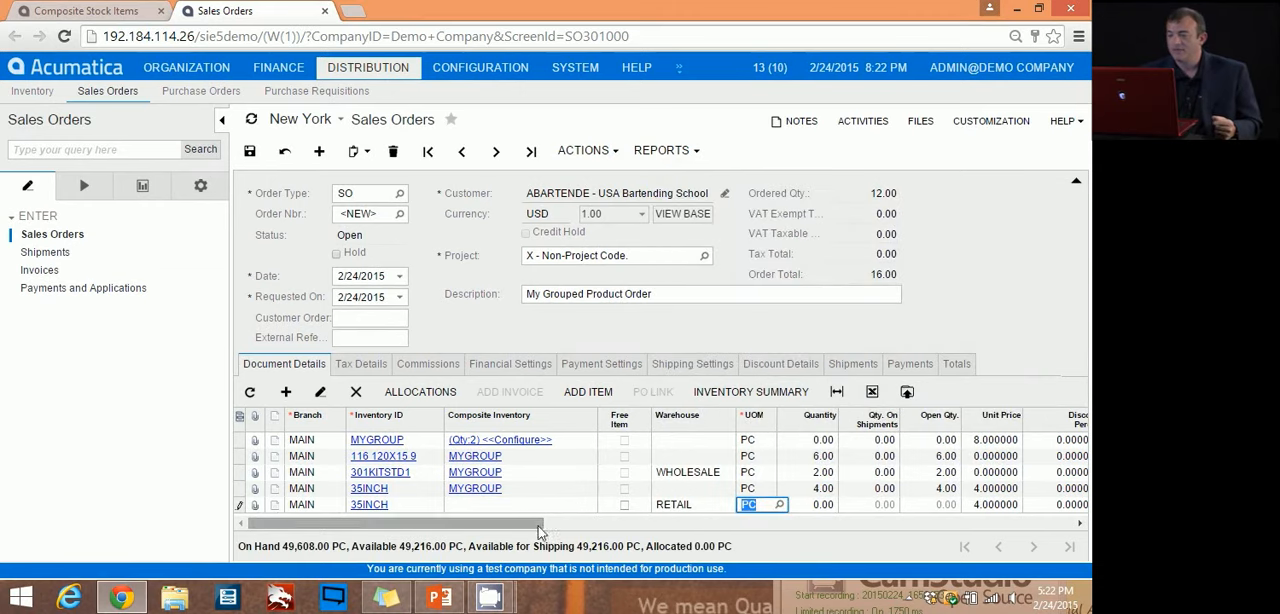
# Step: Set the quantity of the separate 35INCH line from the RETAIL warehouse to 1
pyautogui.moveTo(541, 523); pyautogui.dragTo(614, 523)
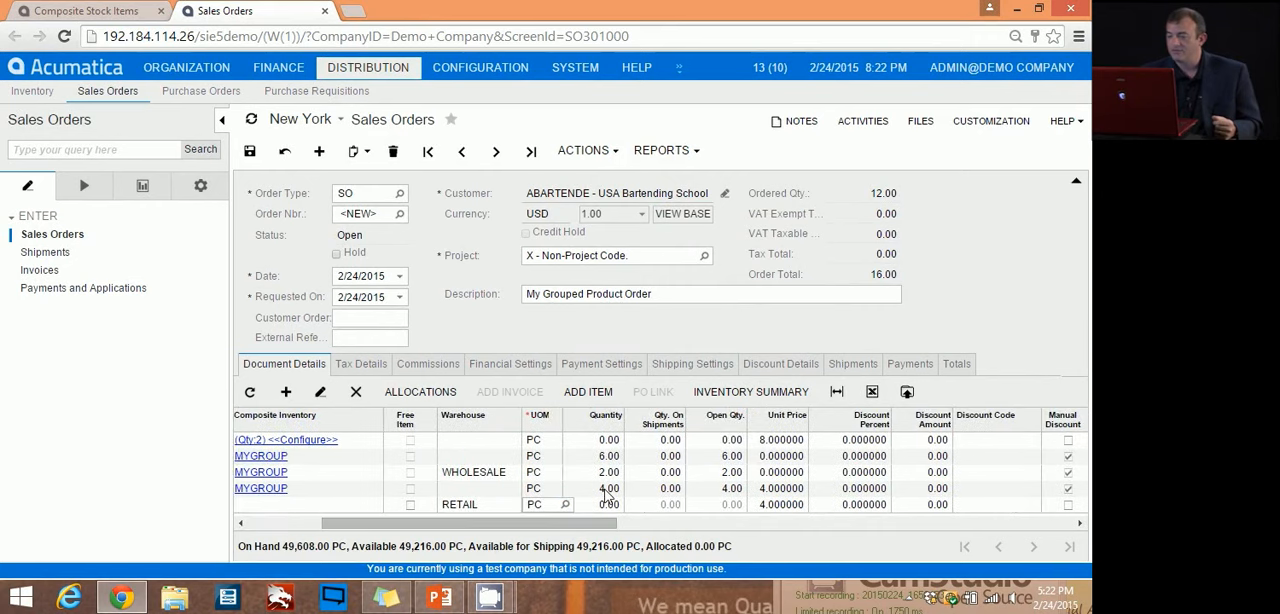
pyautogui.click(606, 506)
pyautogui.write('1')
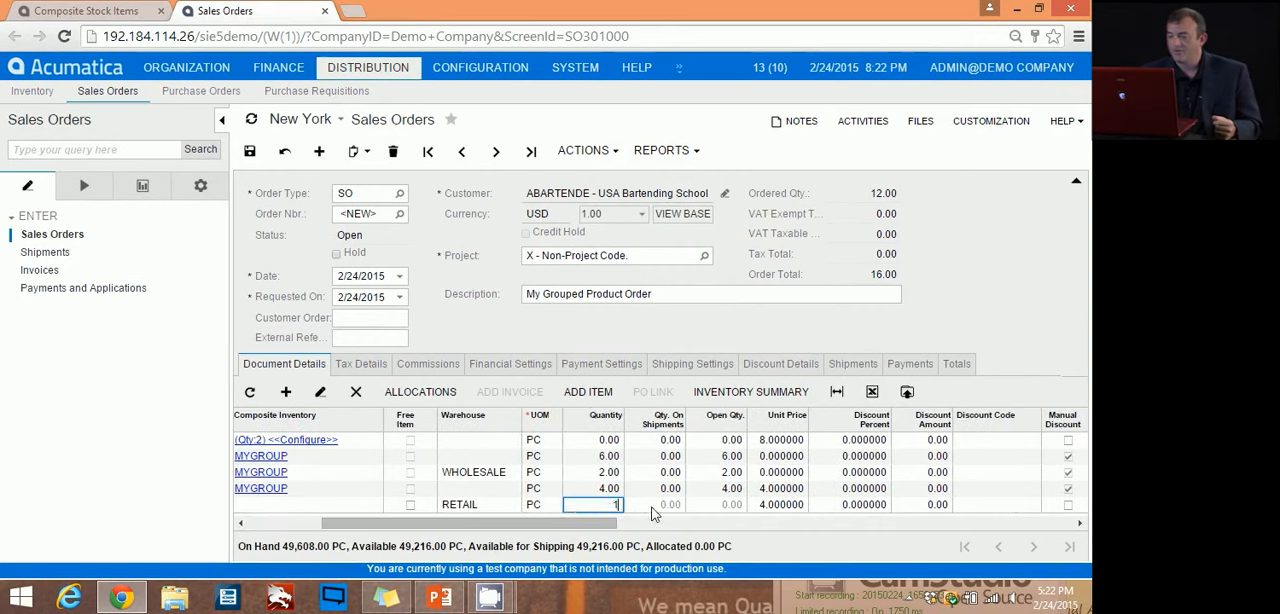
pyautogui.click(655, 507)
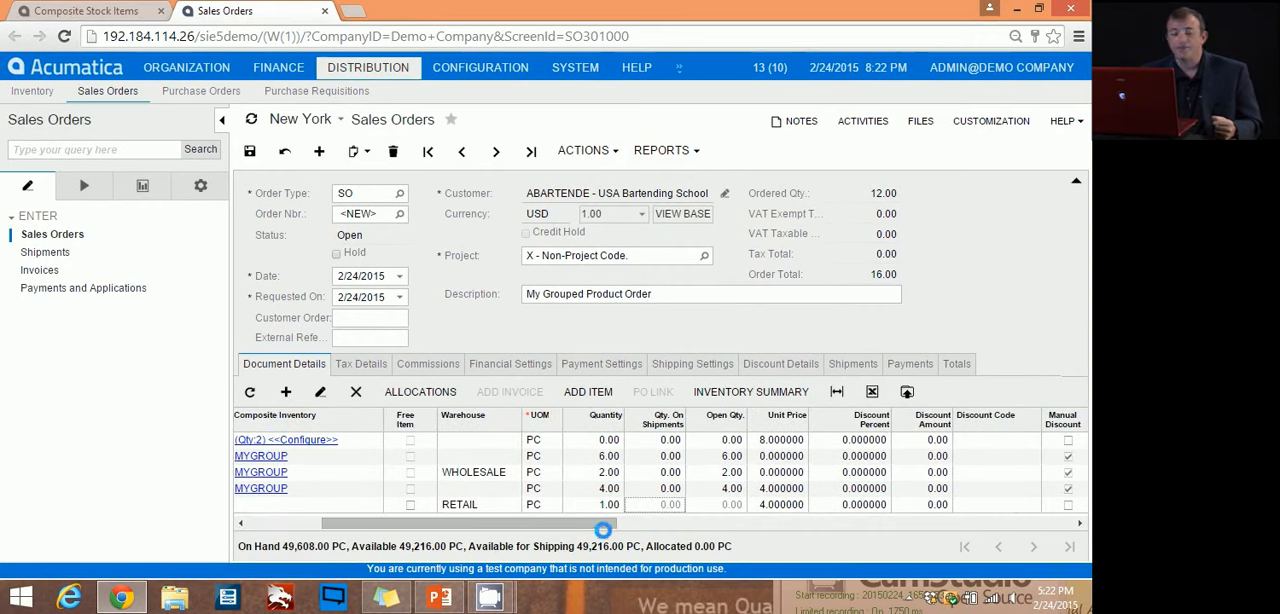
pyautogui.moveTo(586, 524); pyautogui.dragTo(452, 535)
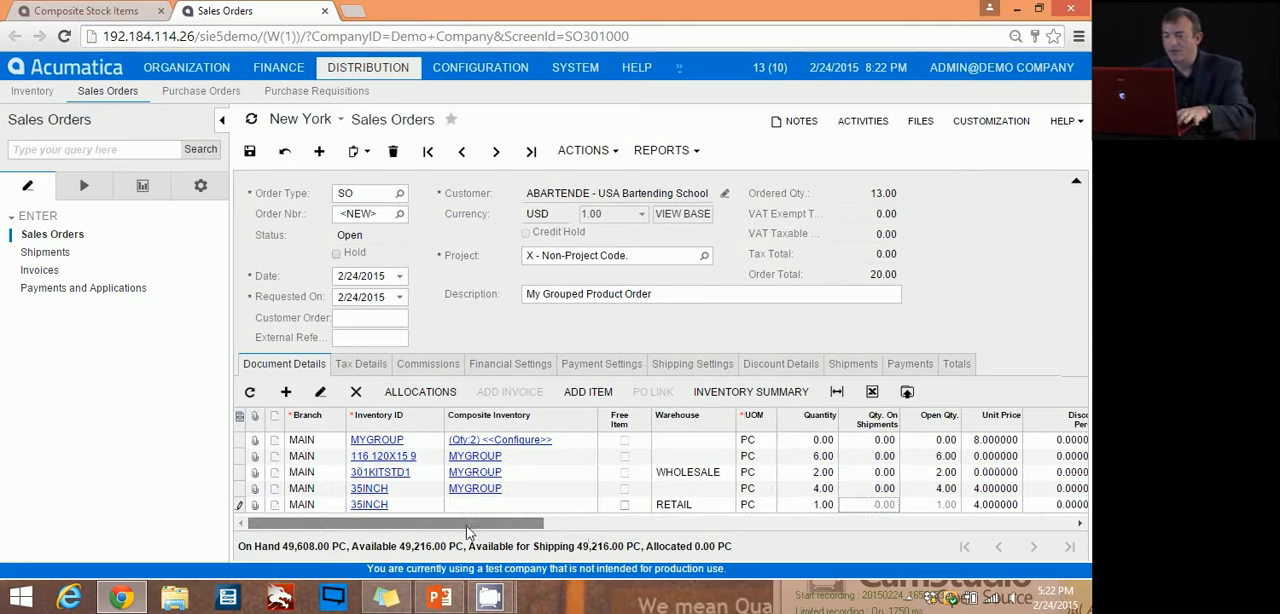